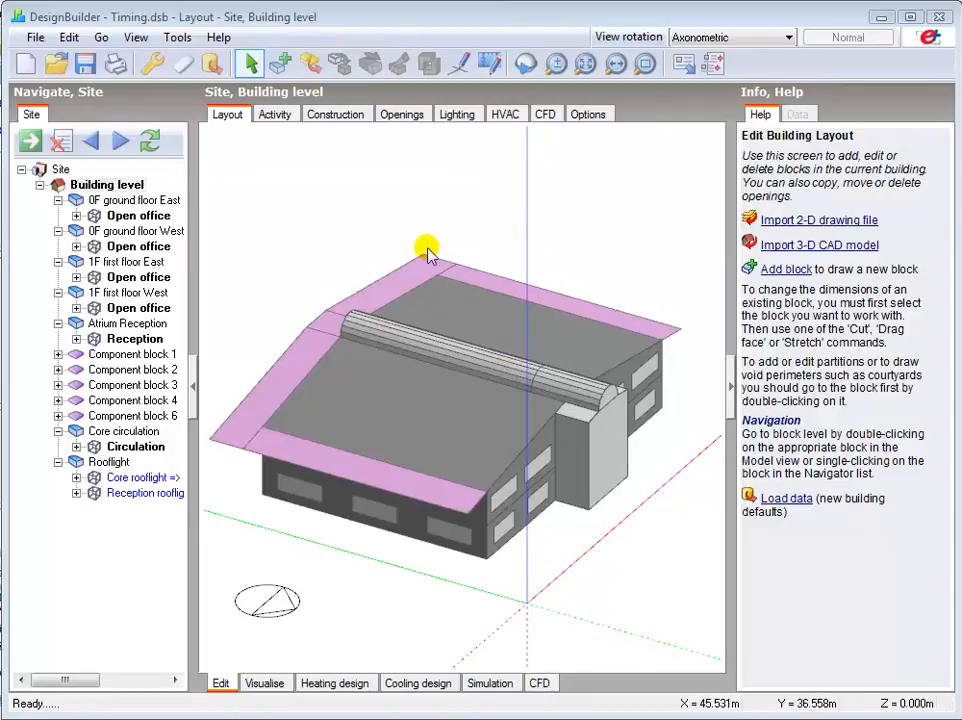
# Set the timing detail in the building's model options to Typical workday
pyautogui.click(153, 65)
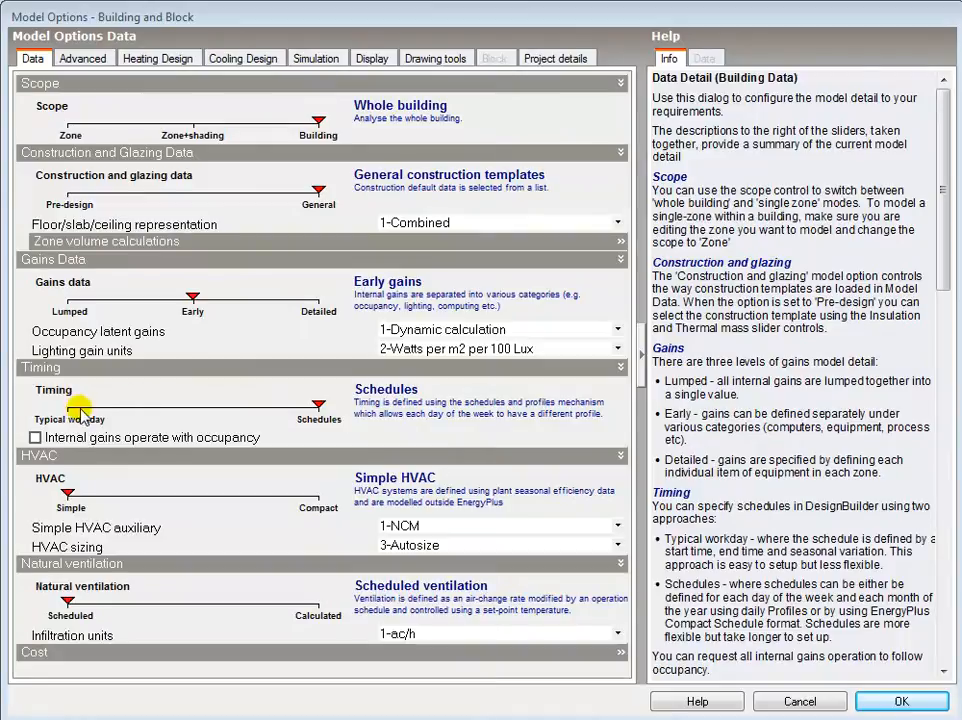
pyautogui.click(322, 406)
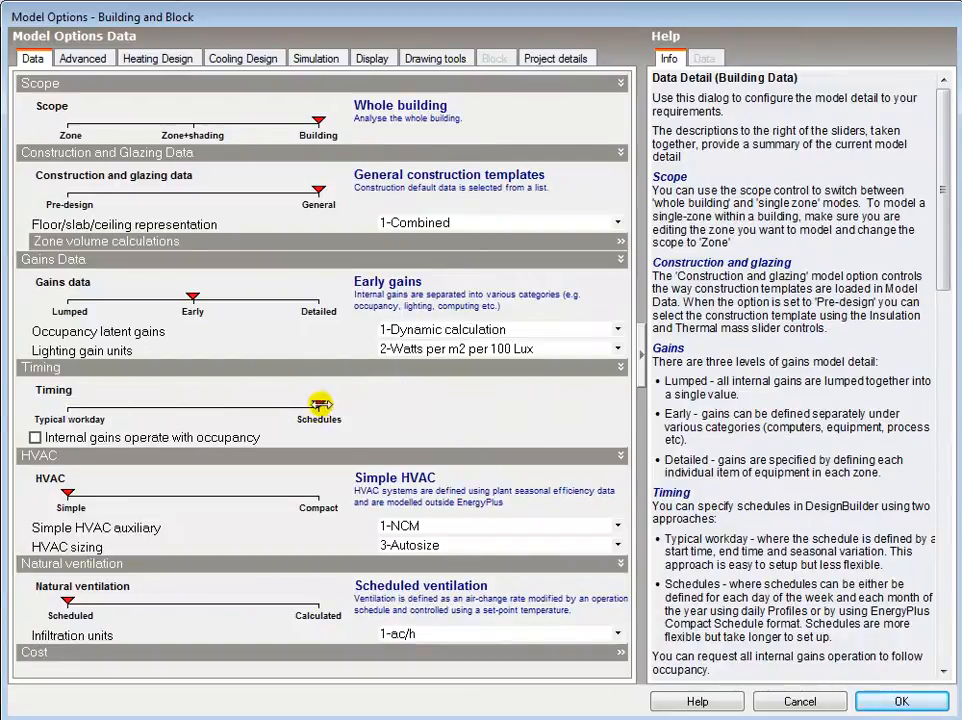
pyautogui.click(67, 405)
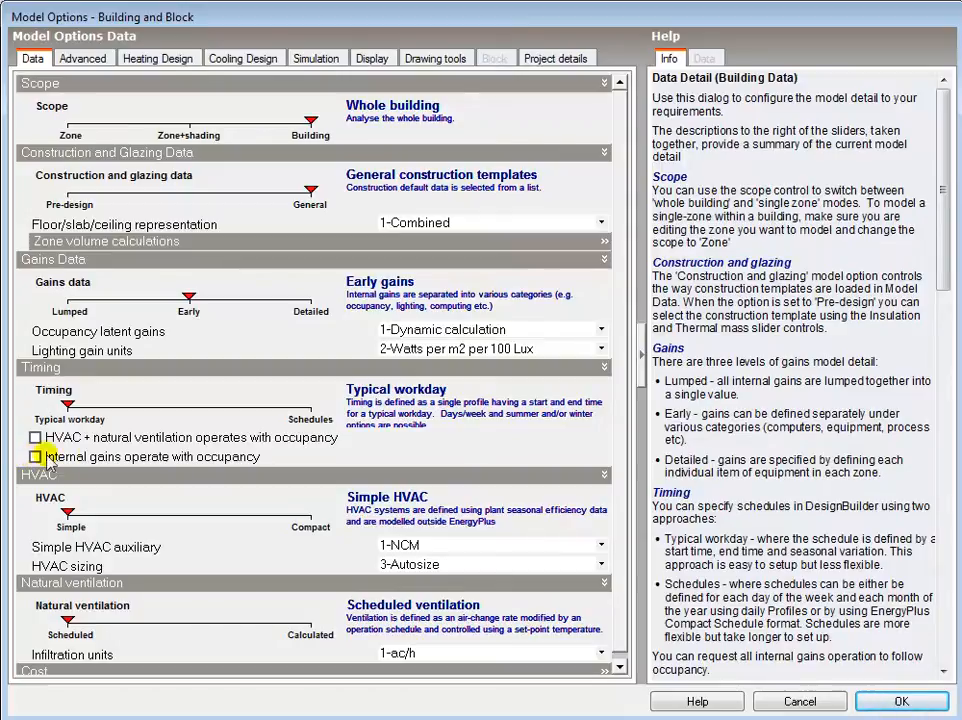
pyautogui.click(900, 703)
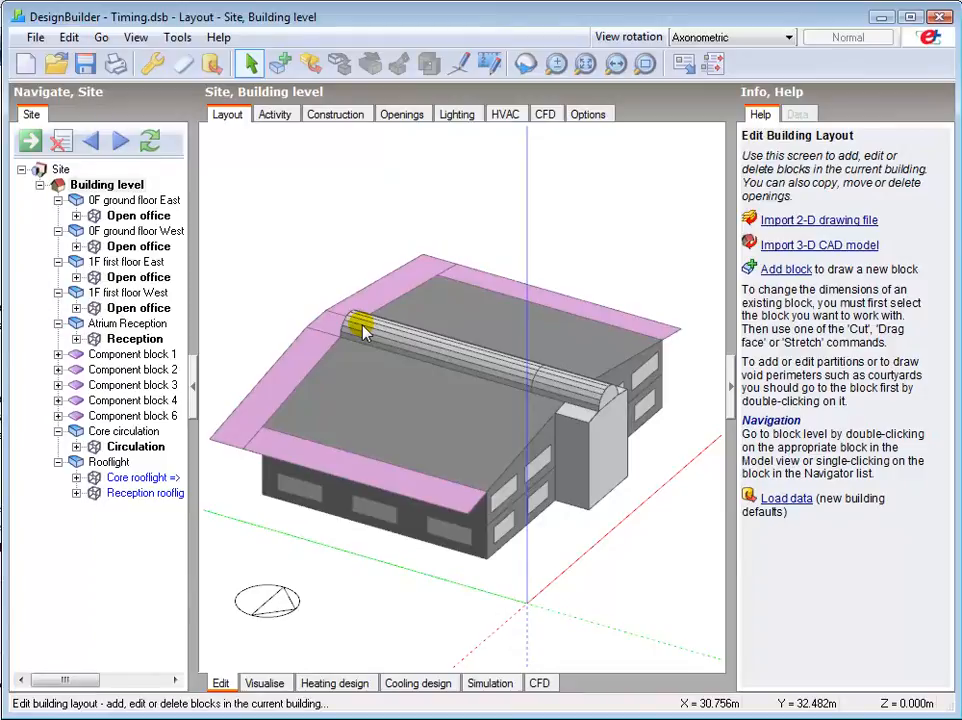
# Examine the building-level operating times in the Activity, Openings, Lighting and HVAC data
pyautogui.click(266, 118)
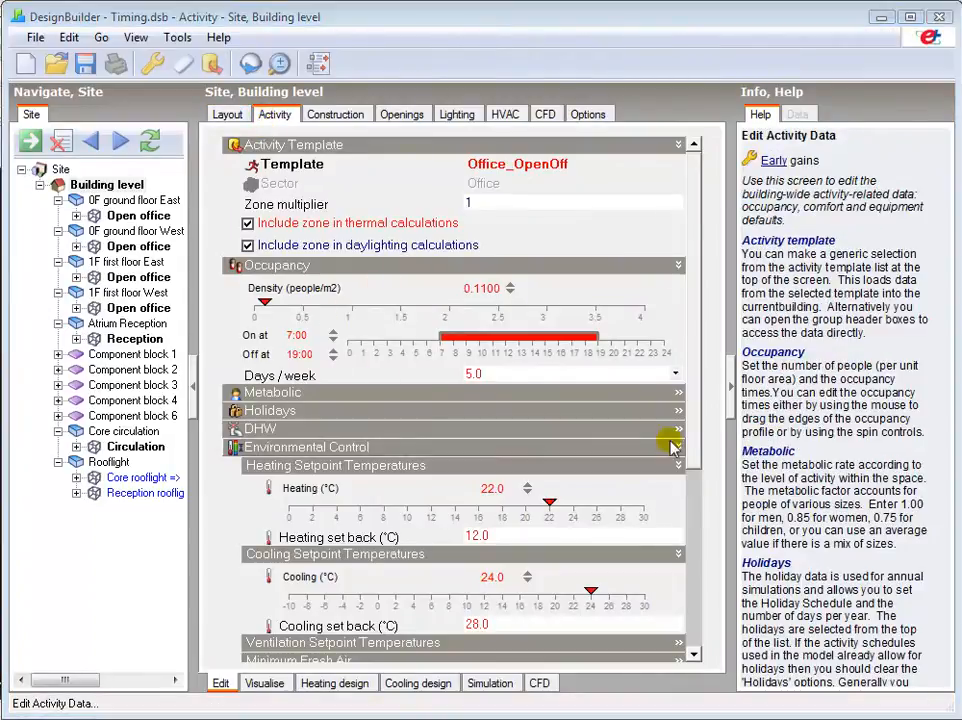
pyautogui.click(693, 638)
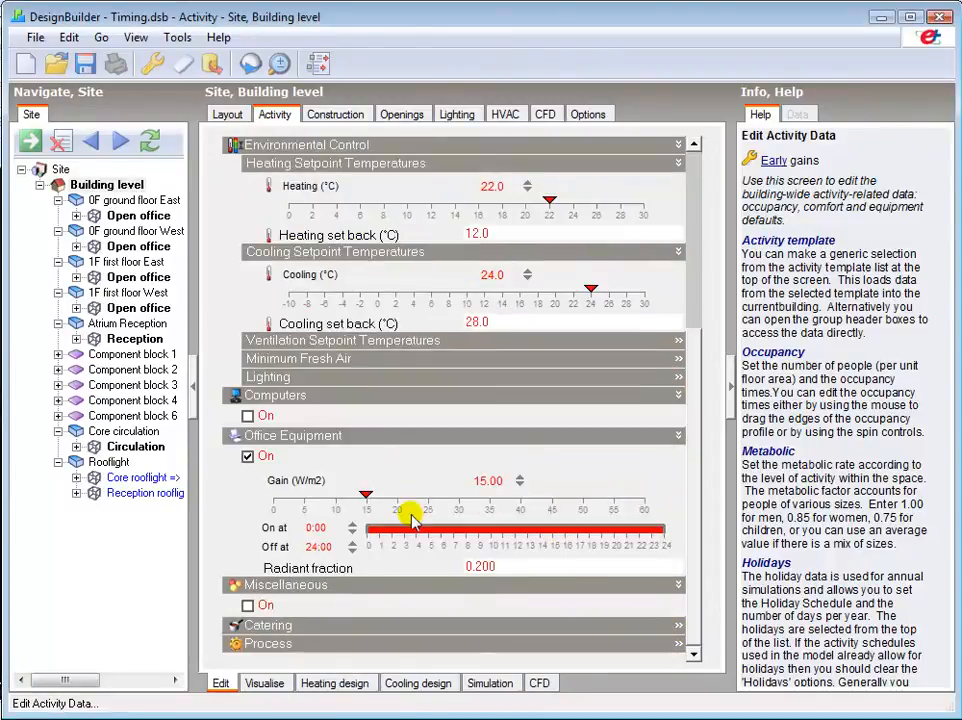
pyautogui.click(400, 118)
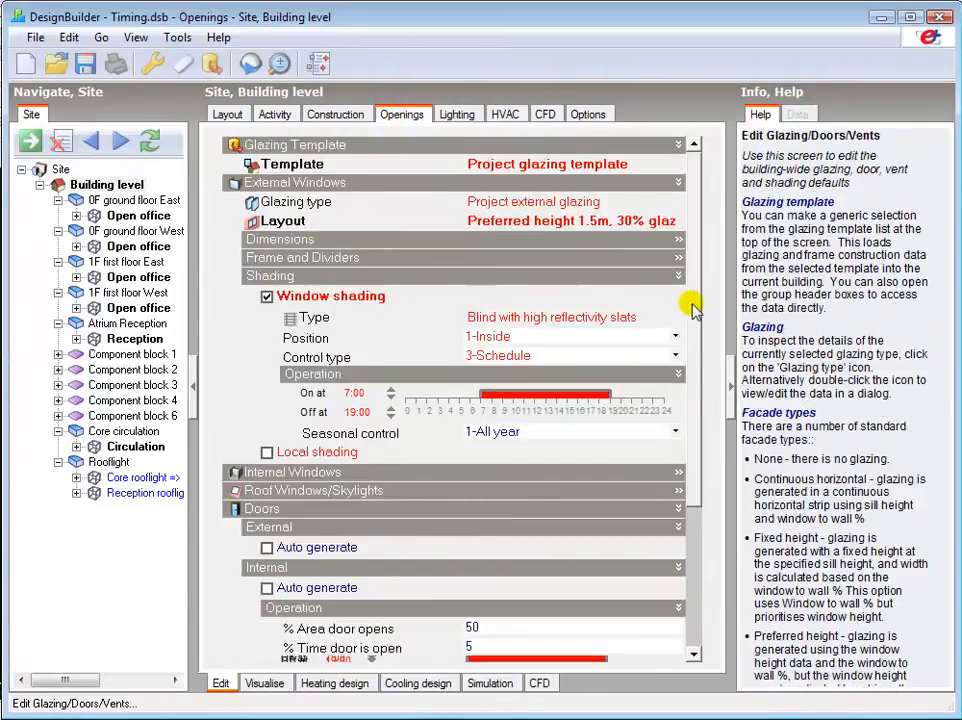
pyautogui.scroll(-3, 694, 330)
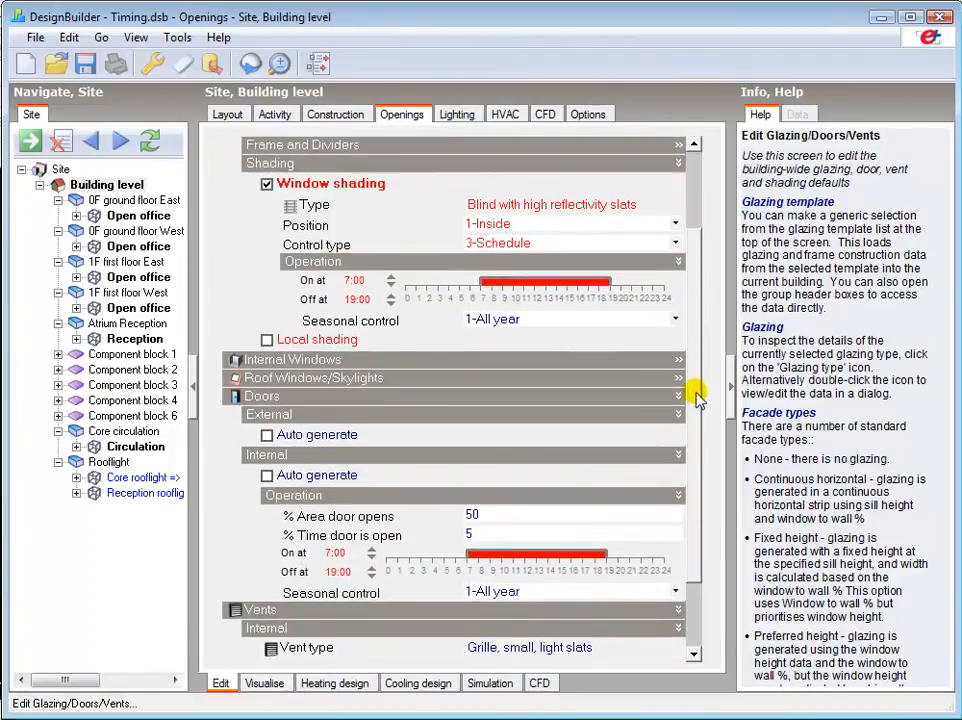
pyautogui.scroll(-3, 697, 420)
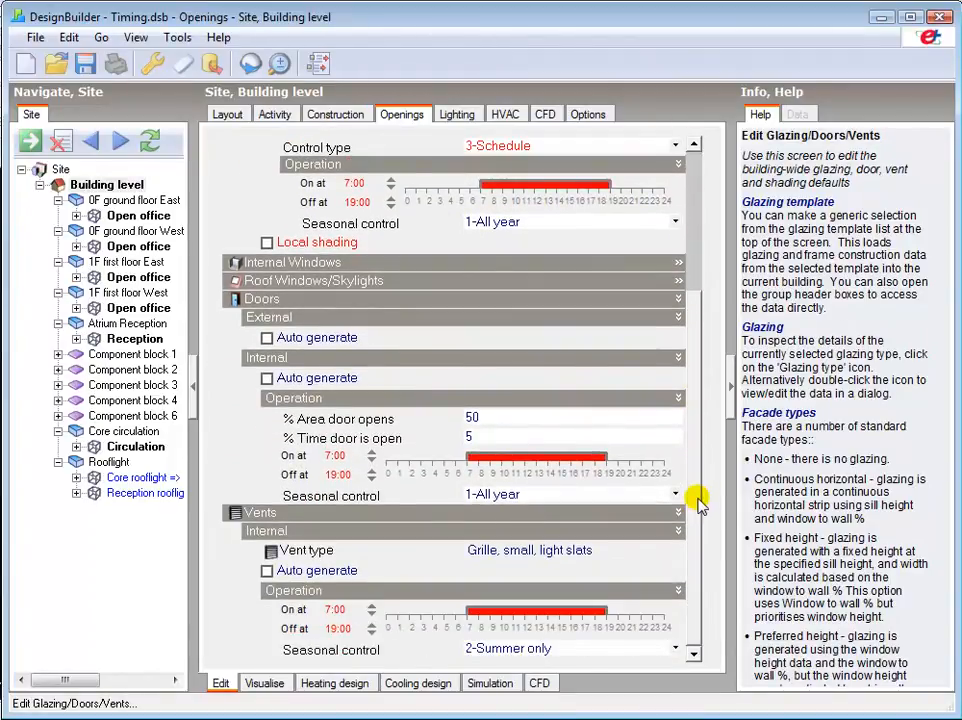
pyautogui.click(459, 117)
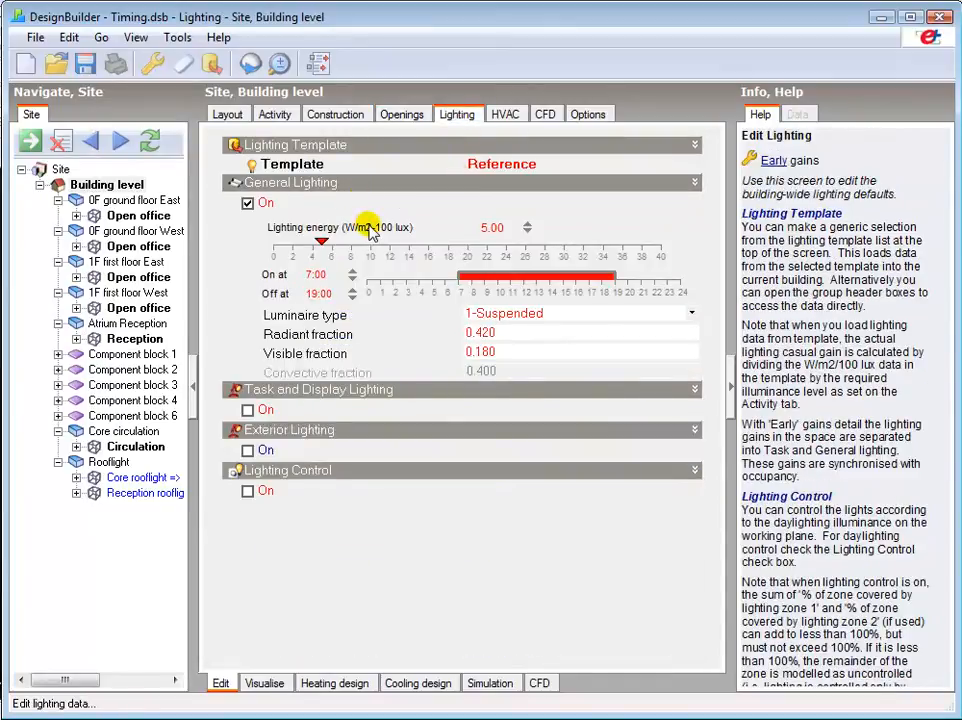
pyautogui.click(507, 114)
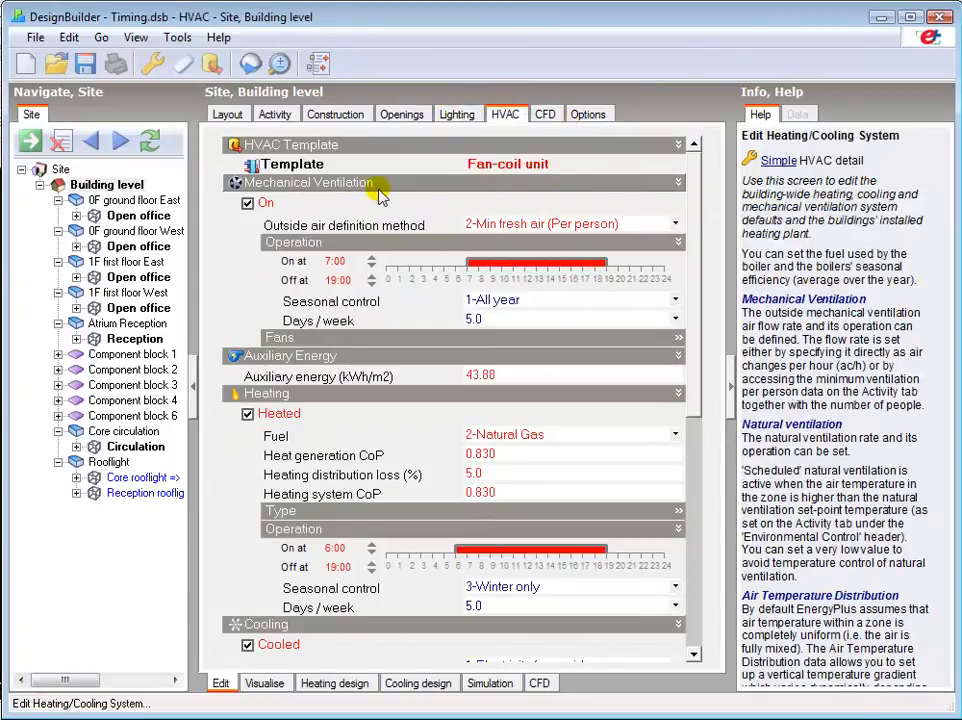
pyautogui.moveTo(693, 200); pyautogui.dragTo(698, 490)
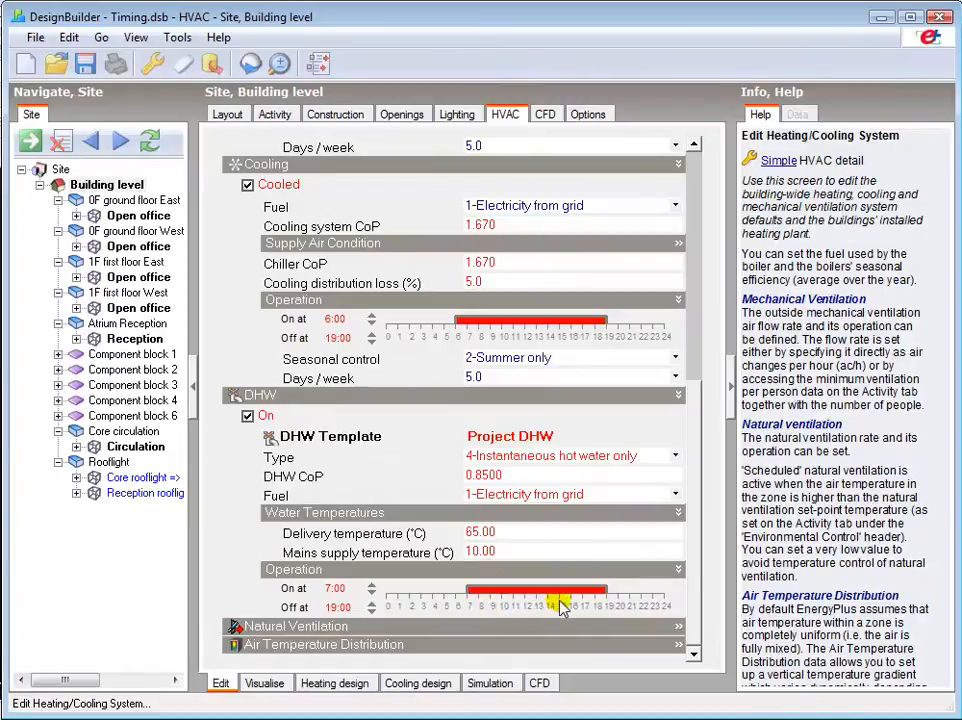
# Examine the seasonal control and days per week settings of the building's heating operation
pyautogui.click(693, 172)
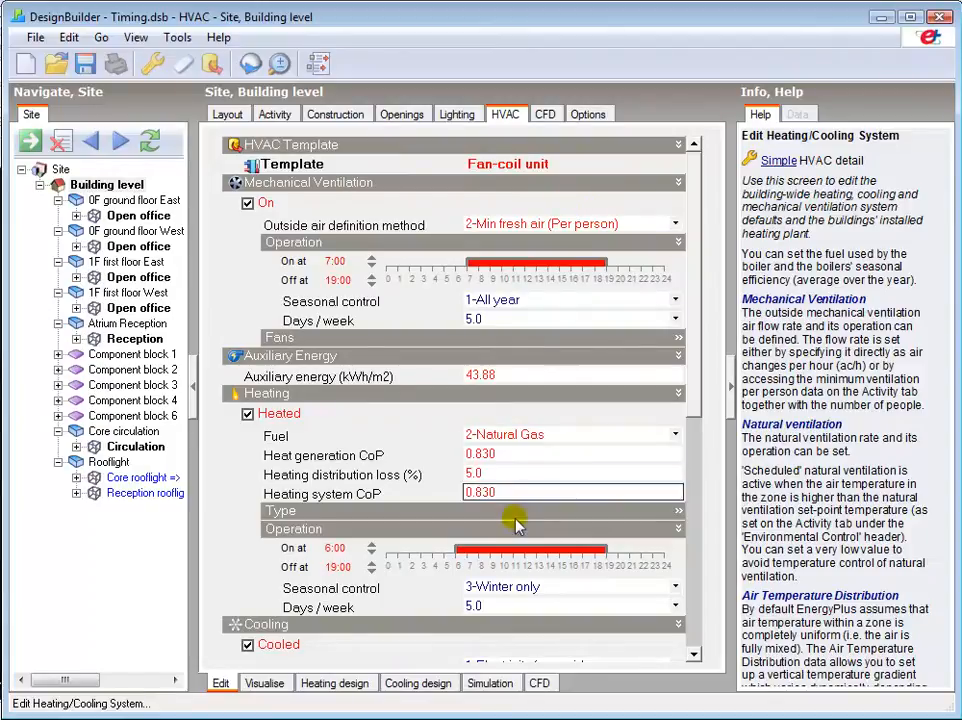
pyautogui.click(675, 588)
pyautogui.click(675, 590)
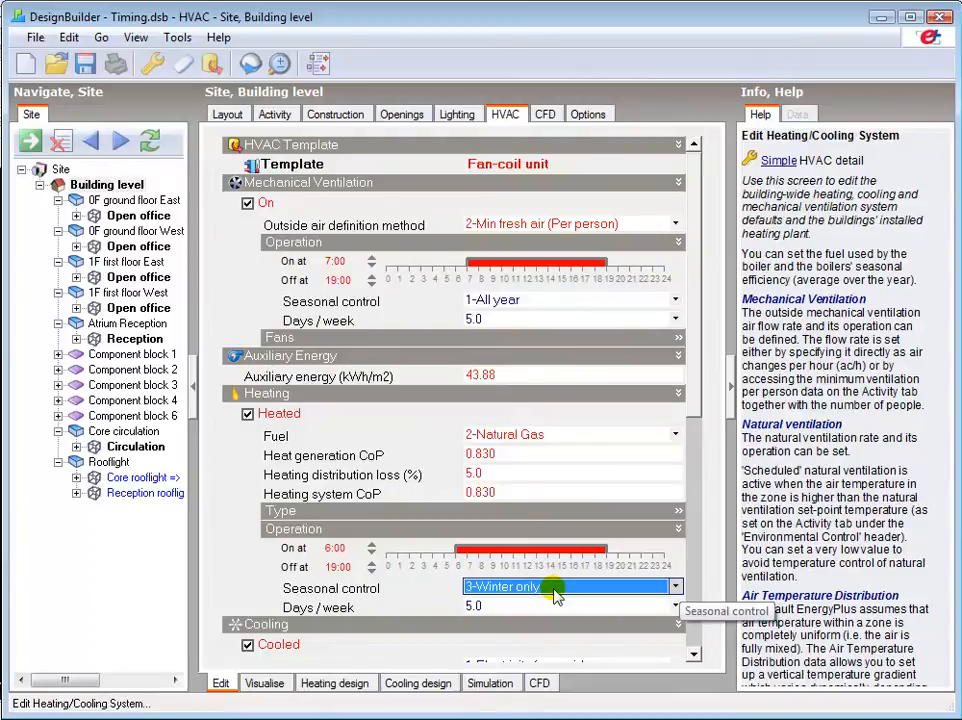
pyautogui.click(478, 607)
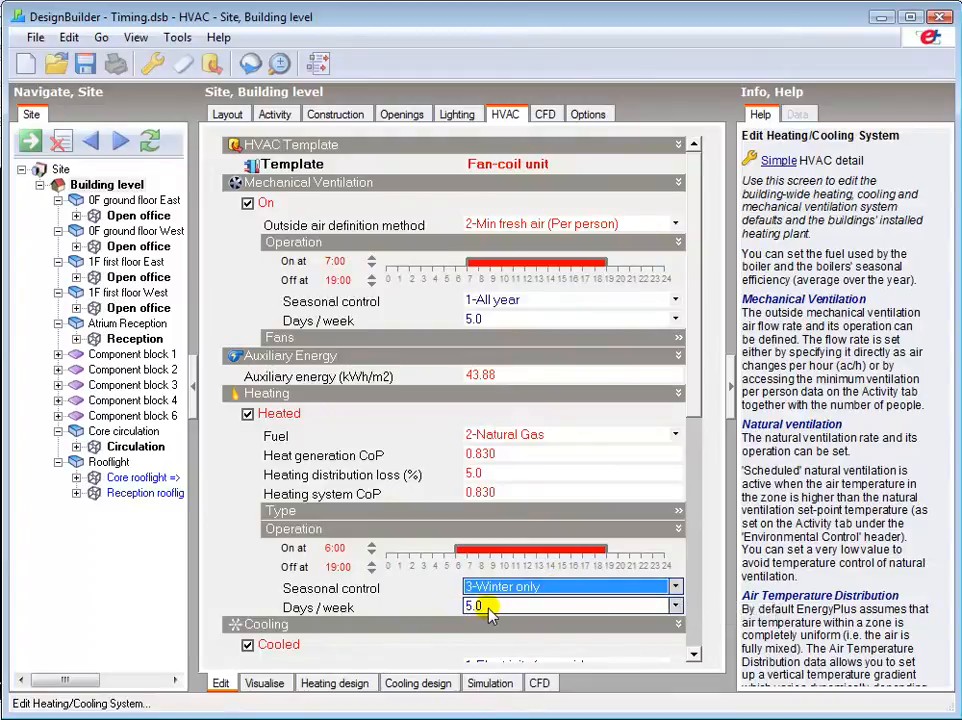
# Set the building's occupancy in the activity data to run from 6:00 to 20:00, 7 days per week
pyautogui.click(266, 116)
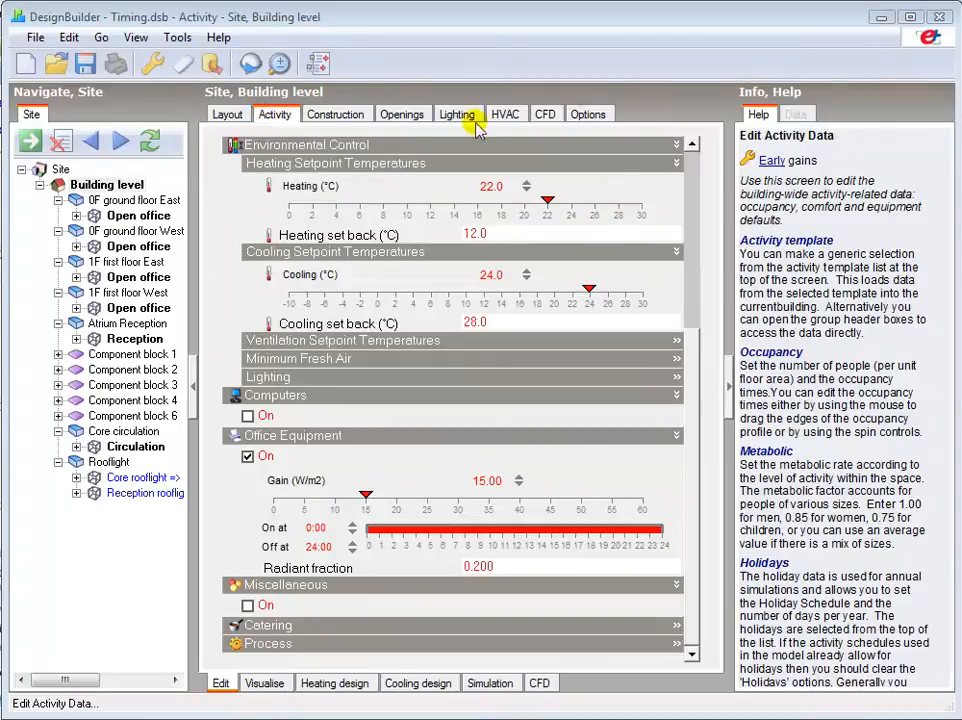
pyautogui.click(694, 163)
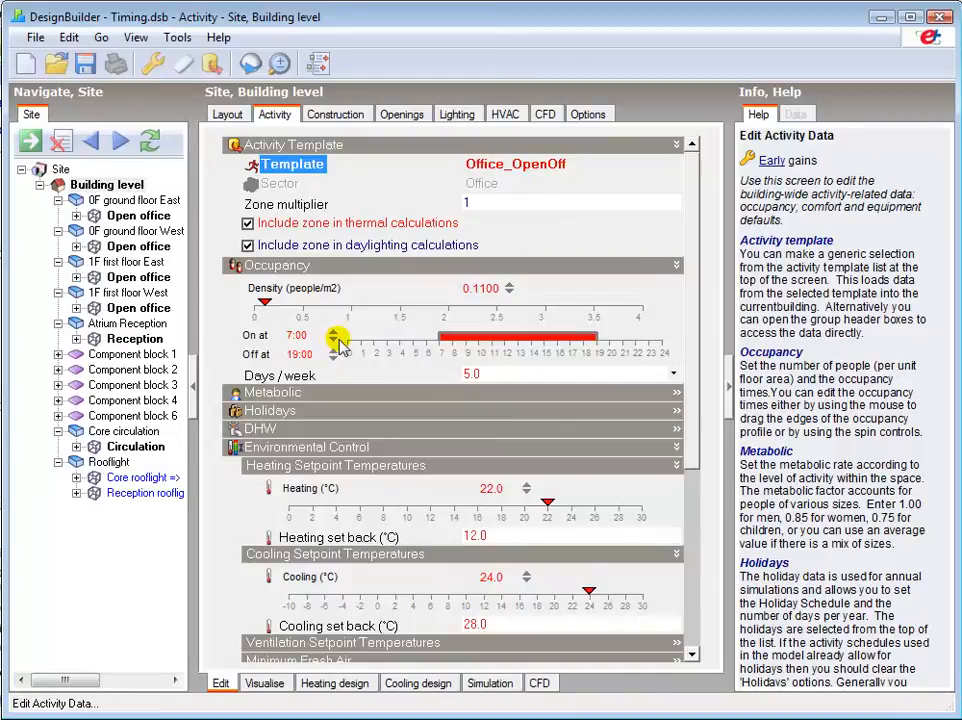
pyautogui.moveTo(437, 336); pyautogui.dragTo(423, 333)
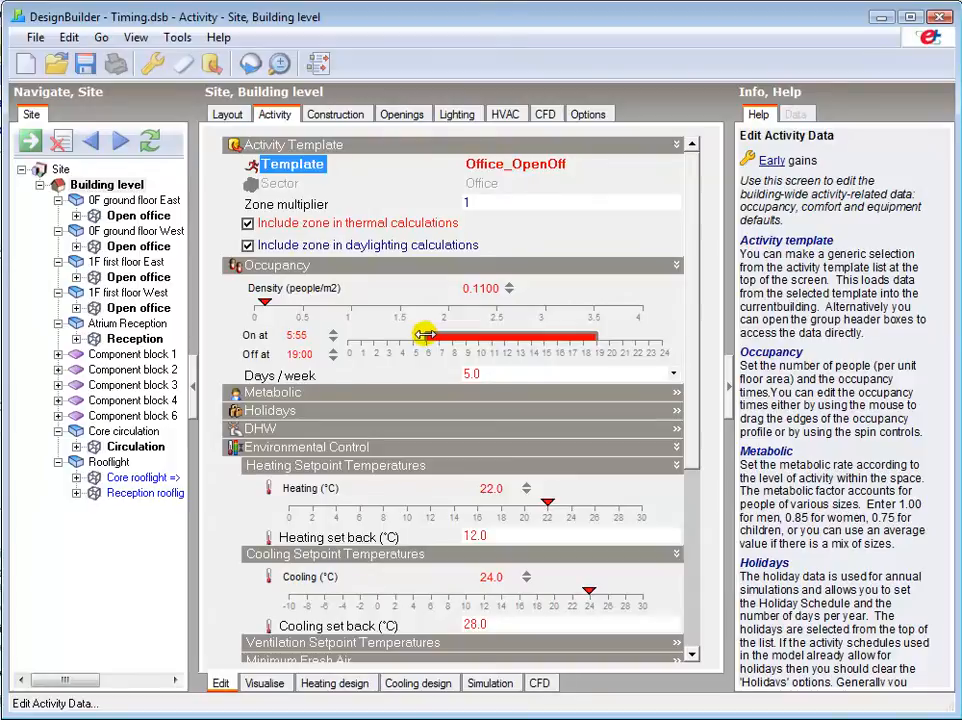
pyautogui.click(333, 332)
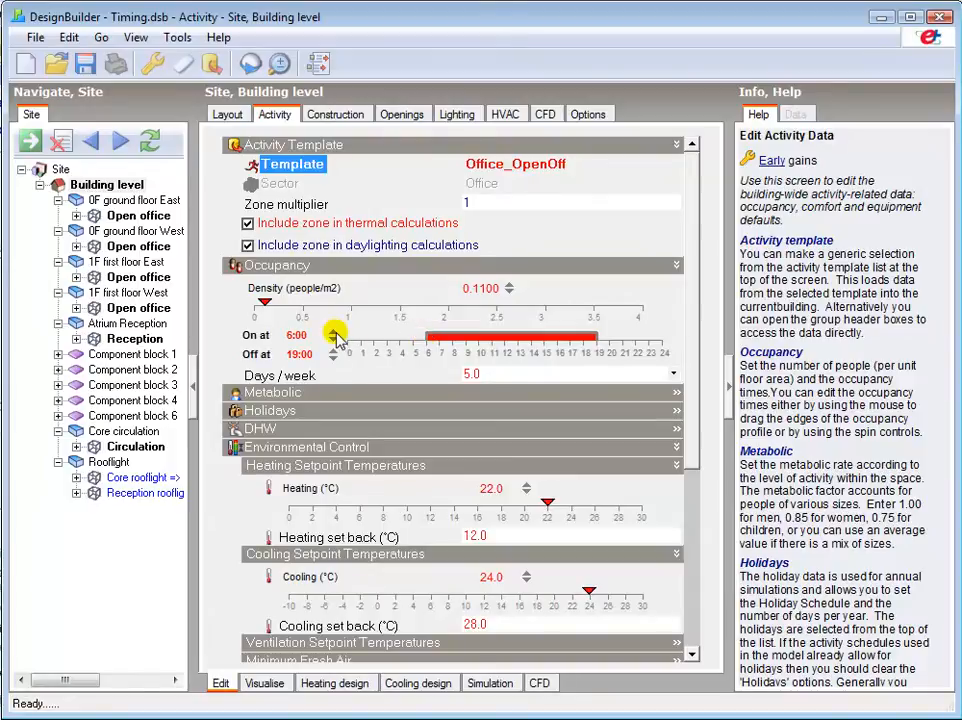
pyautogui.moveTo(598, 337); pyautogui.dragTo(610, 335)
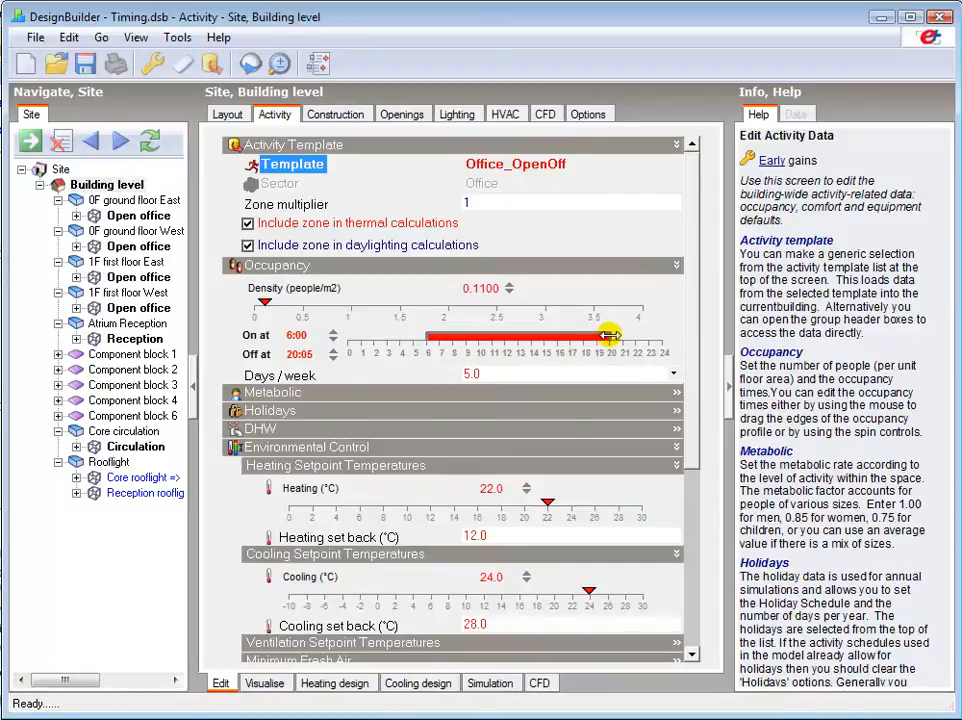
pyautogui.click(334, 359)
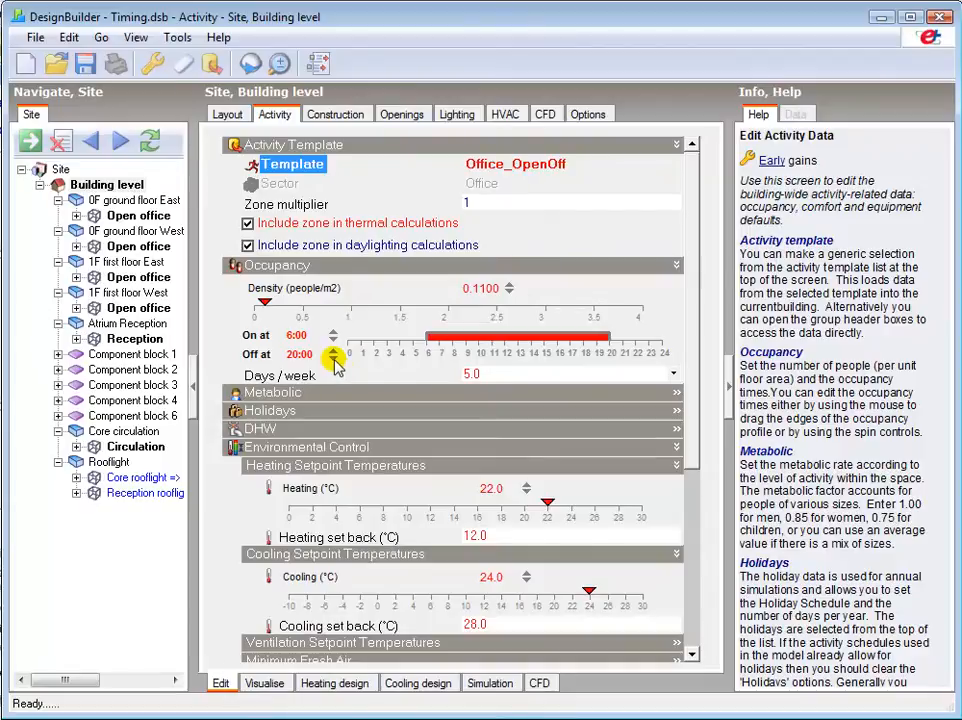
pyautogui.click(673, 374)
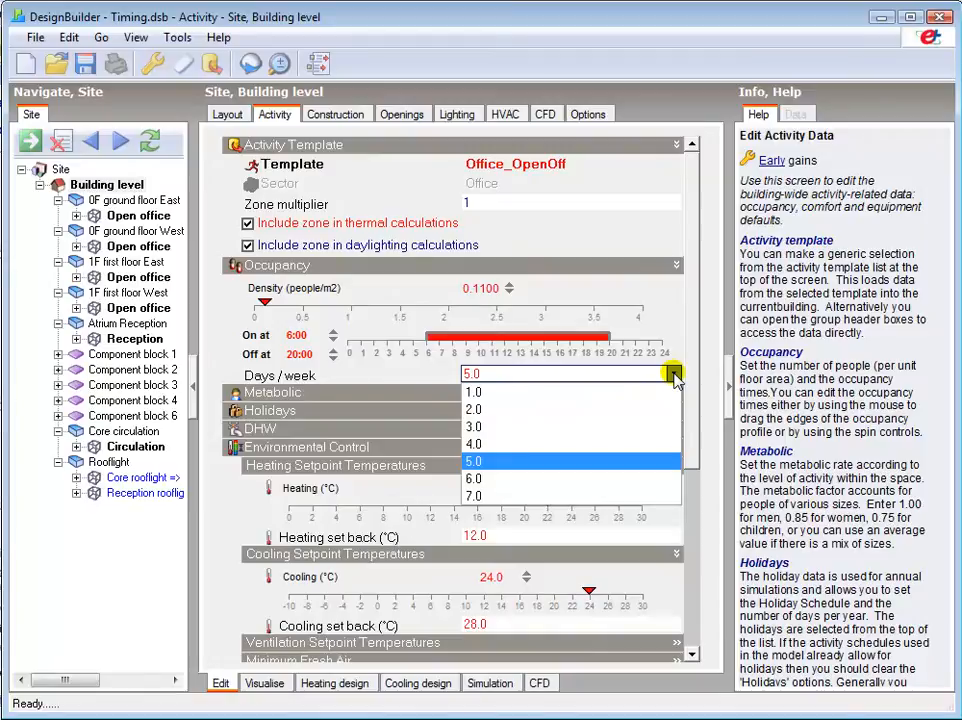
pyautogui.click(483, 496)
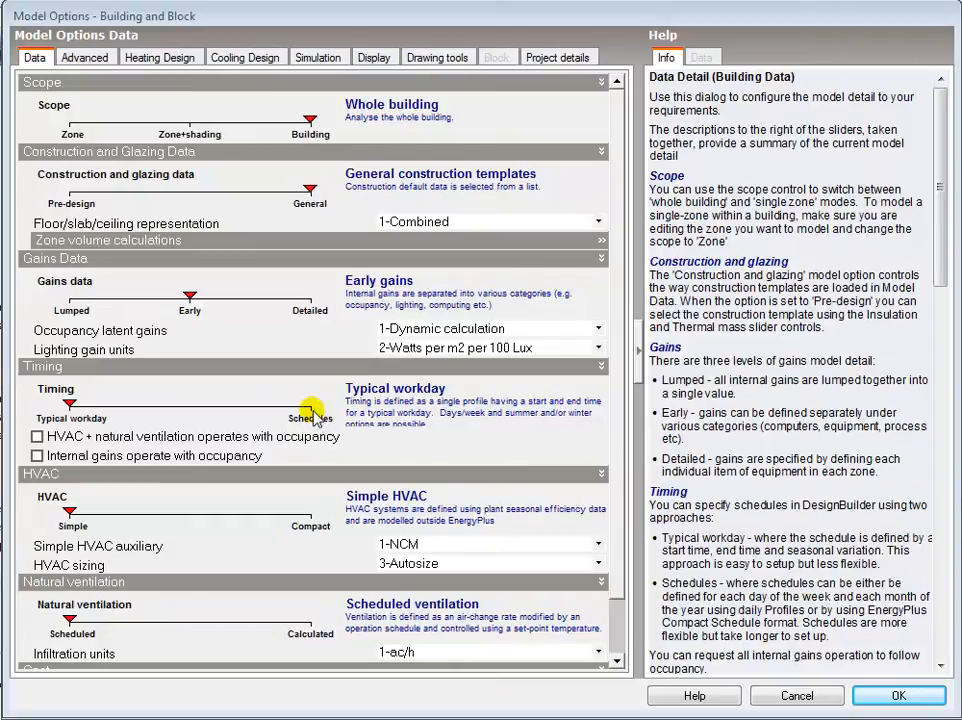
# Switch the timing detail in the model options to Schedules
pyautogui.click(308, 406)
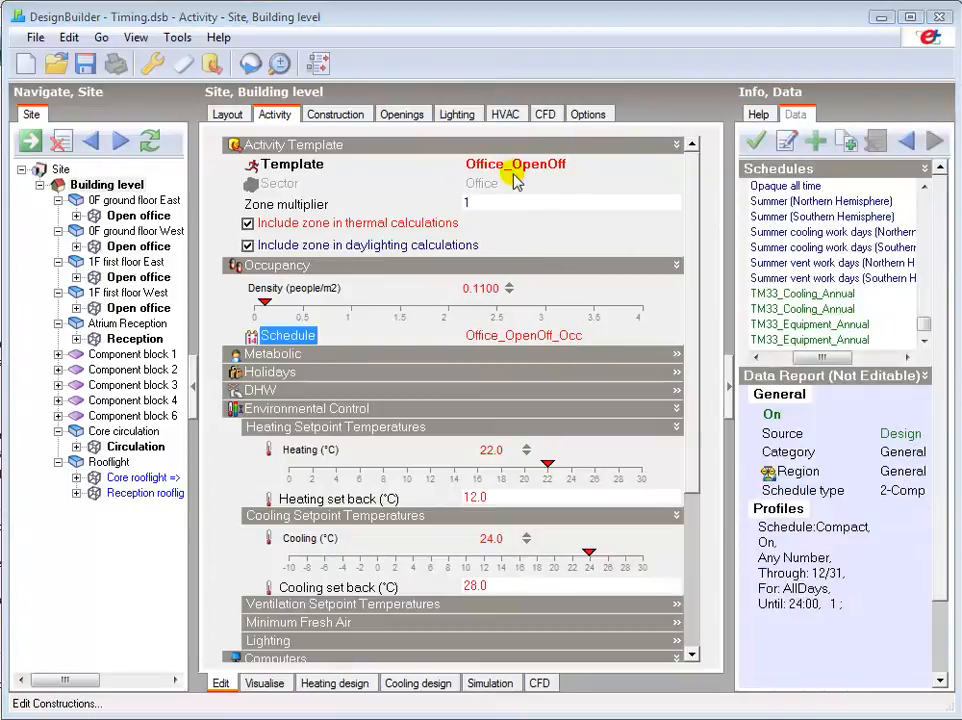
# Browse the Offices / Workshop businesses schedules available for the building's occupancy without choosing another one
pyautogui.click(509, 338)
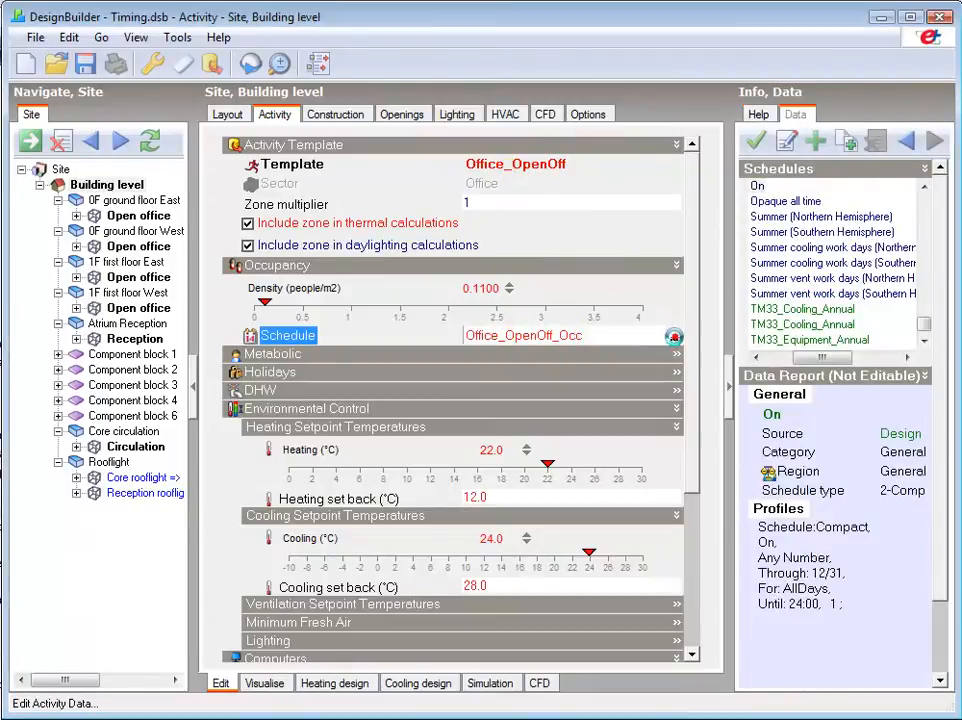
pyautogui.click(682, 335)
pyautogui.moveTo(843, 405); pyautogui.dragTo(846, 249)
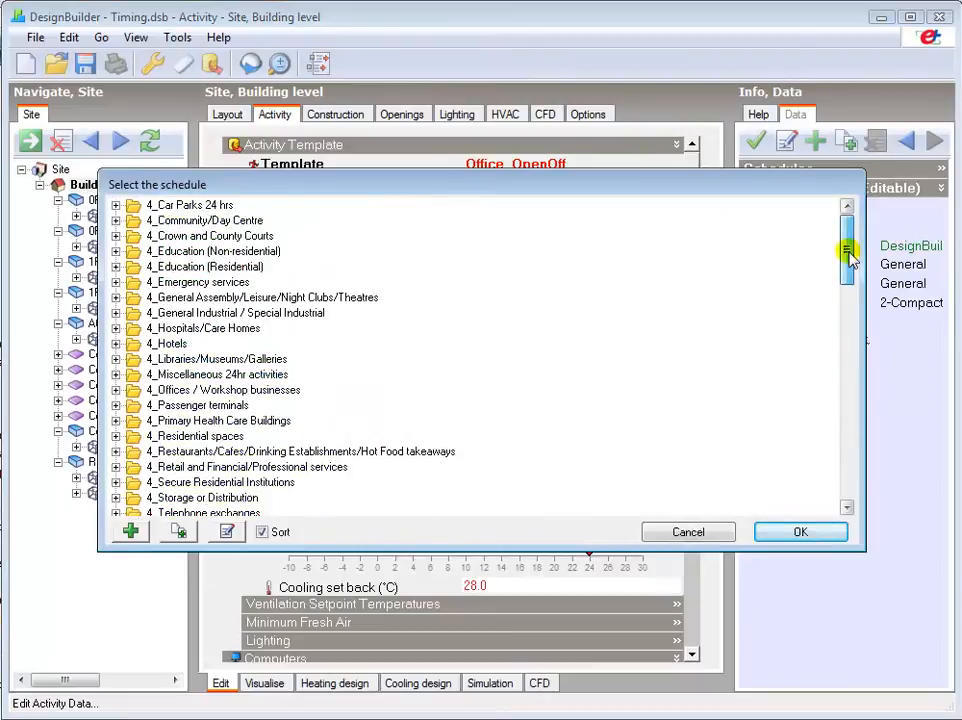
pyautogui.click(115, 390)
pyautogui.moveTo(846, 258); pyautogui.dragTo(845, 277)
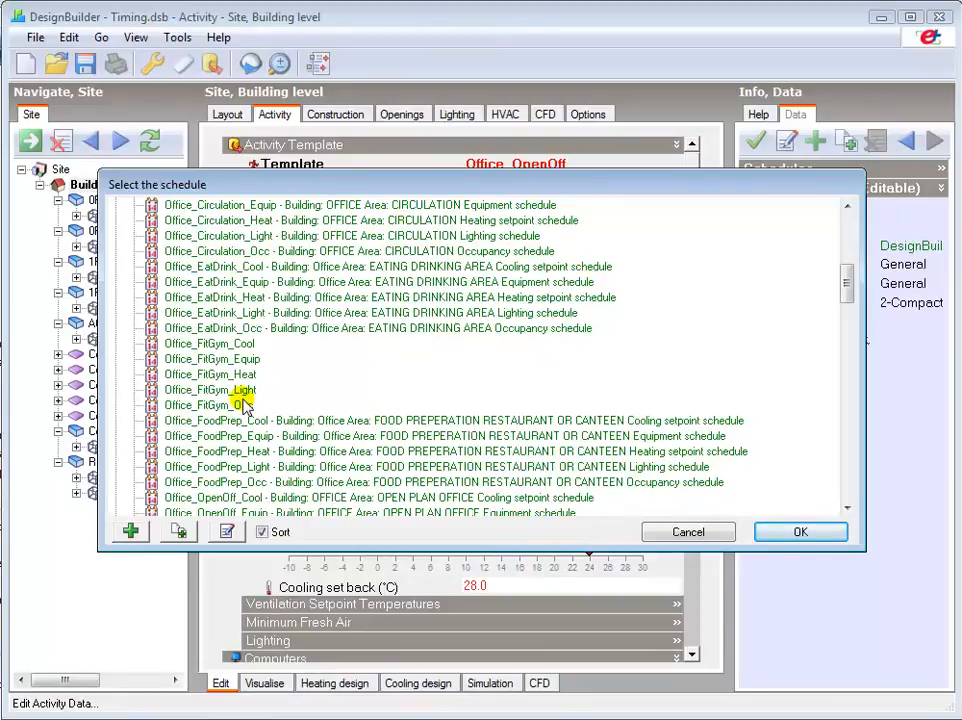
pyautogui.click(688, 532)
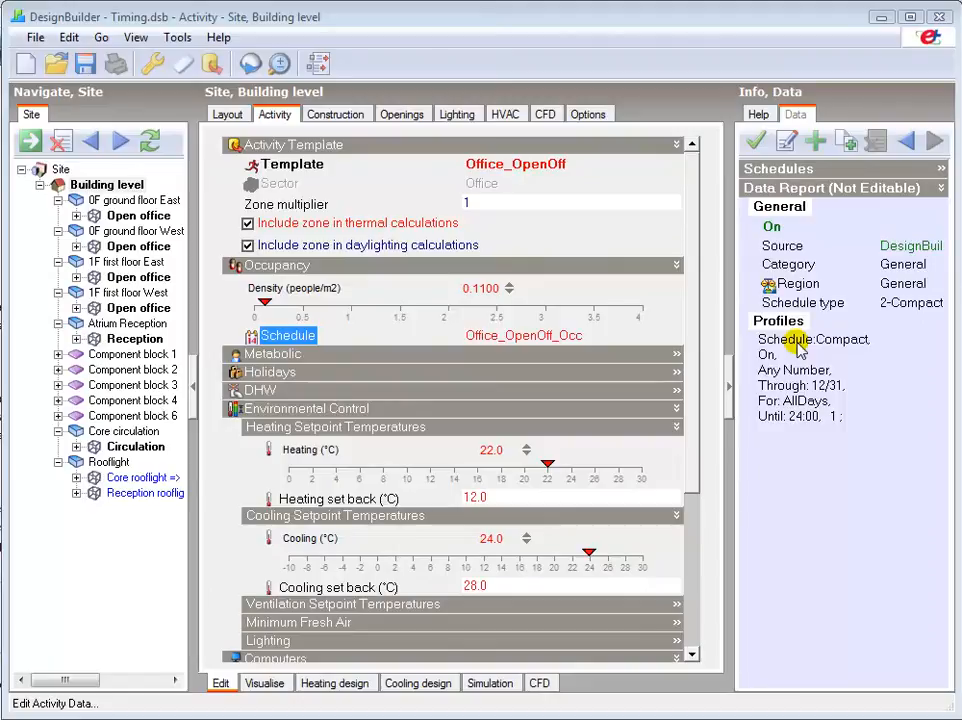
# Create a copy of the Office_OpenOff_Equip schedule from Offices / Workshop businesses while choosing the office equipment schedule
pyautogui.click(693, 647)
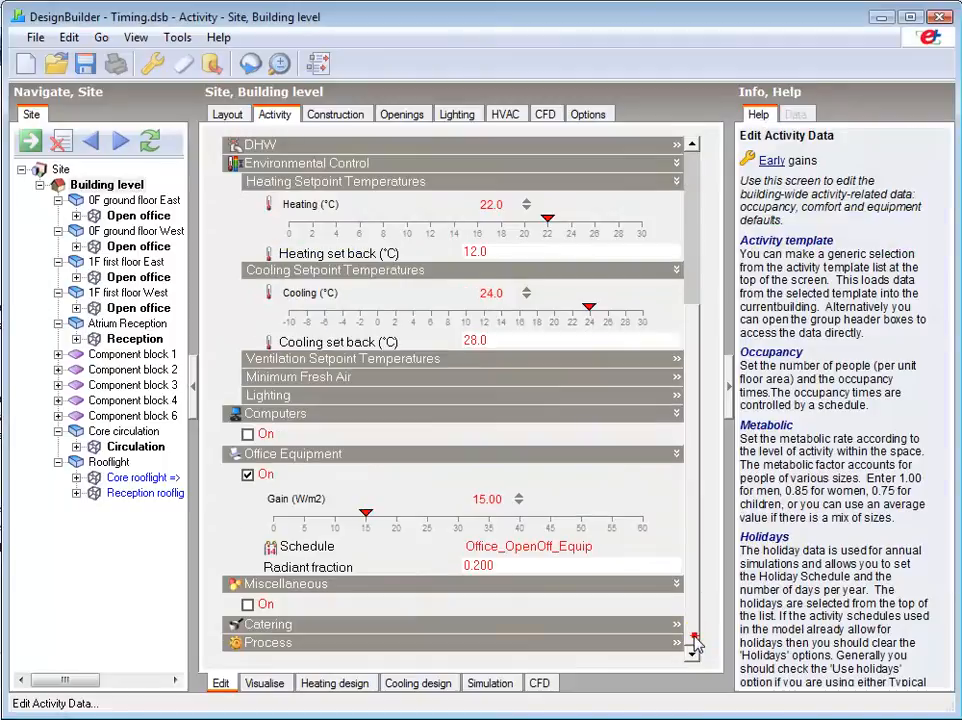
pyautogui.click(320, 548)
pyautogui.click(672, 547)
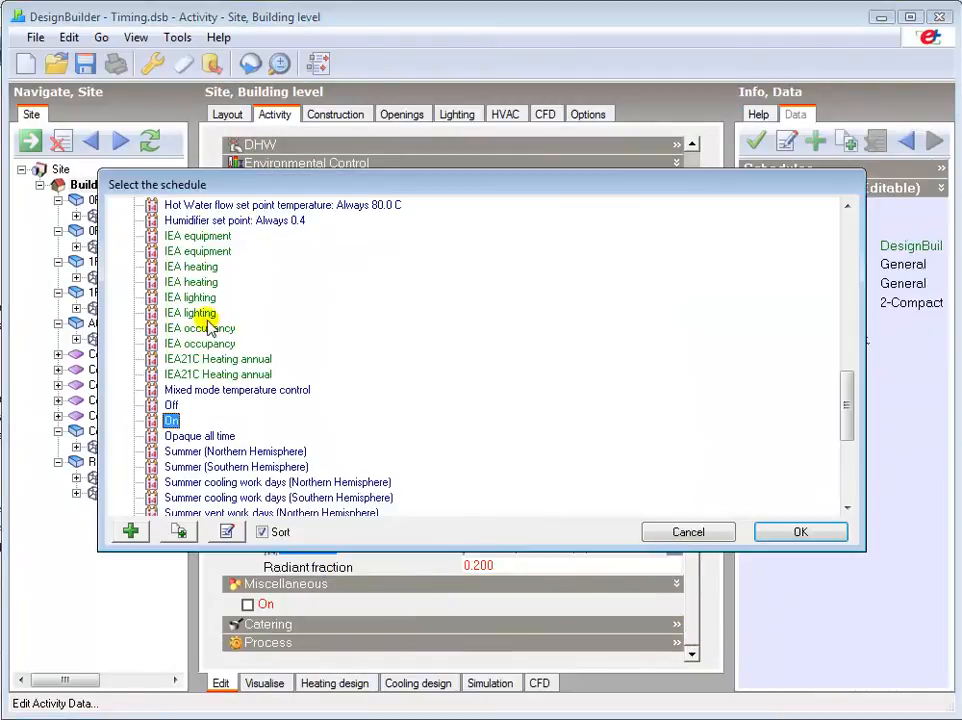
pyautogui.moveTo(848, 414); pyautogui.dragTo(852, 253)
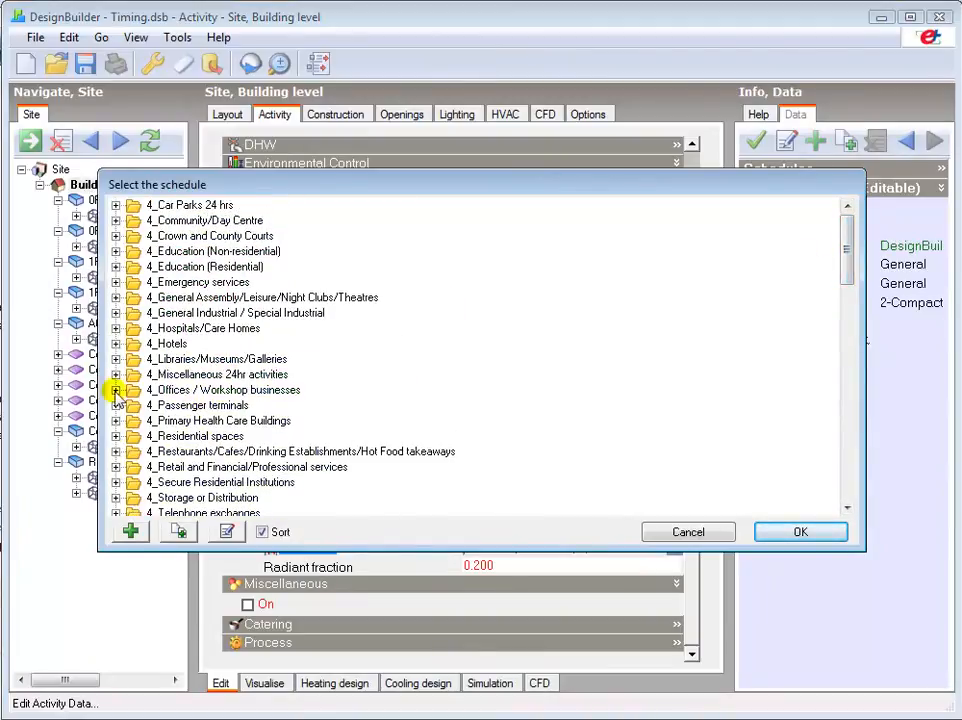
pyautogui.click(115, 390)
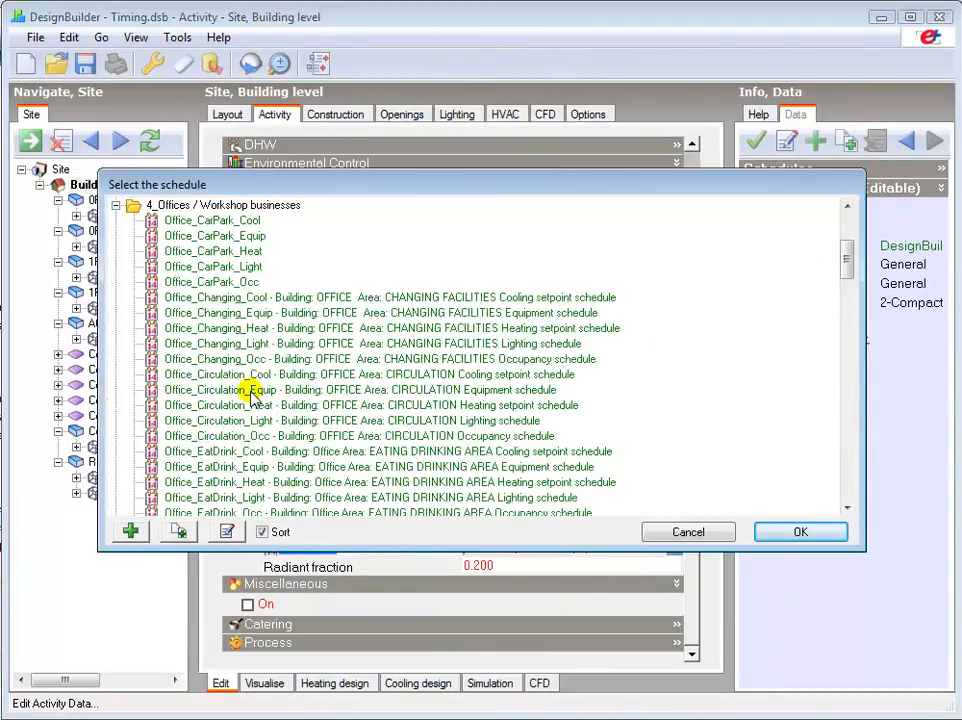
pyautogui.scroll(-9, 252, 393)
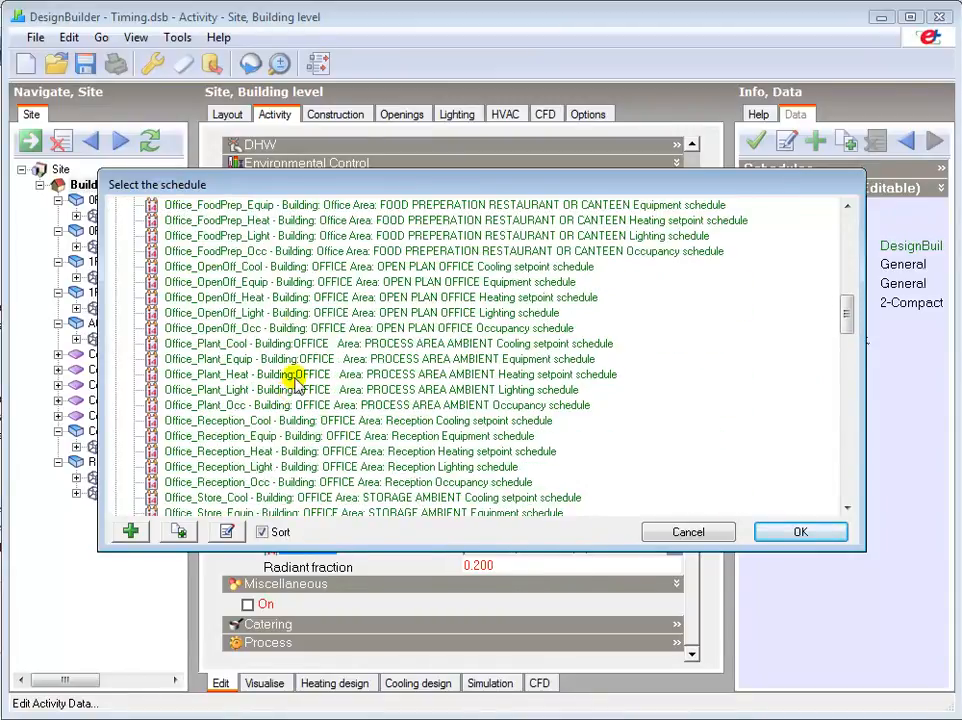
pyautogui.click(247, 283)
pyautogui.click(248, 283)
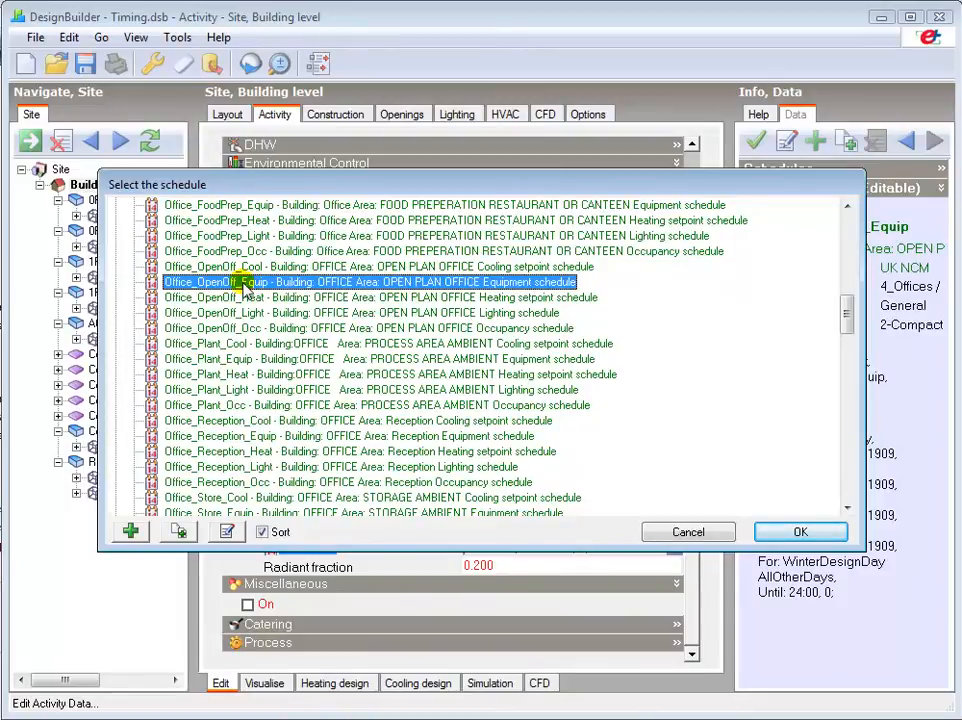
pyautogui.click(180, 534)
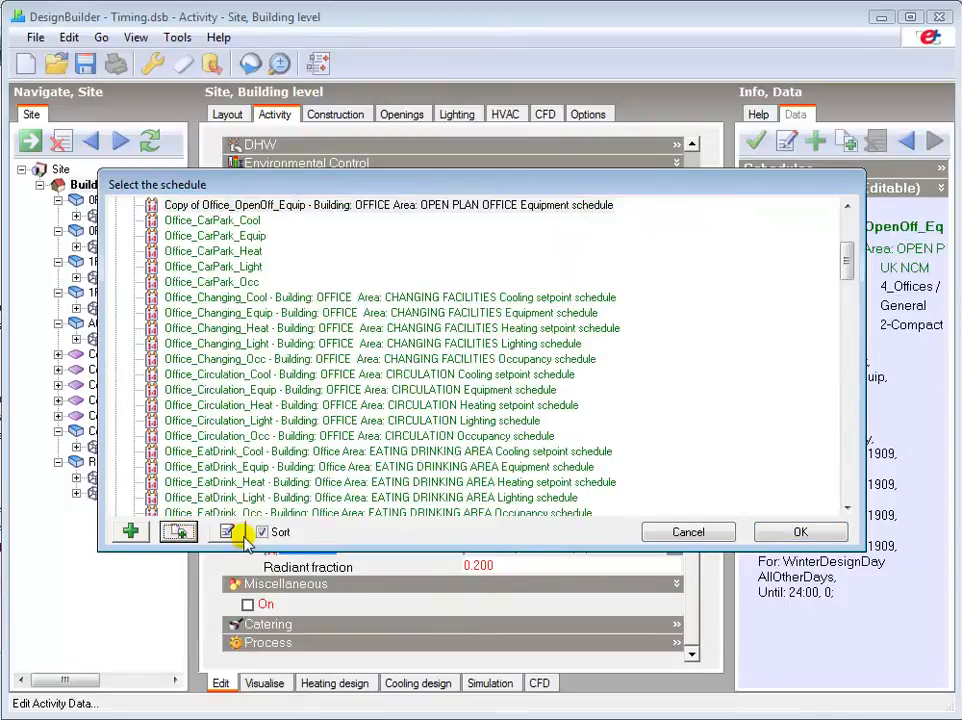
# Rename the copied office equipment schedule as Office_OpenOff_Equip_7/12
pyautogui.click(229, 533)
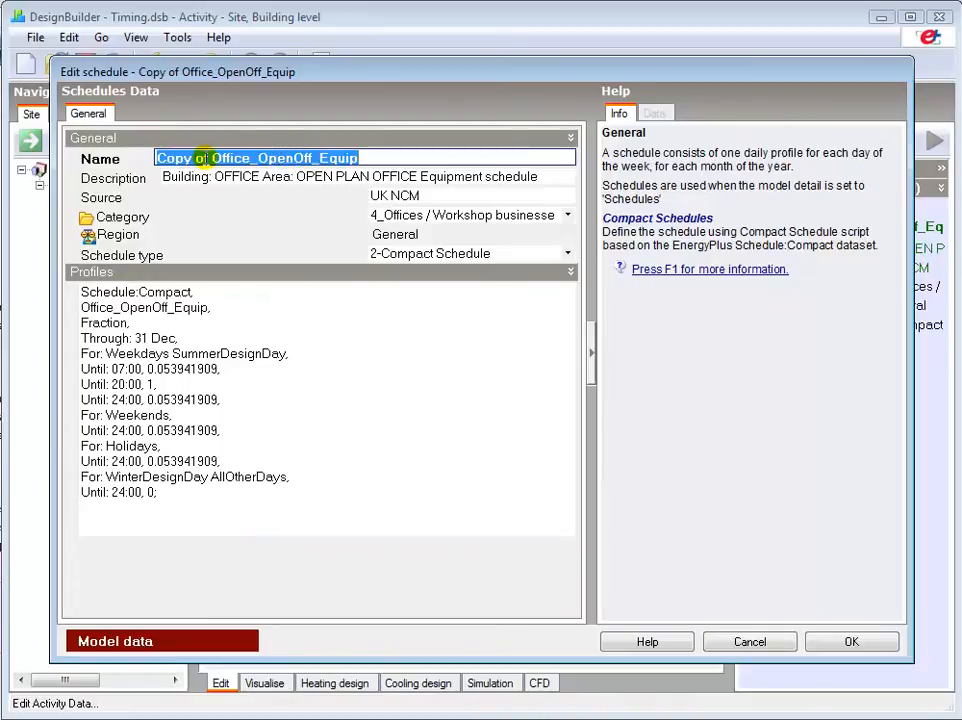
pyautogui.moveTo(210, 158); pyautogui.dragTo(150, 160)
pyautogui.press('Delete')
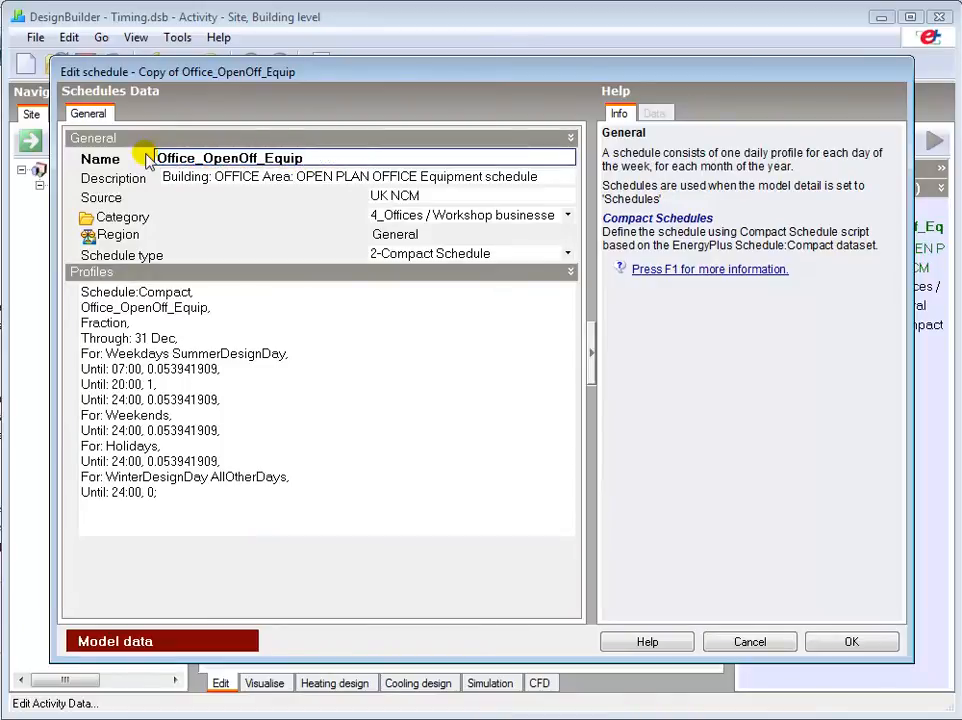
pyautogui.click(310, 158)
pyautogui.write('_7/')
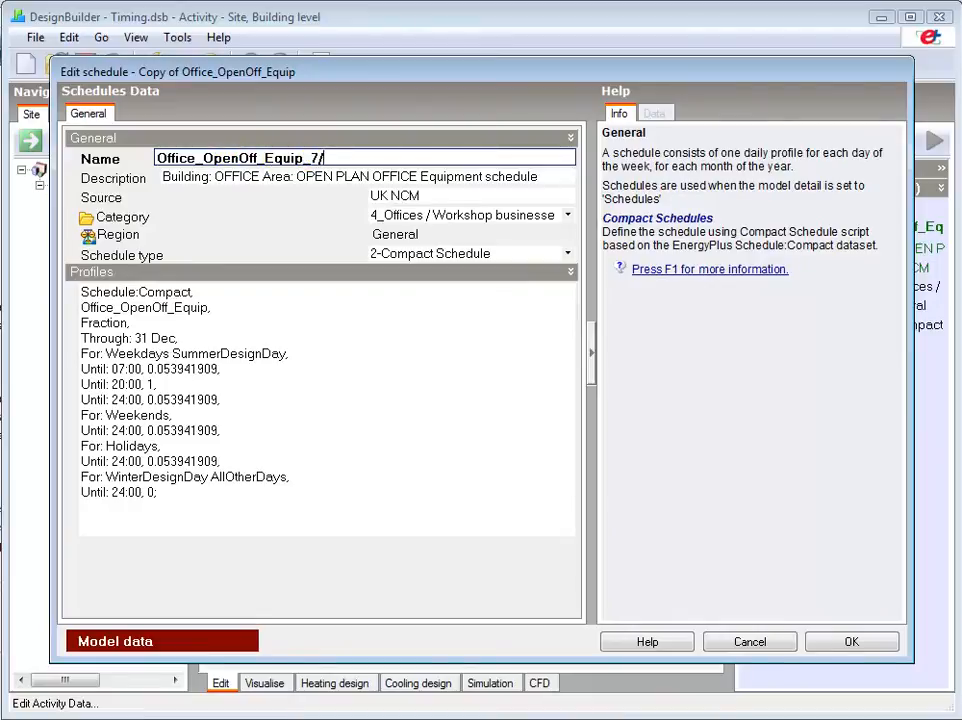
pyautogui.write('12')
# Change the copied schedule's type to 7/12 Schedule
pyautogui.click(372, 176)
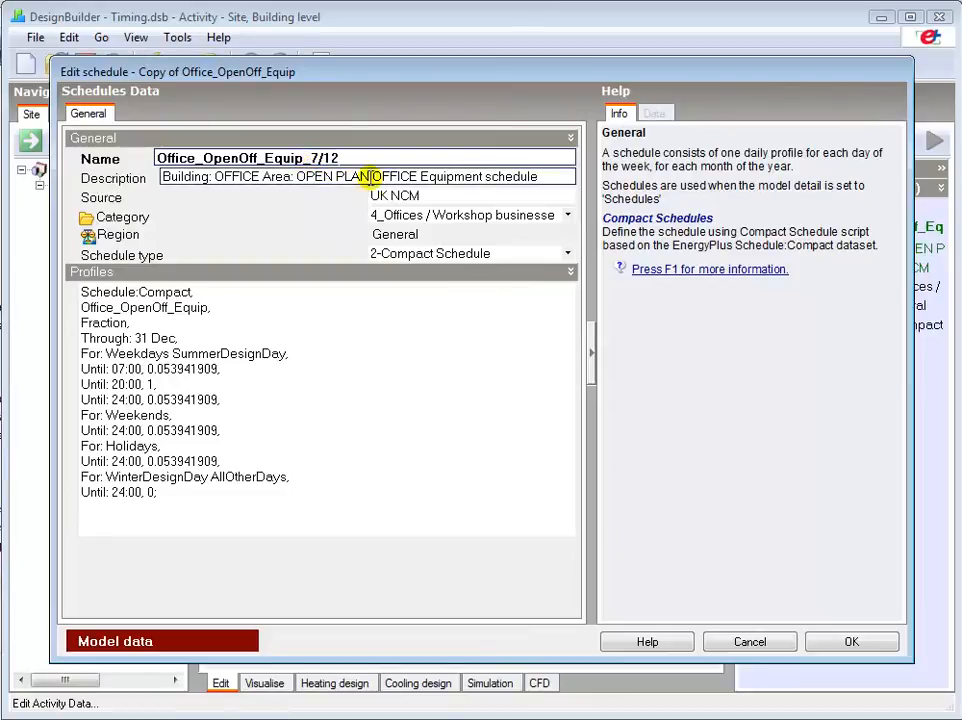
pyautogui.click(566, 253)
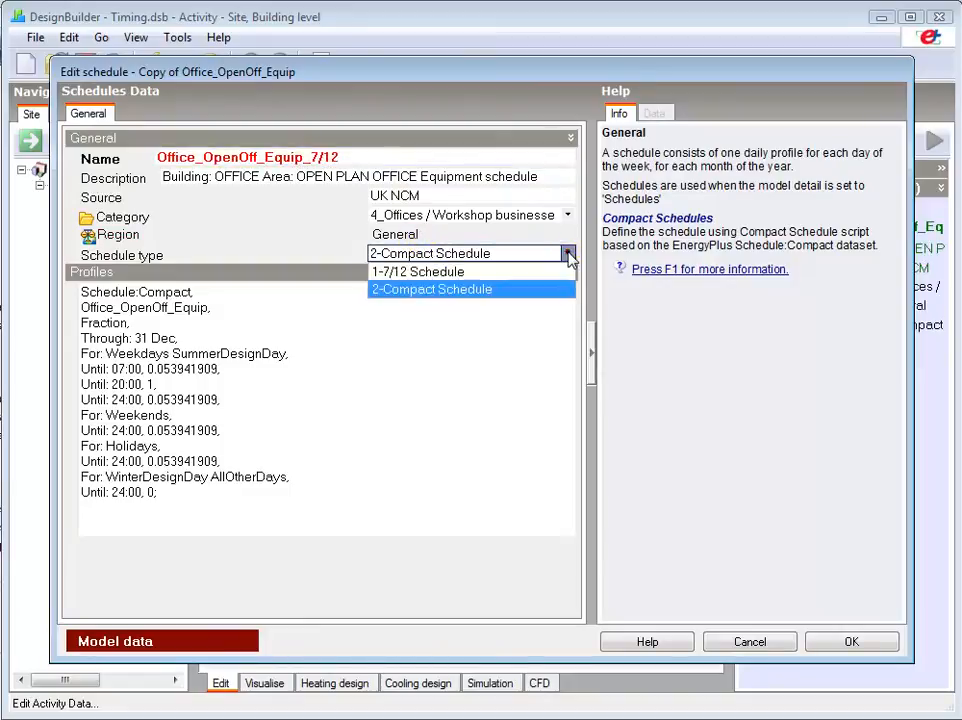
pyautogui.click(459, 273)
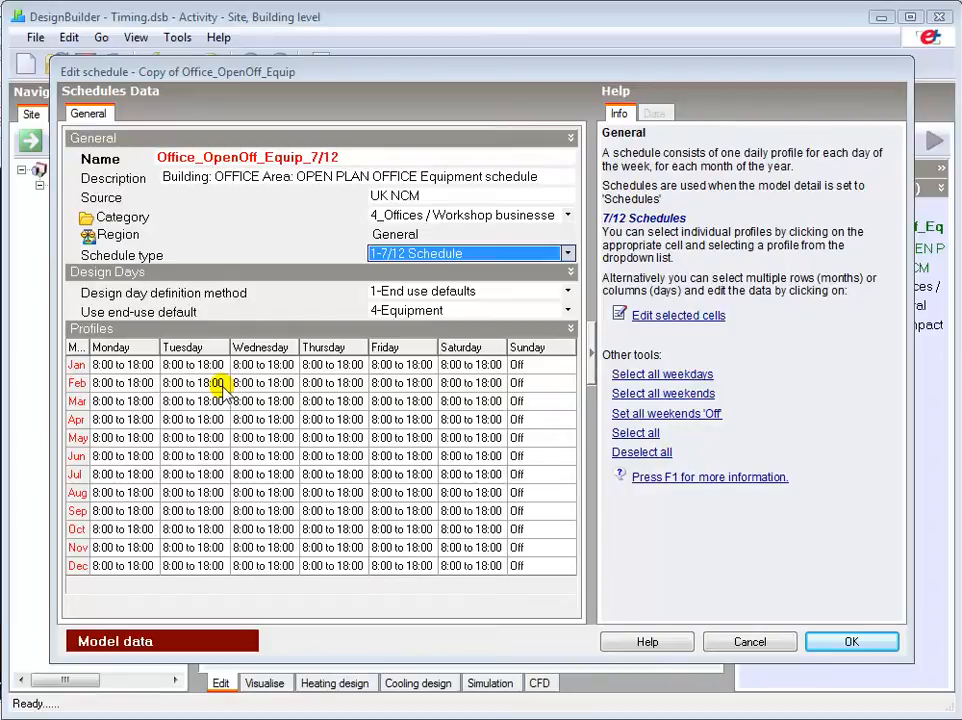
# Assign the 9:00 - 17:00 profile to Mondays in January
pyautogui.click(114, 367)
pyautogui.click(115, 367)
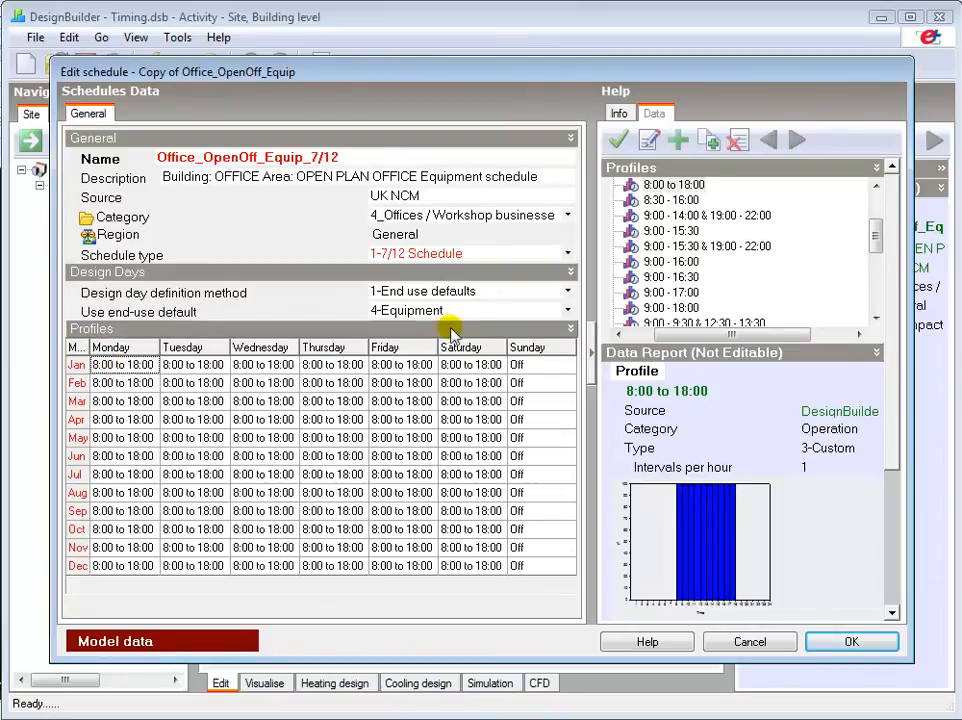
pyautogui.click(662, 293)
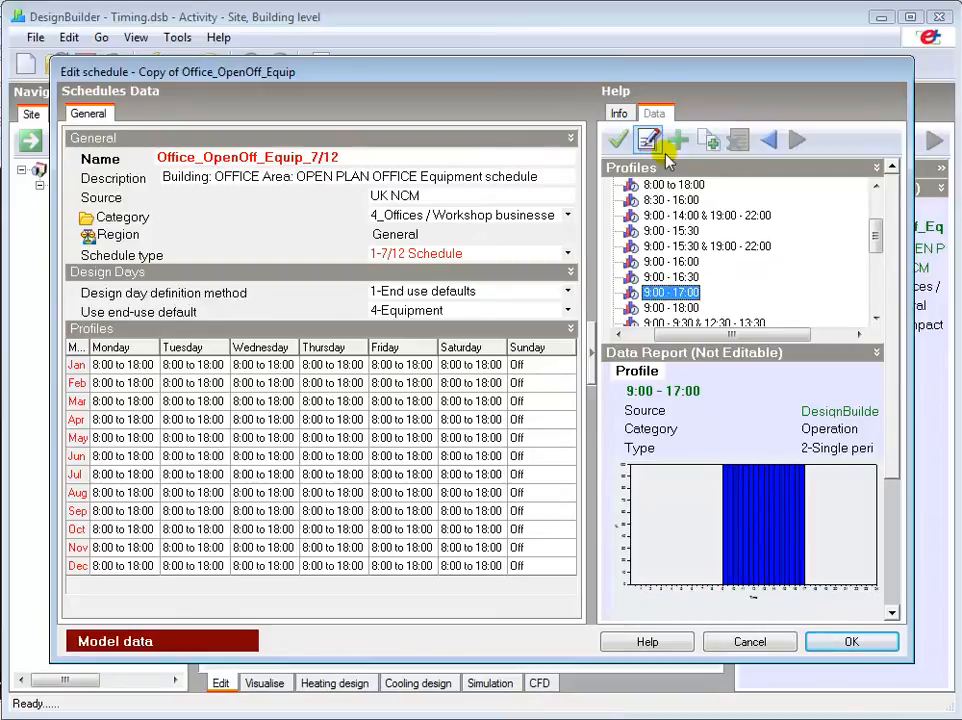
pyautogui.click(618, 141)
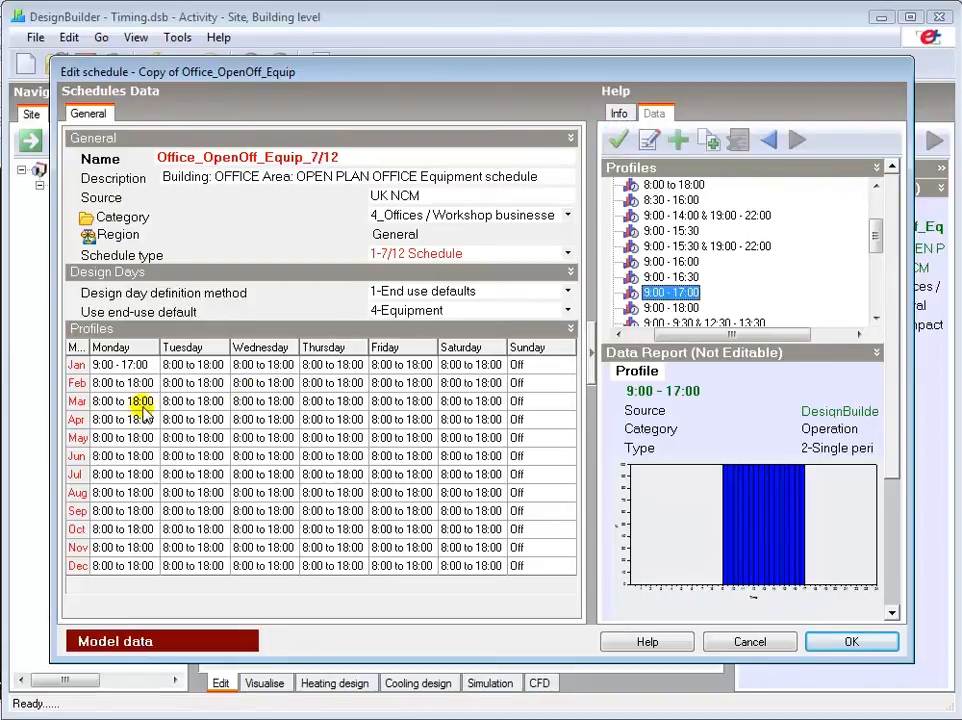
# Select the February row and the Tuesday column of the profiles table and clear the selection again
pyautogui.click(76, 384)
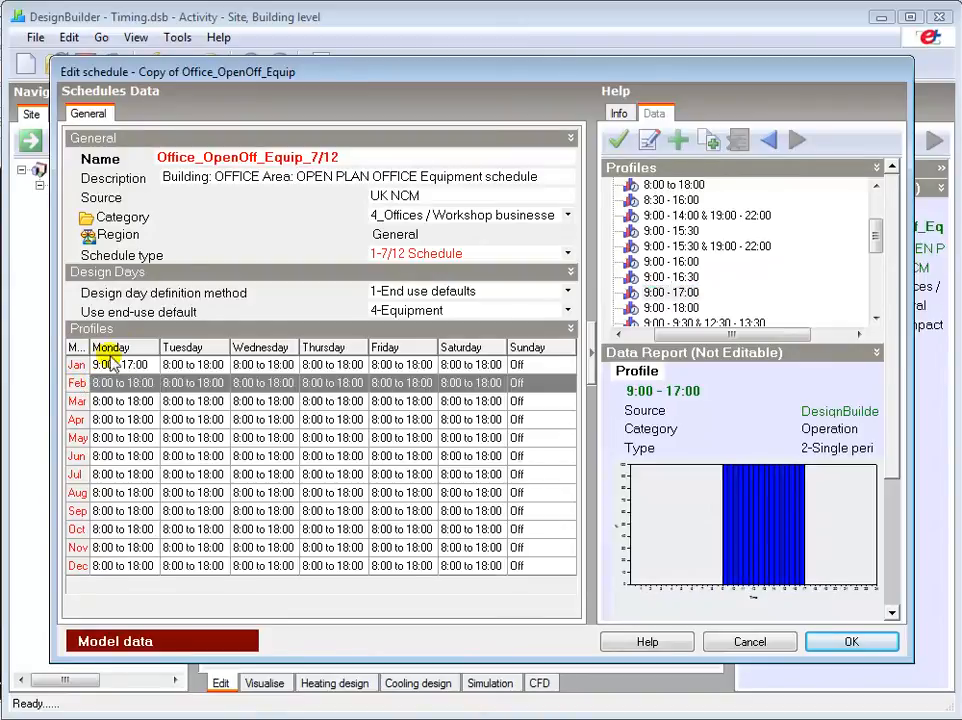
pyautogui.click(181, 349)
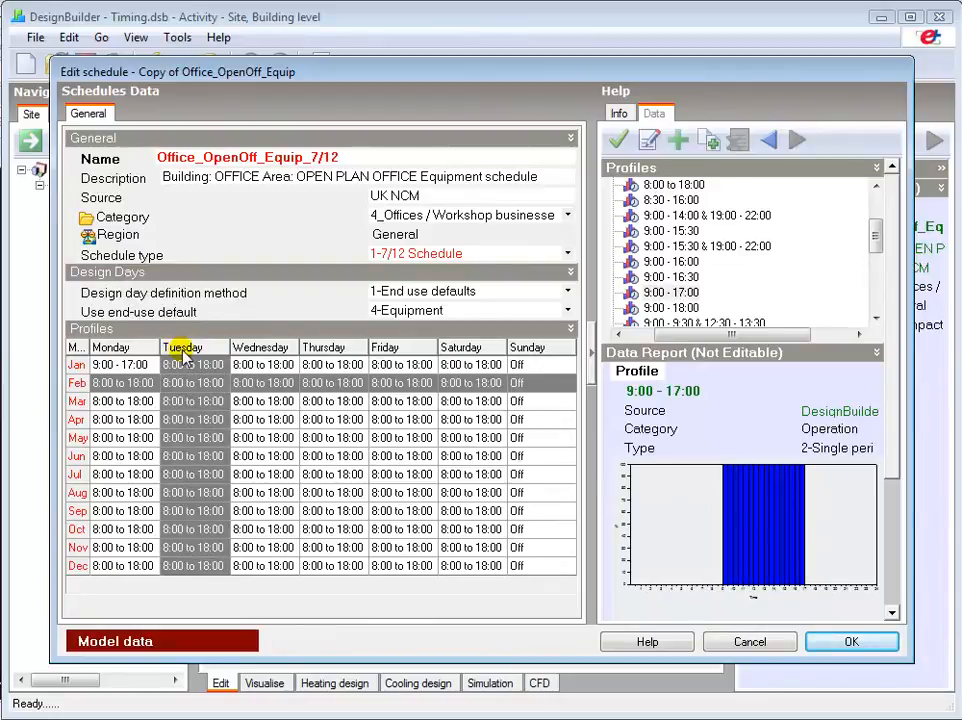
pyautogui.click(298, 296)
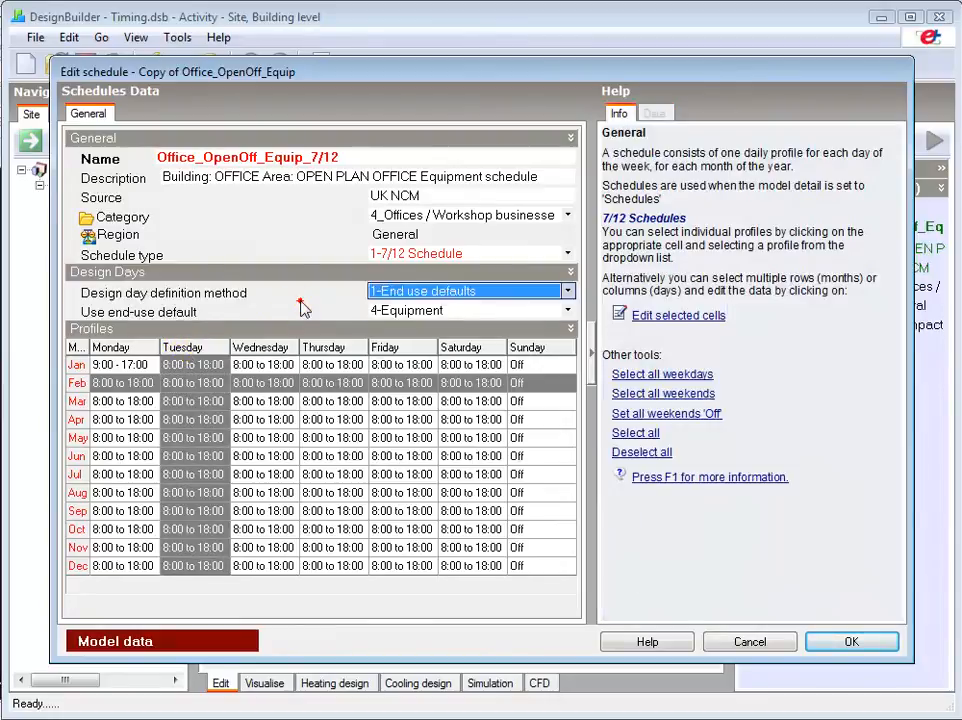
pyautogui.click(624, 456)
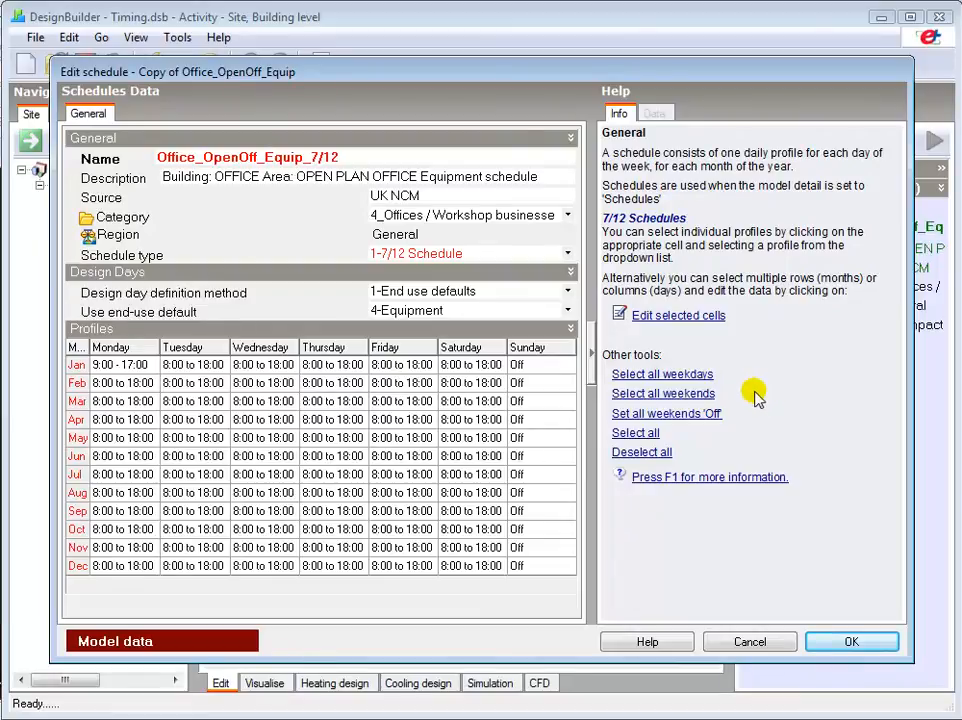
# Set all weekdays in the schedule to the 9:00 - 16:30 profile and all weekends to Off
pyautogui.click(700, 376)
pyautogui.click(702, 376)
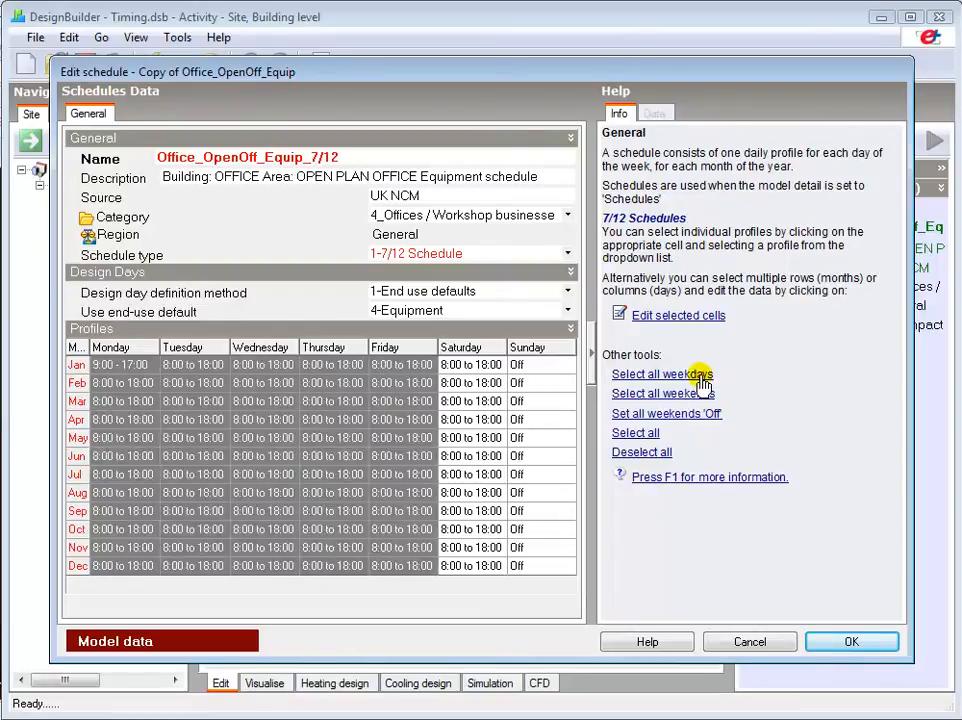
pyautogui.click(677, 316)
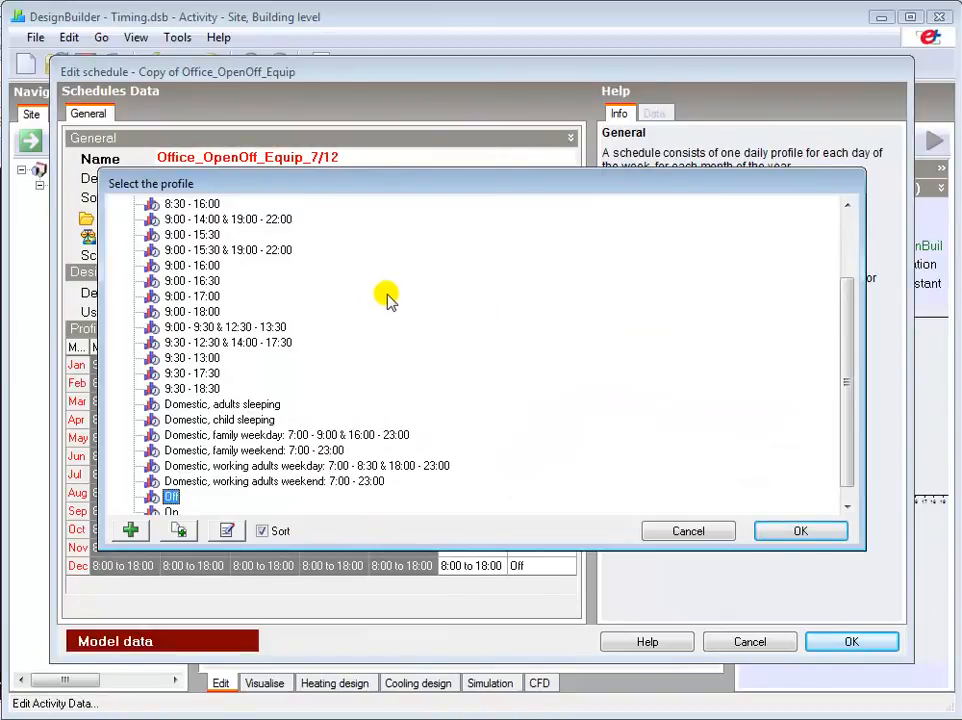
pyautogui.click(195, 281)
pyautogui.click(785, 535)
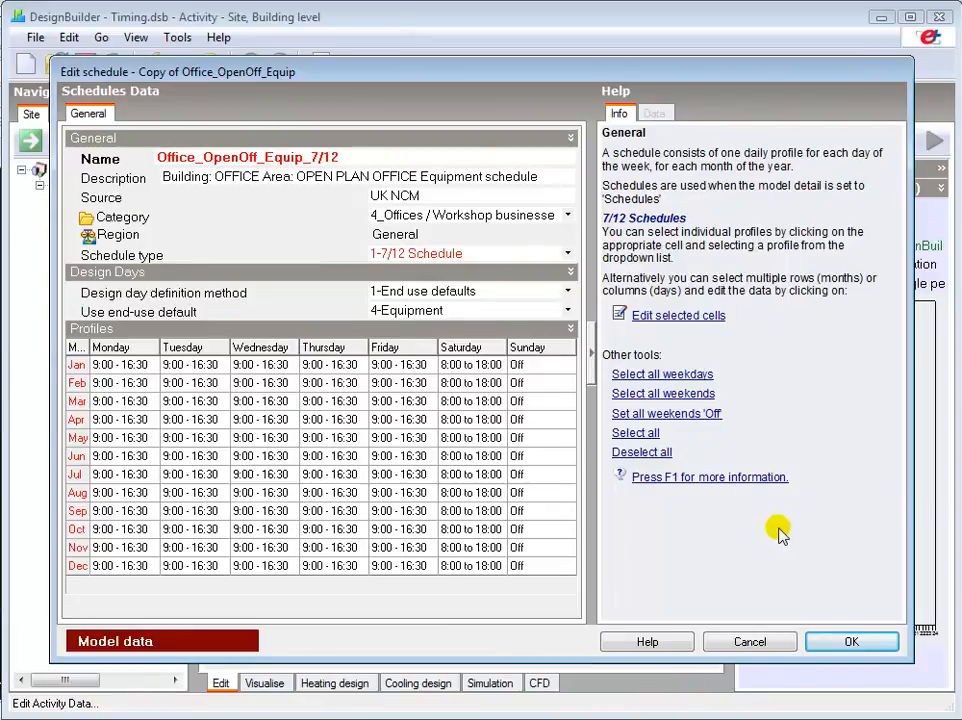
pyautogui.click(685, 396)
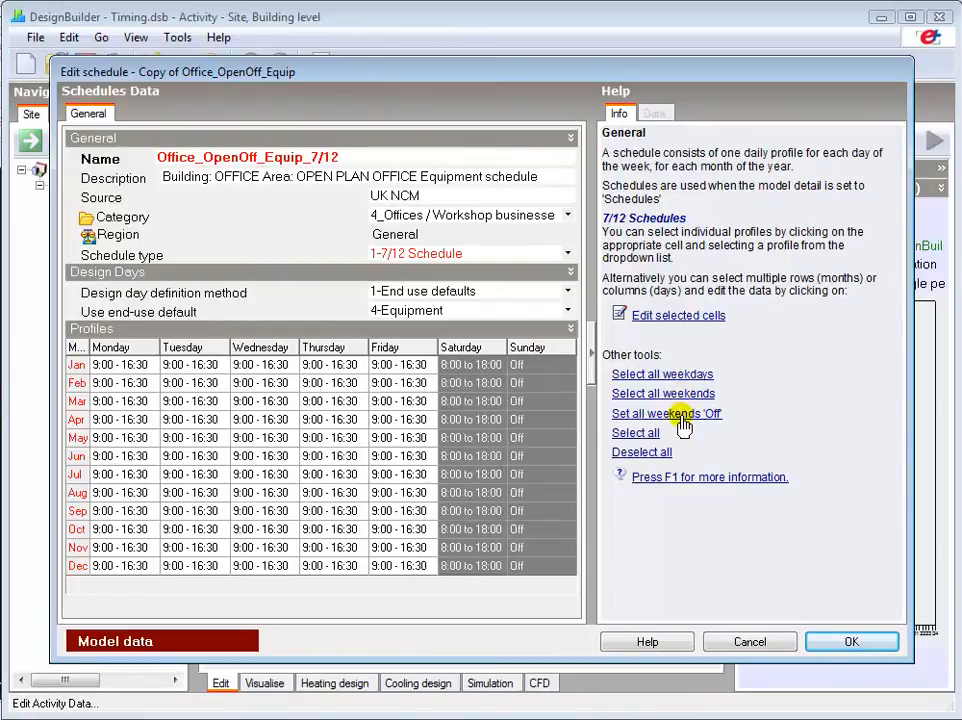
pyautogui.click(676, 414)
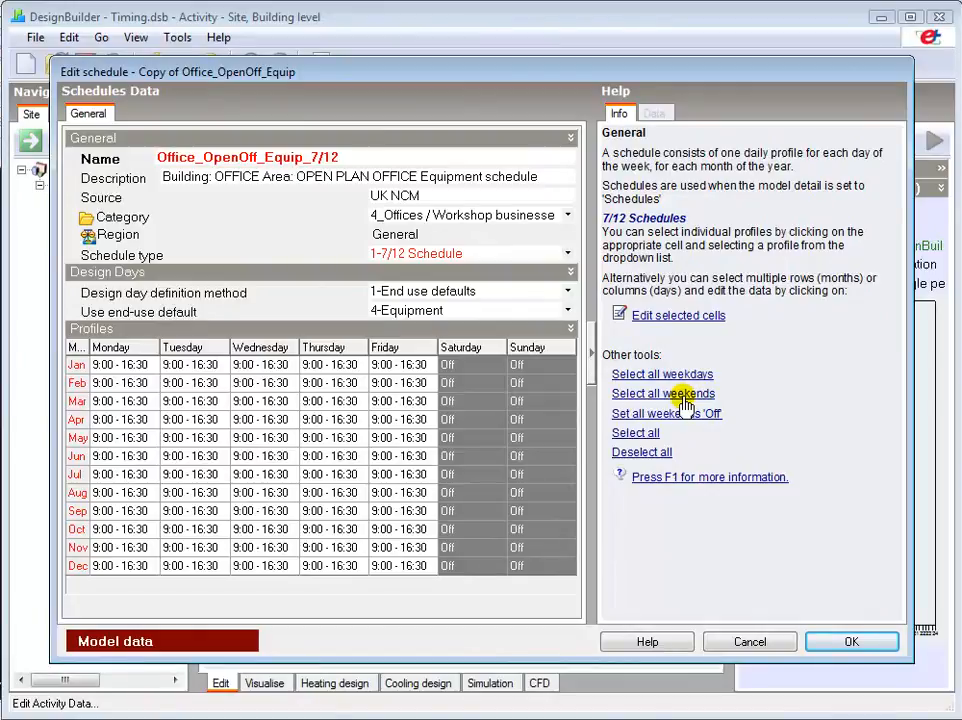
# Copy the 9:00 - 17:00 profile while editing the selected weekend cells, and name the copy Tutorial
pyautogui.click(676, 318)
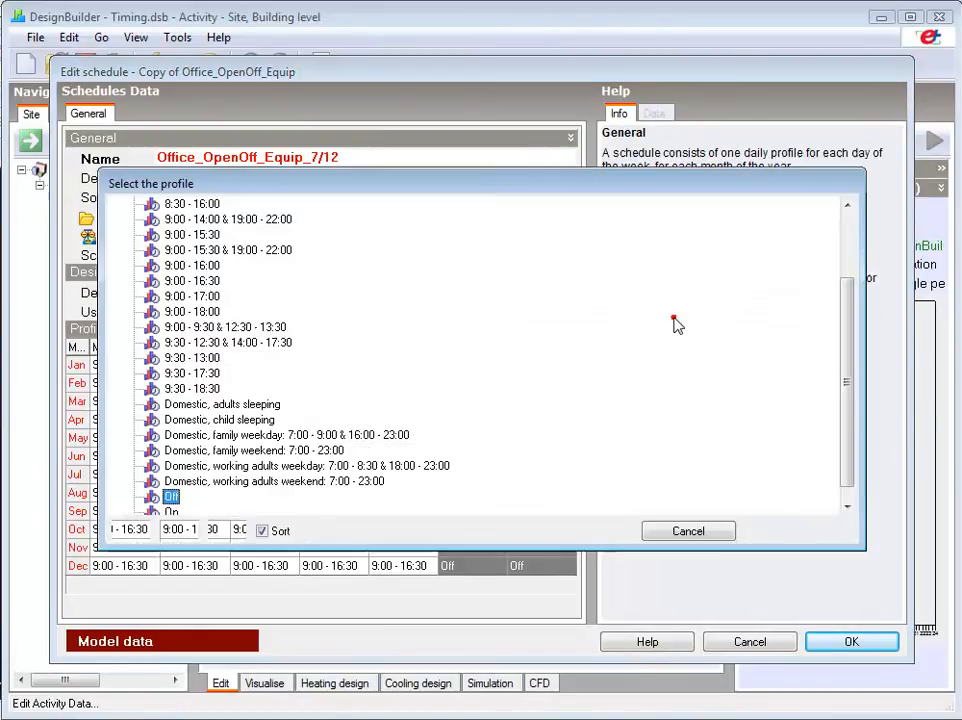
pyautogui.click(195, 296)
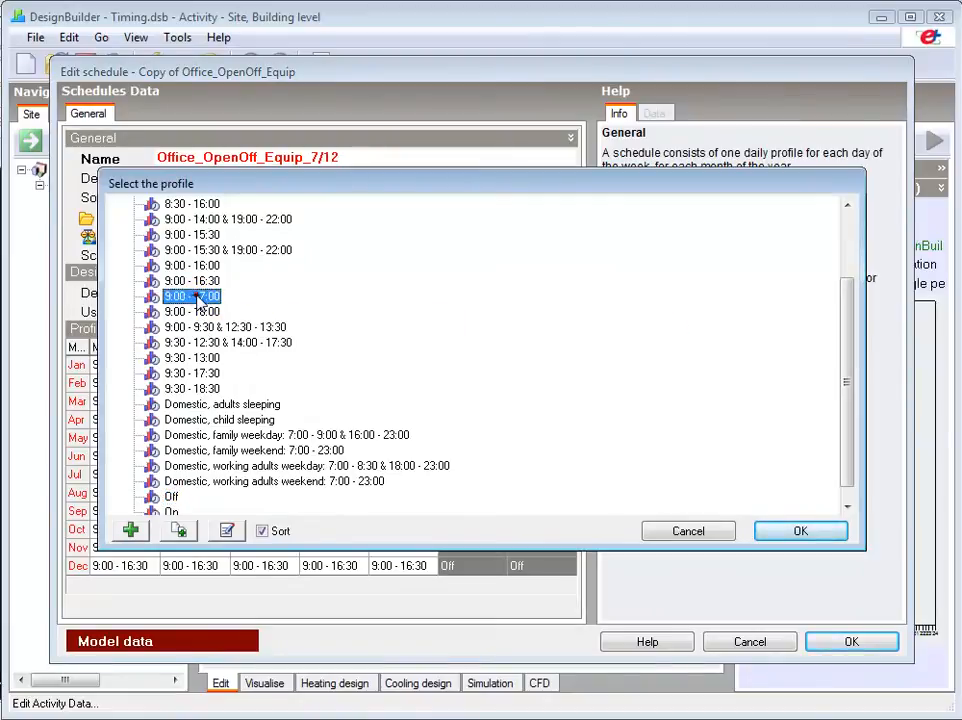
pyautogui.click(180, 532)
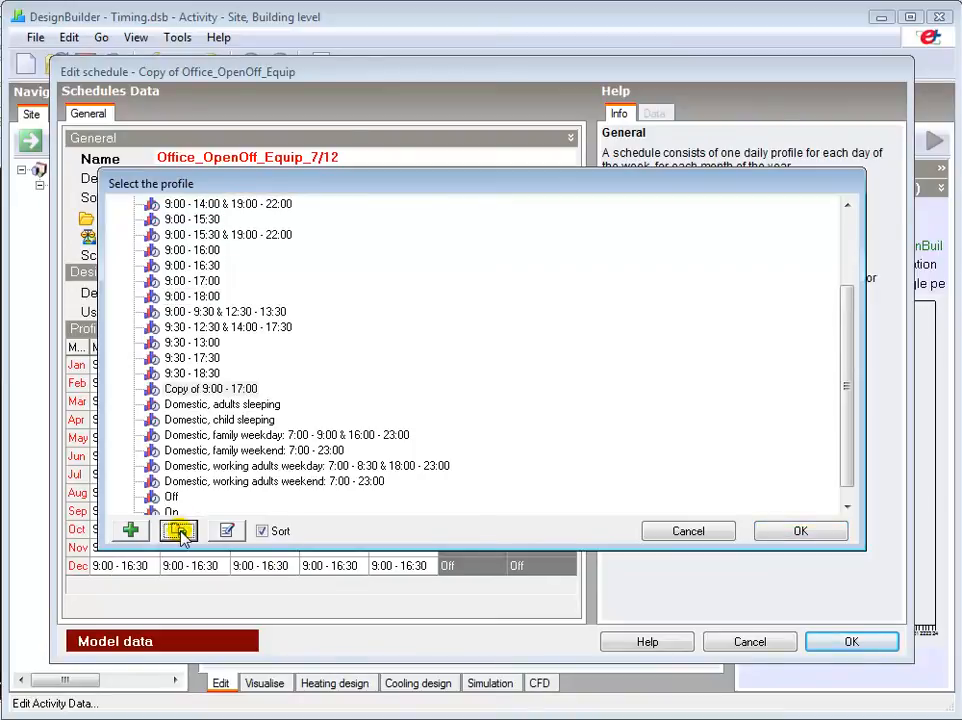
pyautogui.click(226, 532)
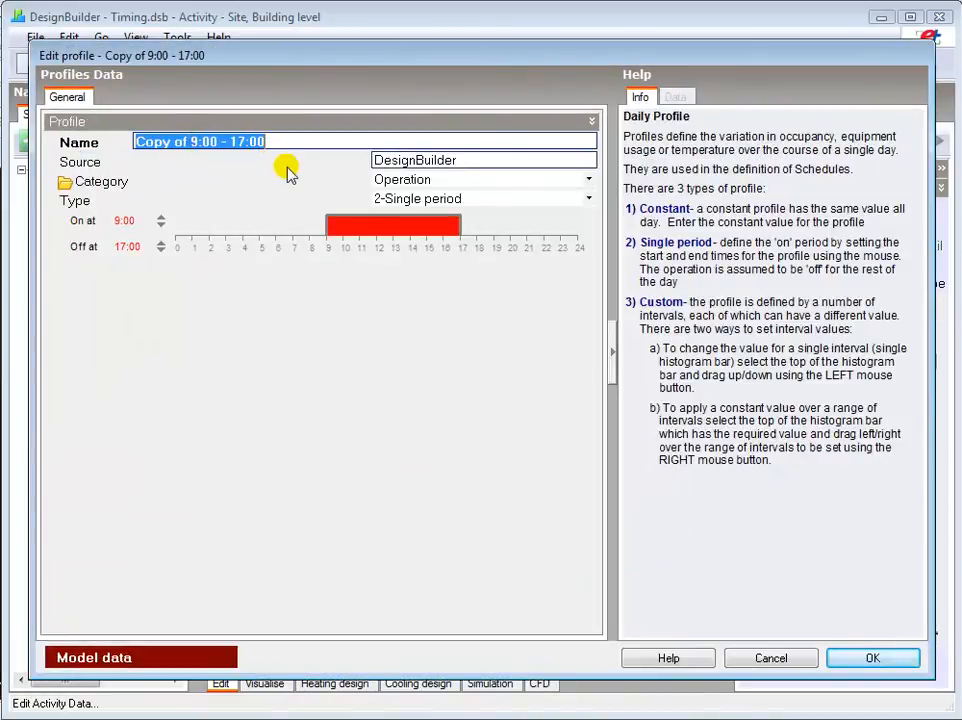
pyautogui.write('Tutorial')
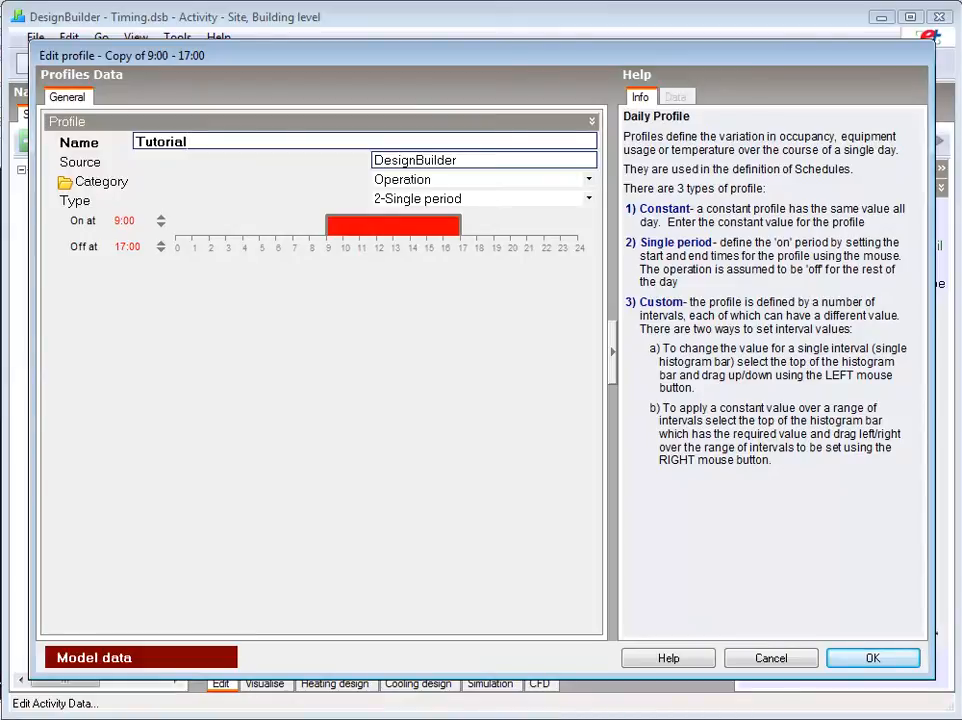
# Set the Tutorial profile's single period to switch on at 8:00 and off at 18:00
pyautogui.moveTo(325, 229); pyautogui.dragTo(305, 224)
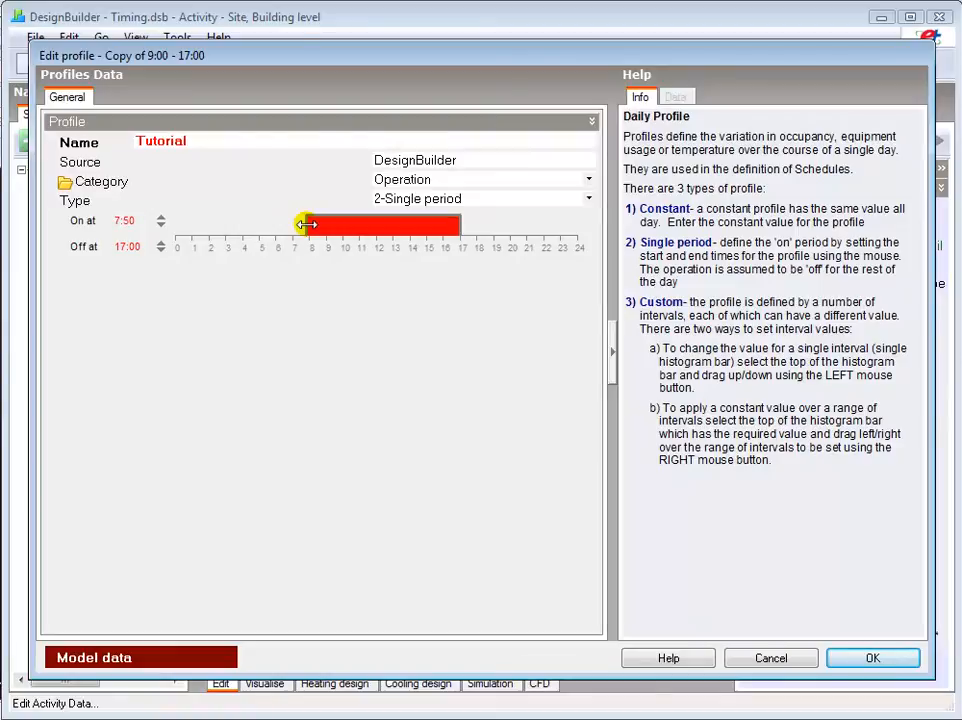
pyautogui.moveTo(306, 224); pyautogui.dragTo(308, 224)
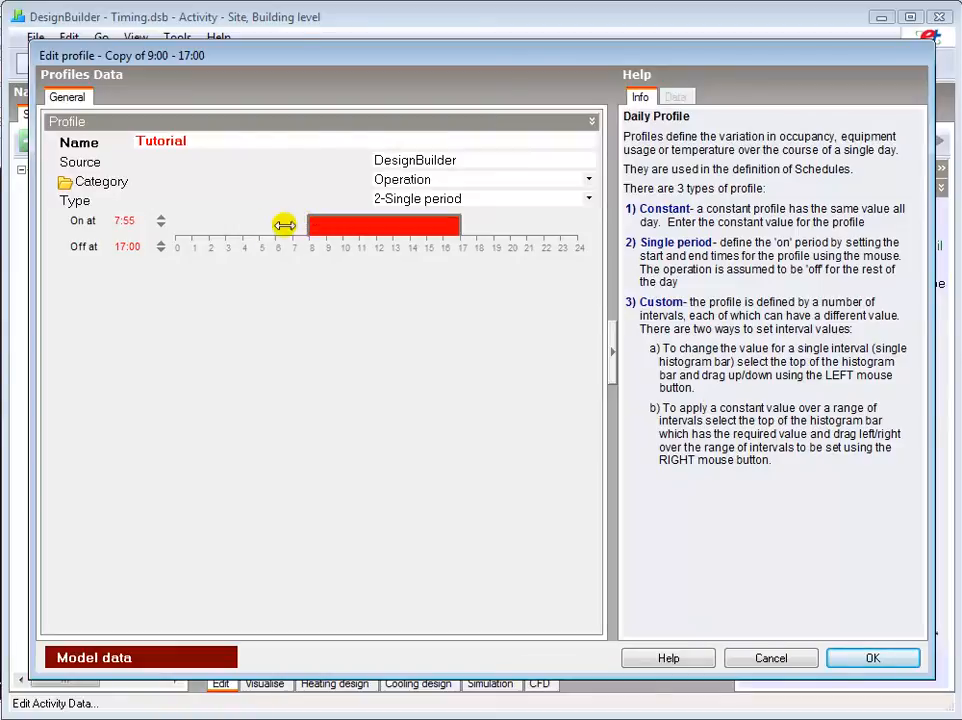
pyautogui.click(161, 219)
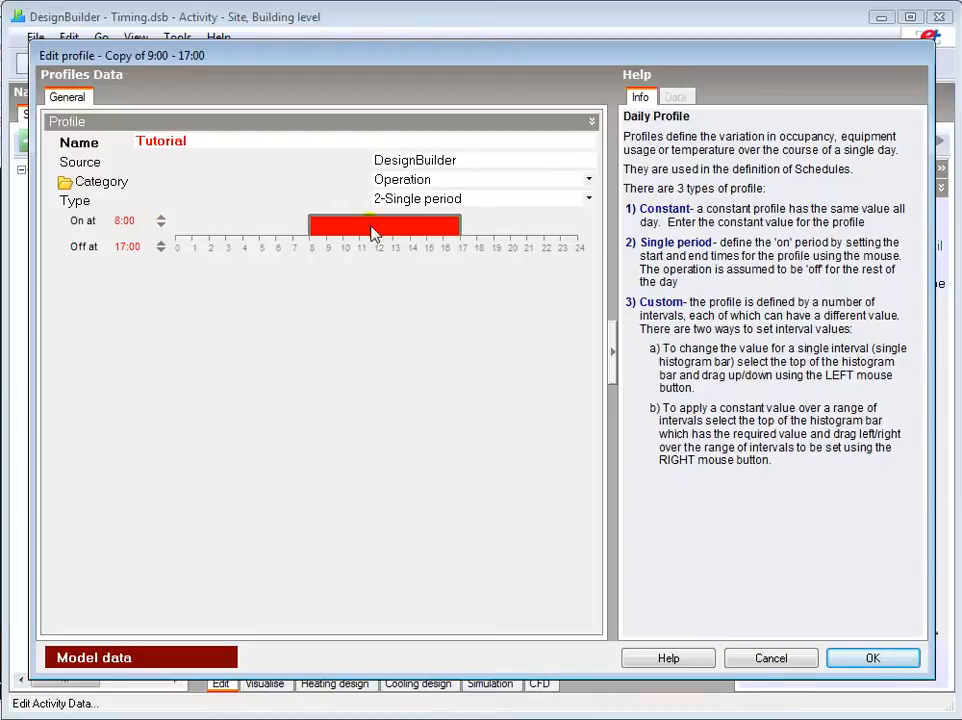
pyautogui.moveTo(459, 228); pyautogui.dragTo(477, 227)
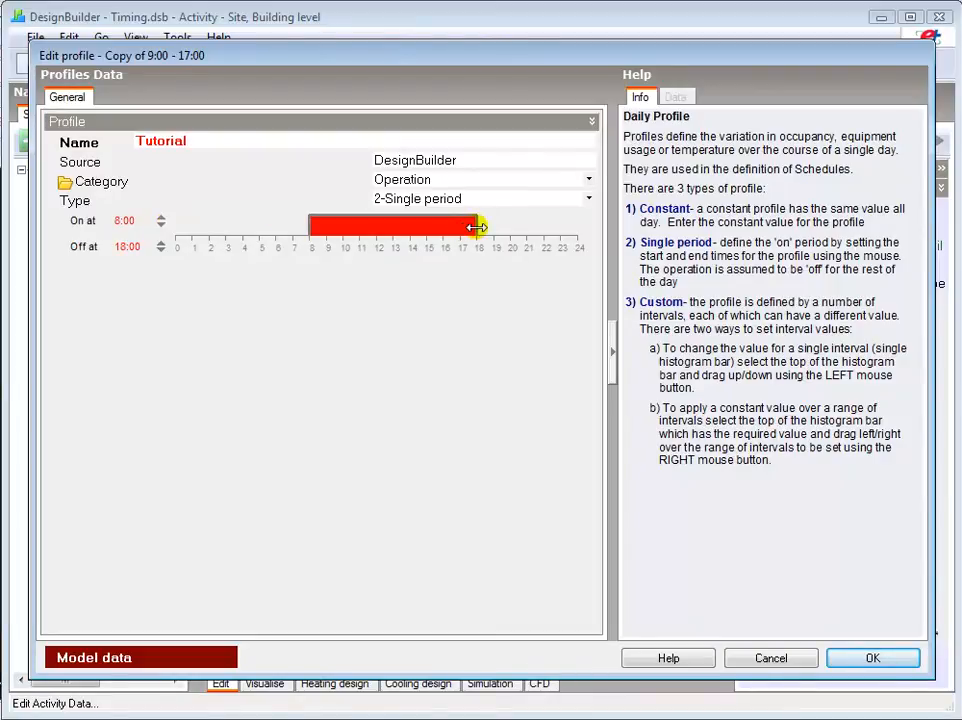
# Try the Constant type for the Tutorial profile, check its value setting, and return the type to Single period
pyautogui.click(588, 198)
pyautogui.click(472, 217)
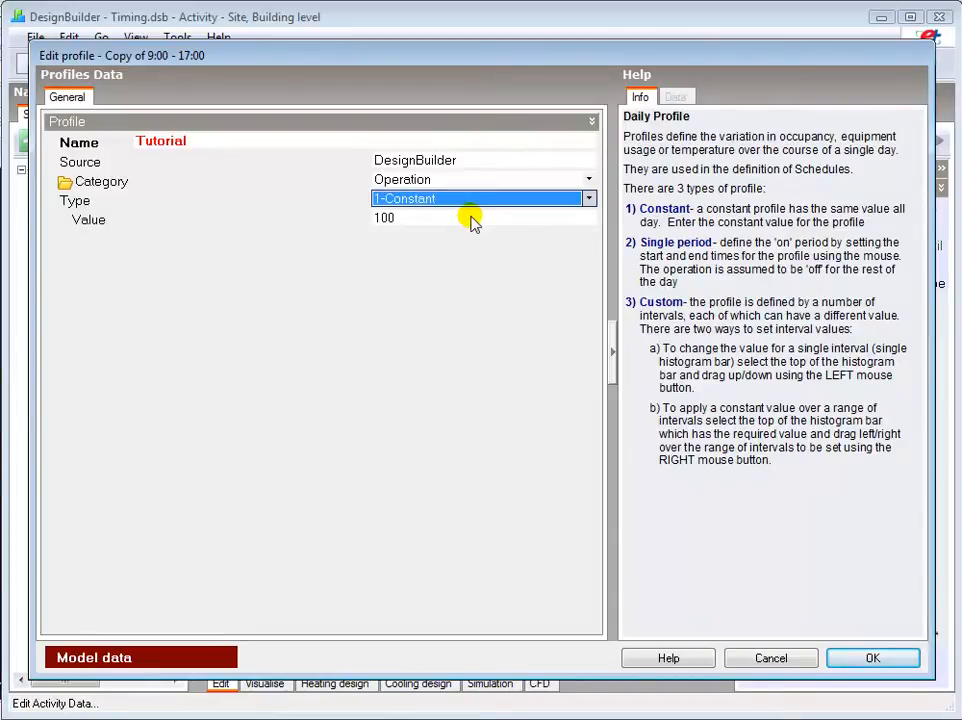
pyautogui.click(440, 216)
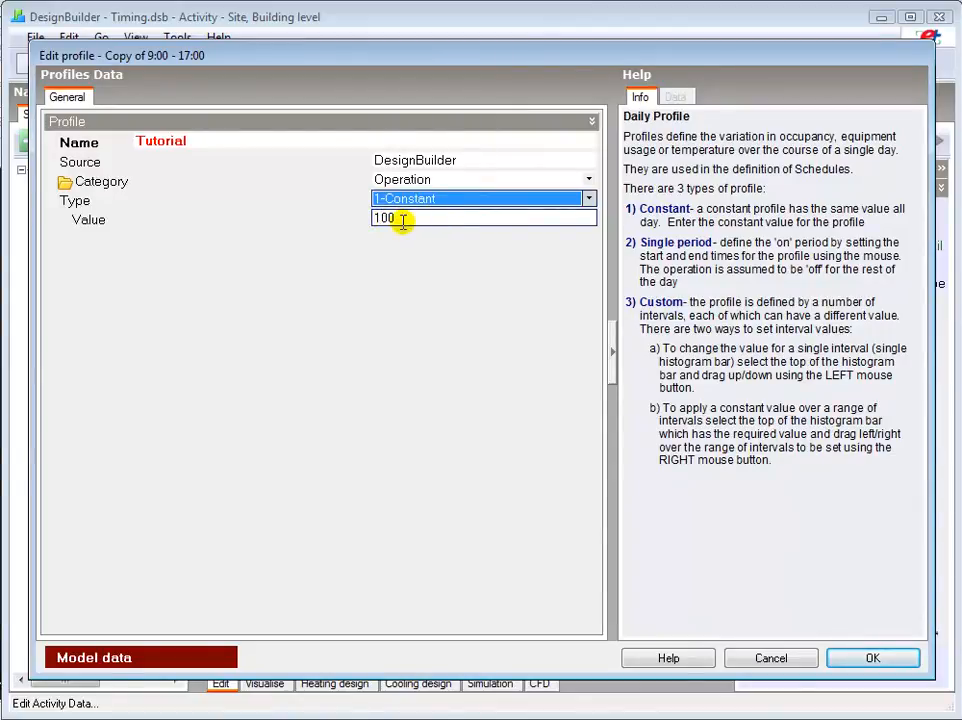
pyautogui.click(392, 218)
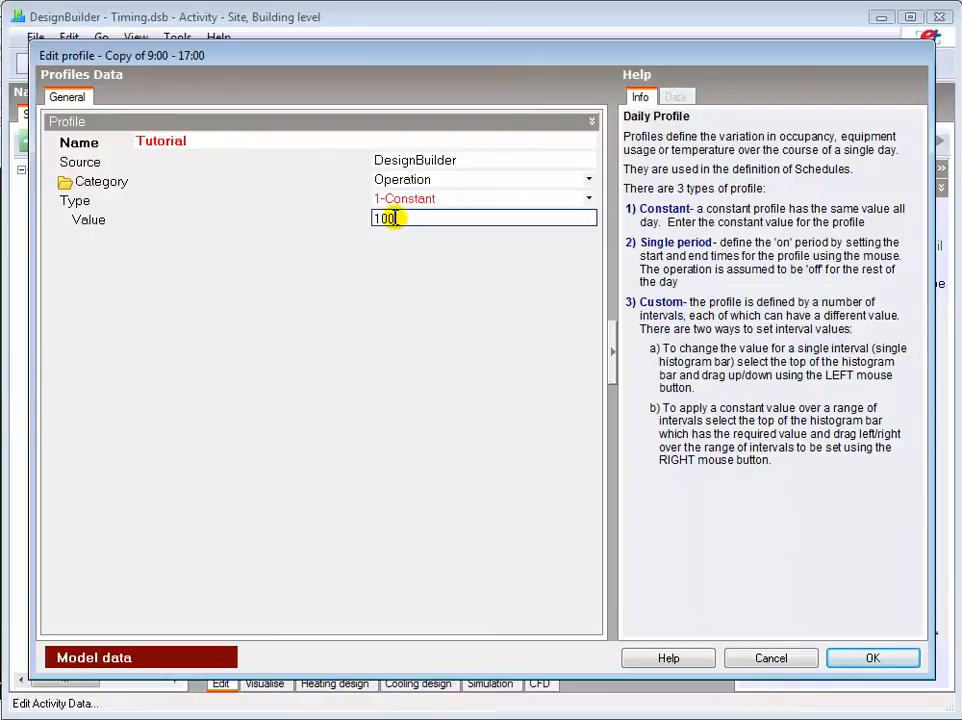
pyautogui.click(416, 200)
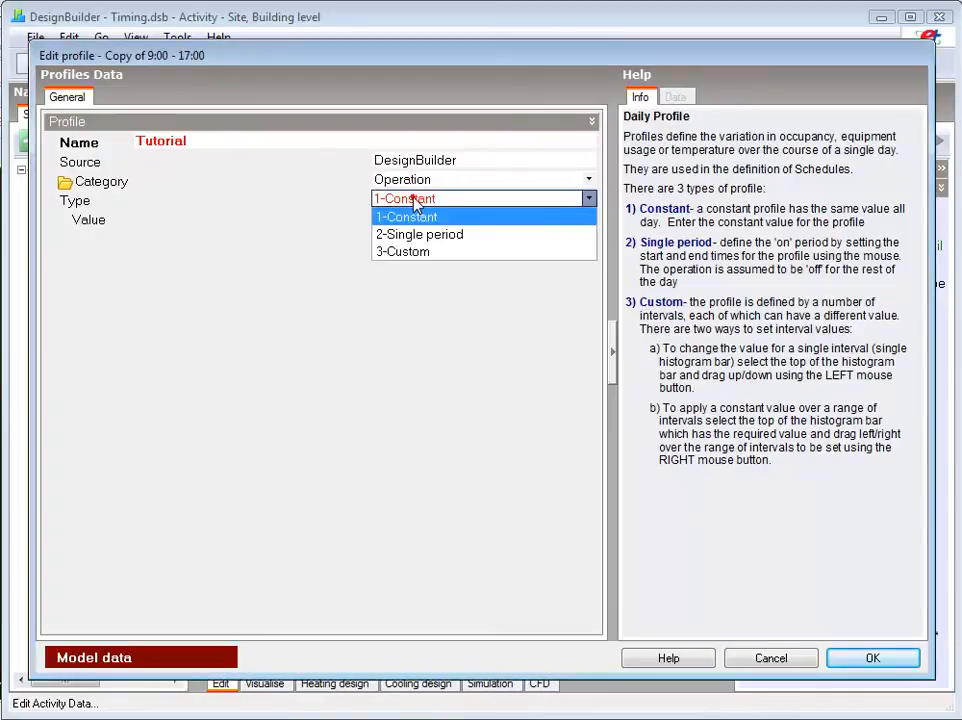
pyautogui.click(420, 234)
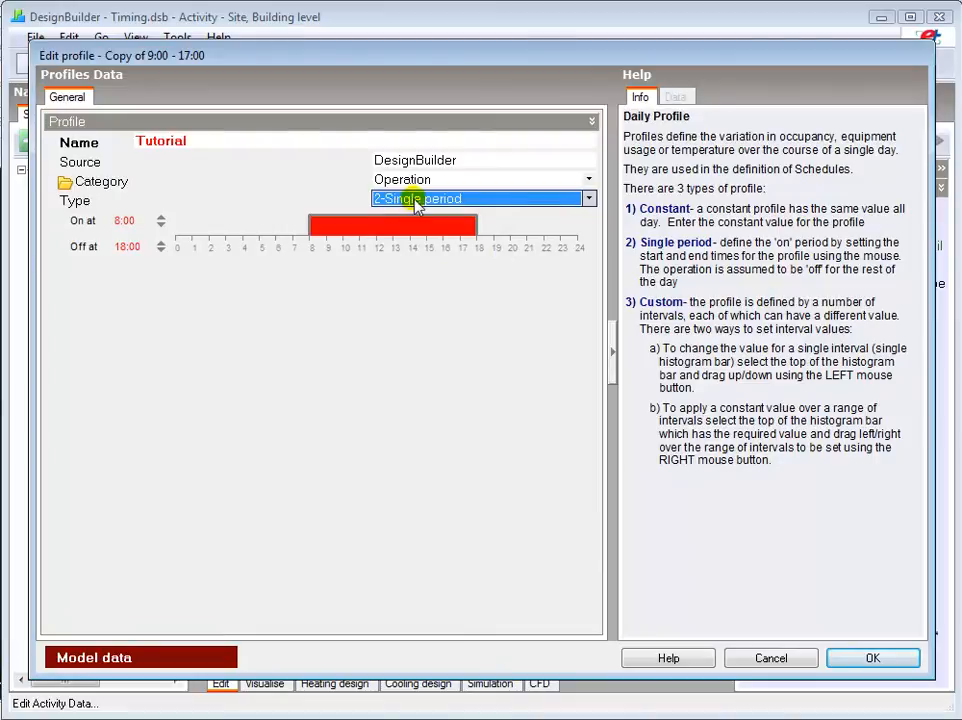
# Change the Tutorial profile's type to 3-Custom and keep 2 intervals per hour
pyautogui.click(416, 200)
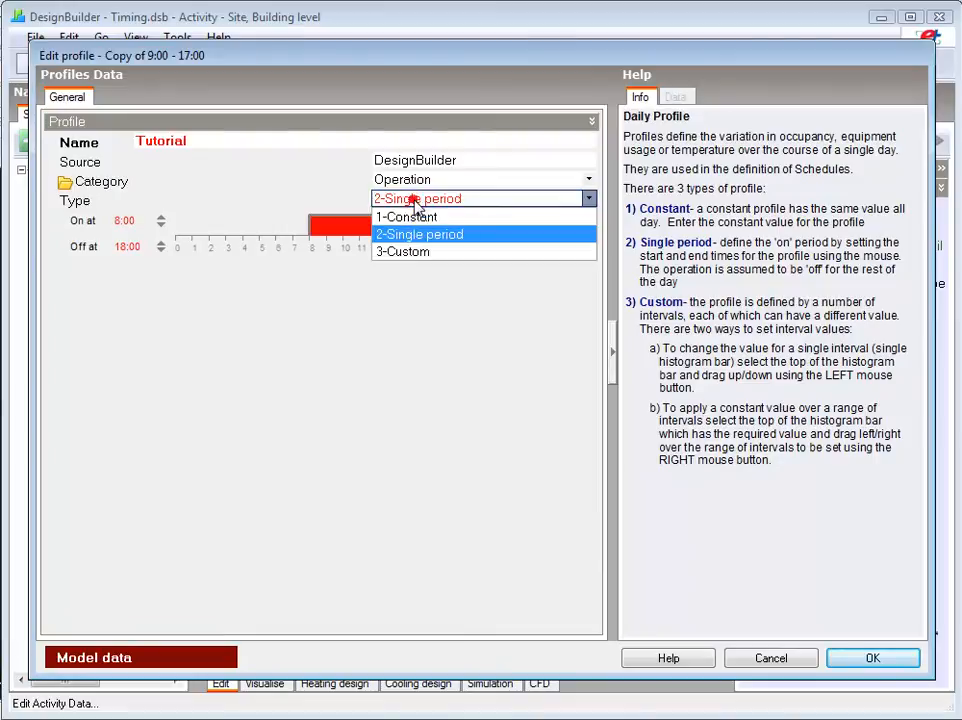
pyautogui.click(407, 252)
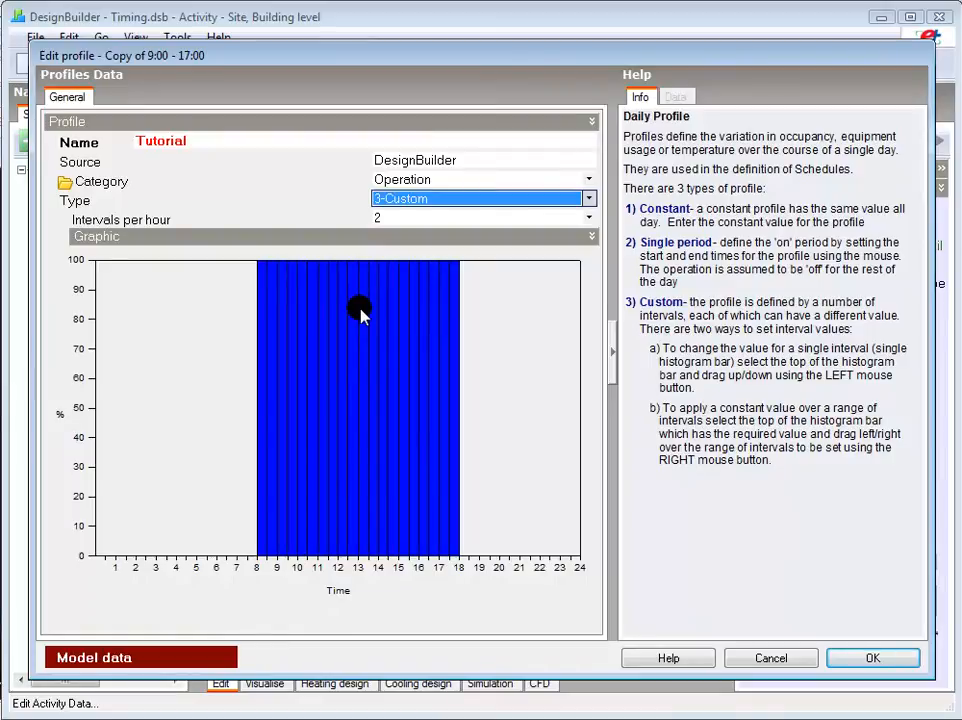
pyautogui.click(589, 218)
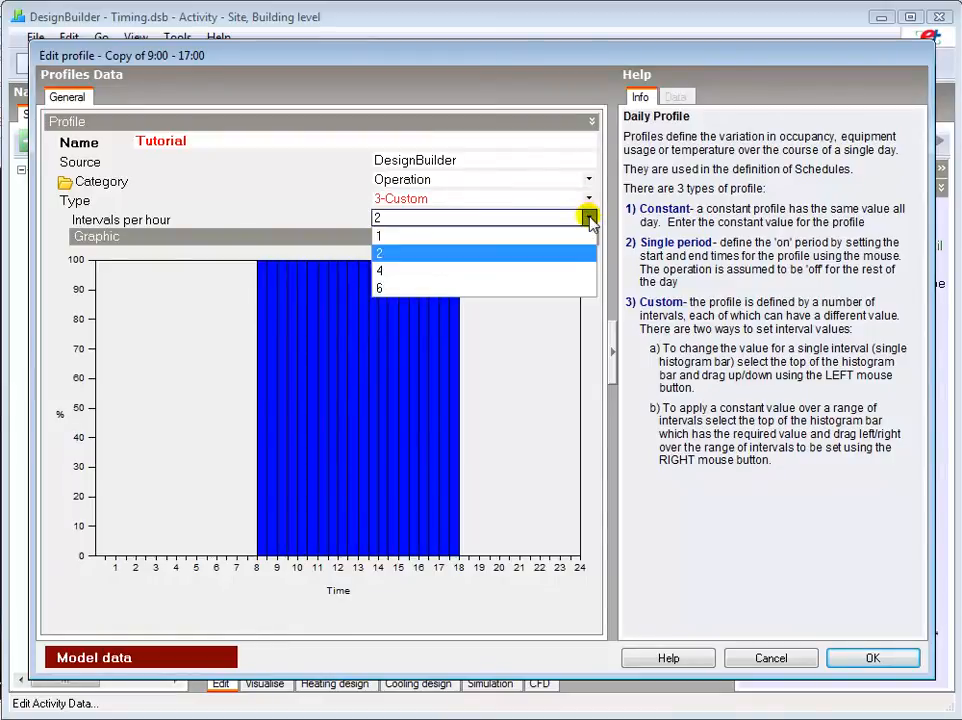
pyautogui.click(486, 253)
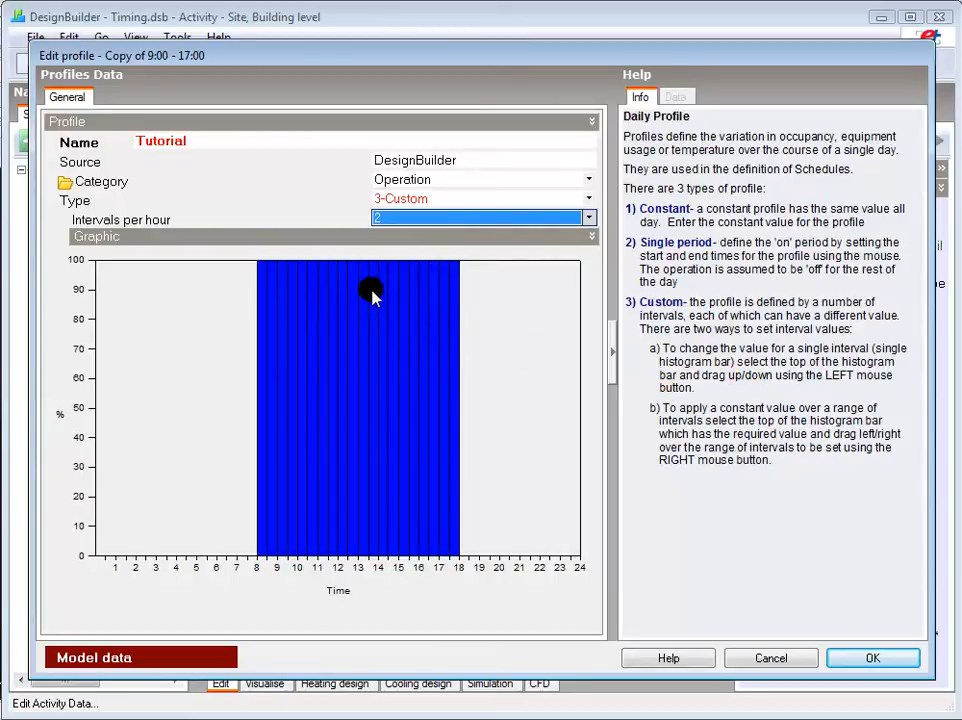
# Extend the Tutorial profile's 100% operation by one half-hour interval at each end, covering 7:30 to 18:30
pyautogui.click(262, 259)
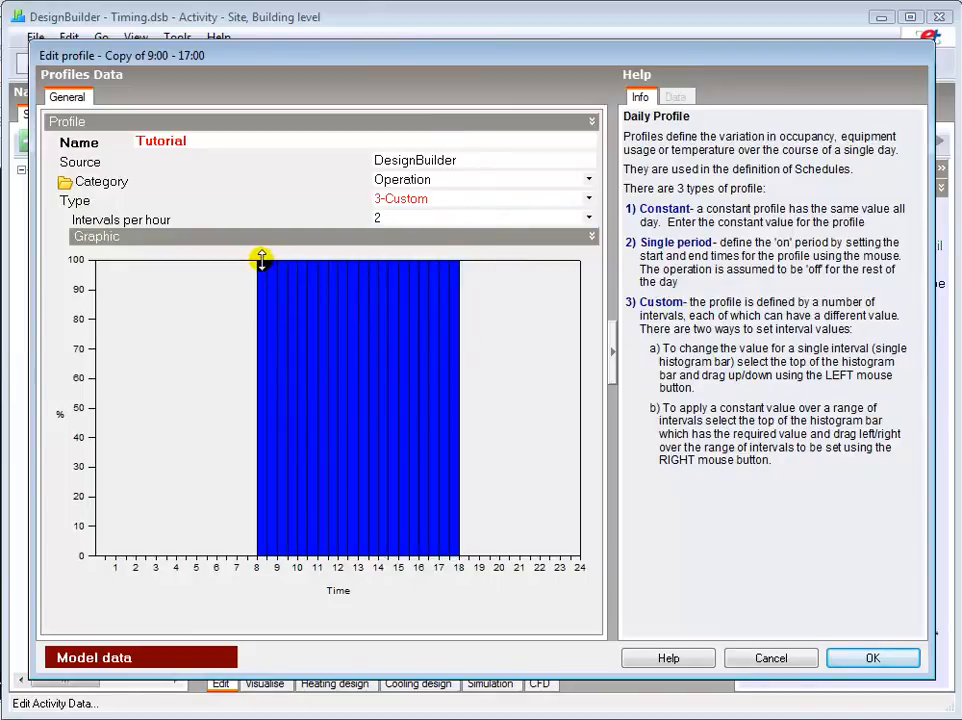
pyautogui.moveTo(261, 259); pyautogui.dragTo(255, 263, button='right')
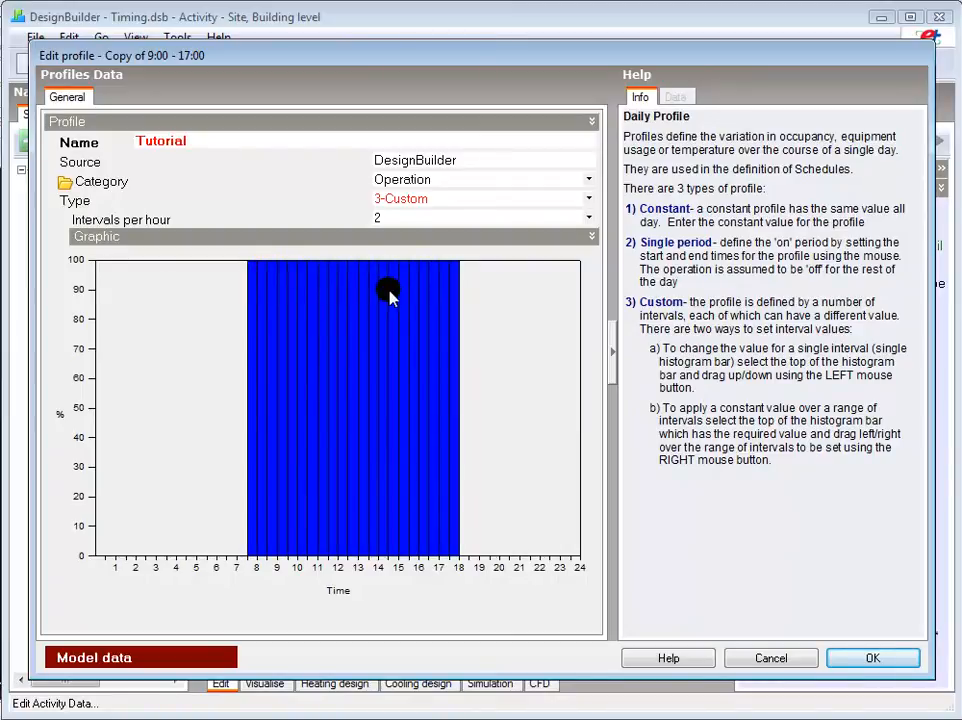
pyautogui.moveTo(457, 262)
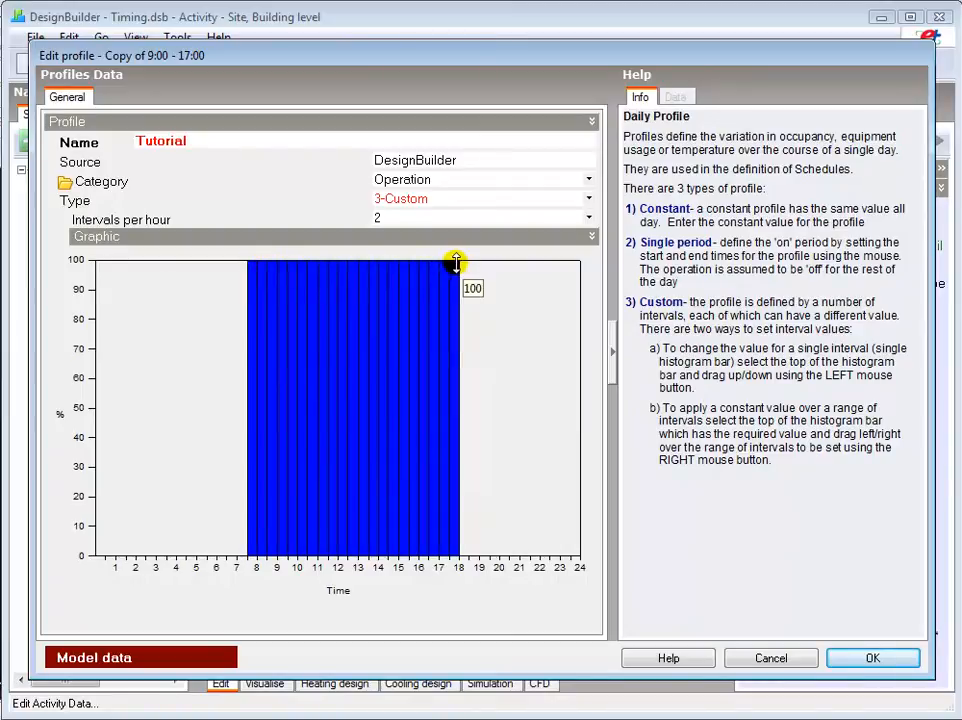
pyautogui.moveTo(456, 261); pyautogui.dragTo(463, 263, button='right')
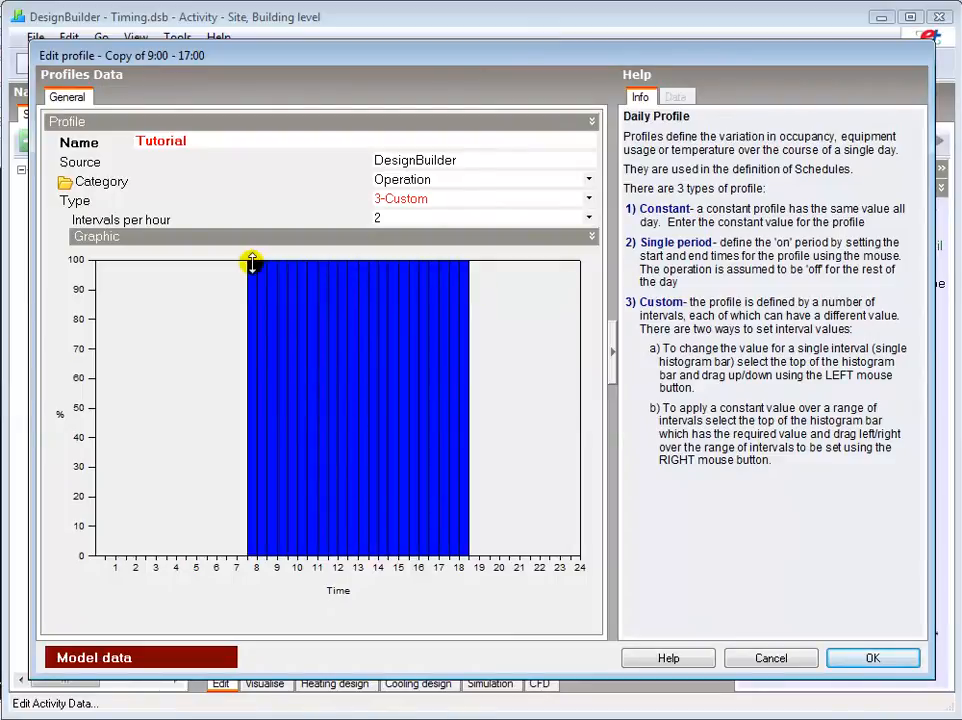
# Reduce the Tutorial profile to 25% from 7:30 to 8:30 and 75% from 8:30 to 9:30, and accept the profile
pyautogui.moveTo(252, 261); pyautogui.dragTo(251, 488)
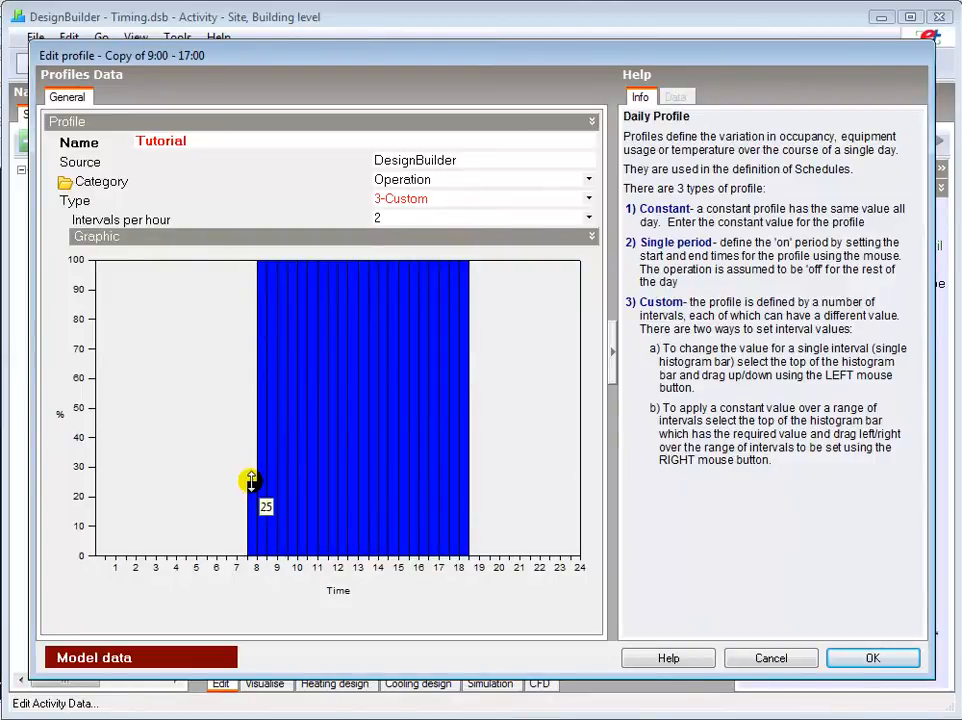
pyautogui.moveTo(256, 481); pyautogui.dragTo(257, 481, button='right')
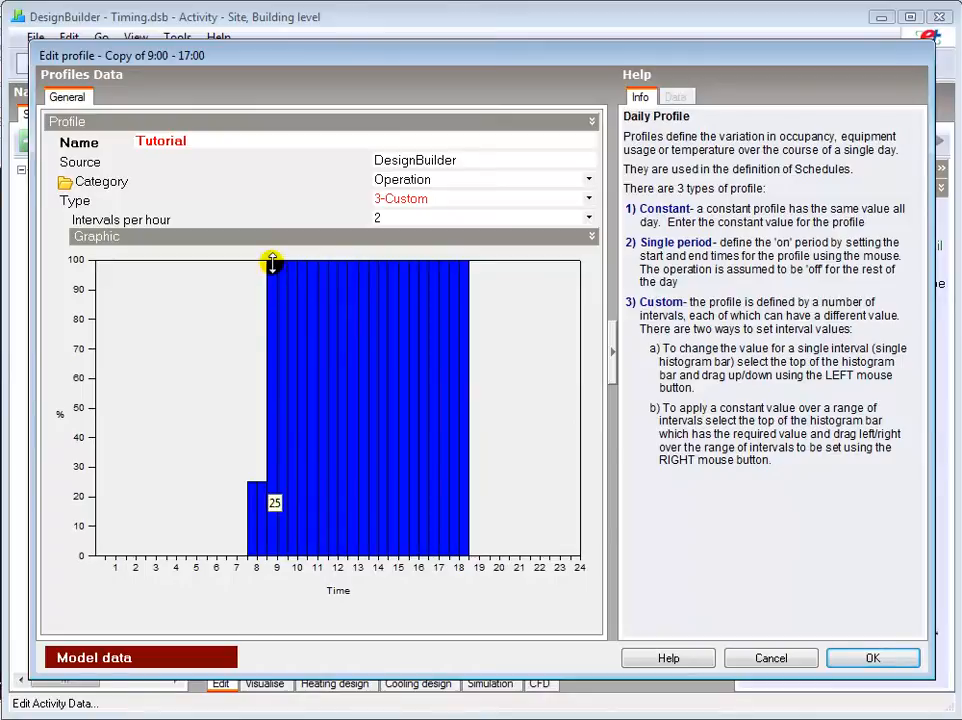
pyautogui.moveTo(270, 262); pyautogui.dragTo(271, 335)
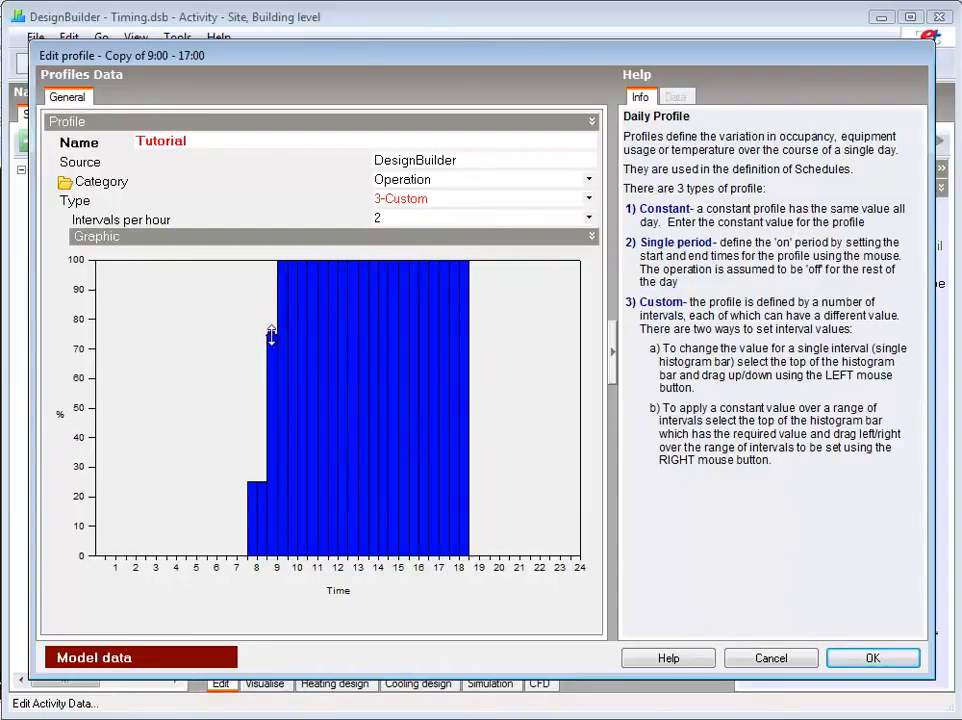
pyautogui.moveTo(271, 335); pyautogui.dragTo(277, 333, button='right')
pyautogui.moveTo(280, 335)
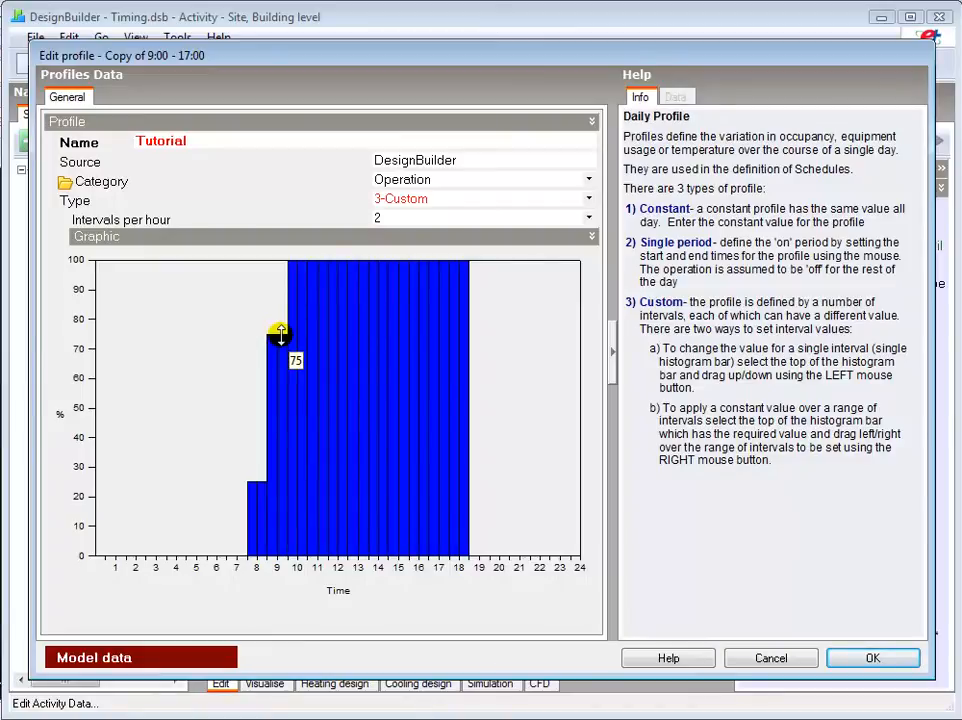
pyautogui.click(872, 662)
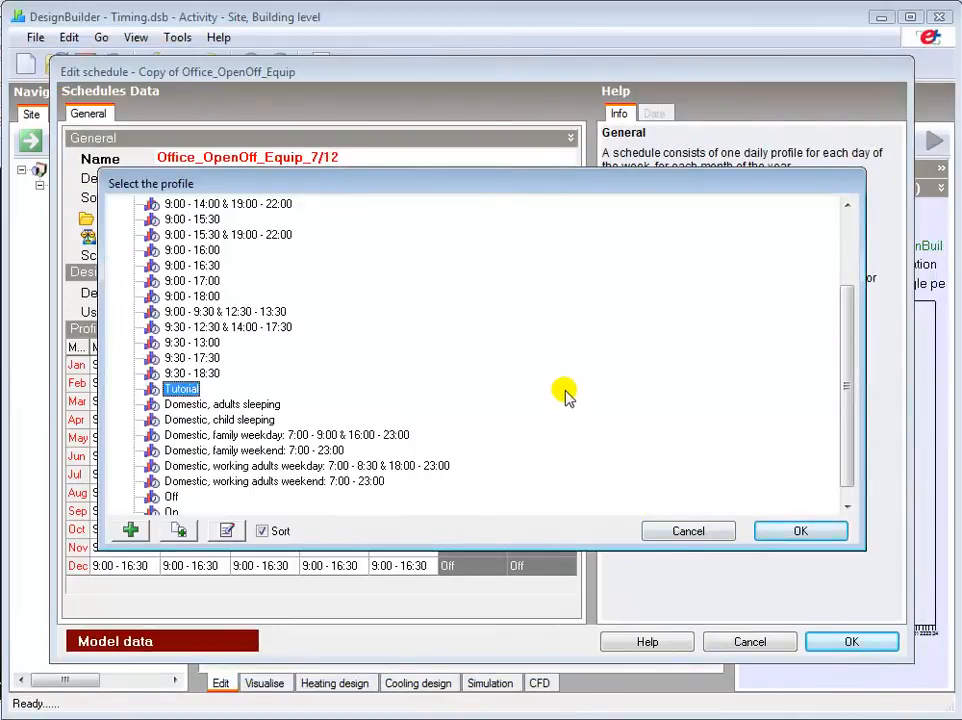
# Leave the weekend cells' profile selection without a change and assign the Tutorial profile to all weekdays of the schedule
pyautogui.click(689, 533)
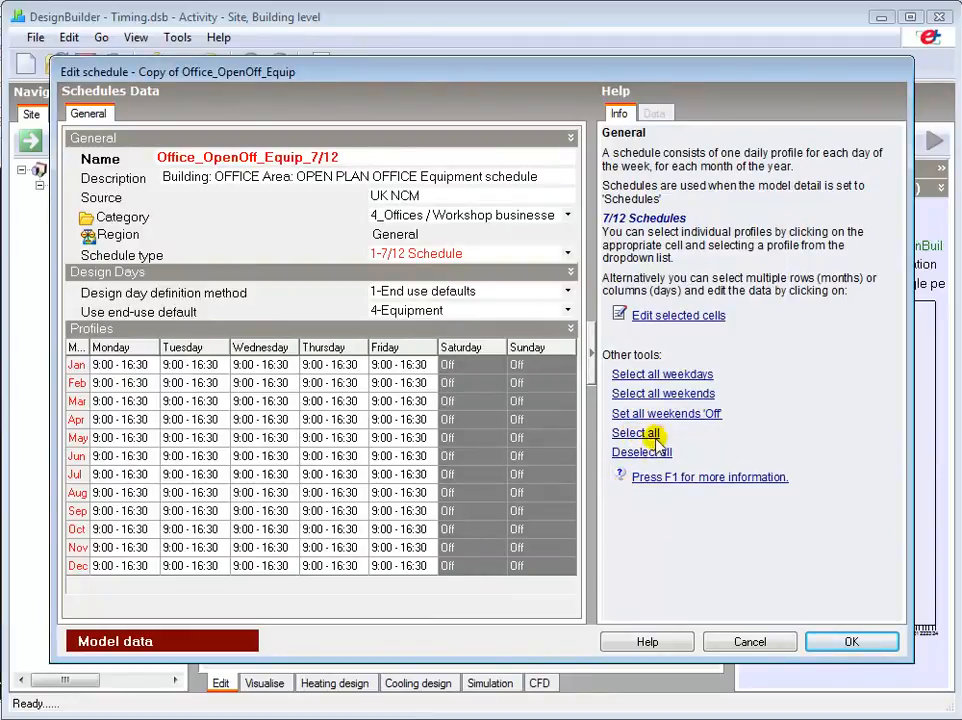
pyautogui.click(648, 455)
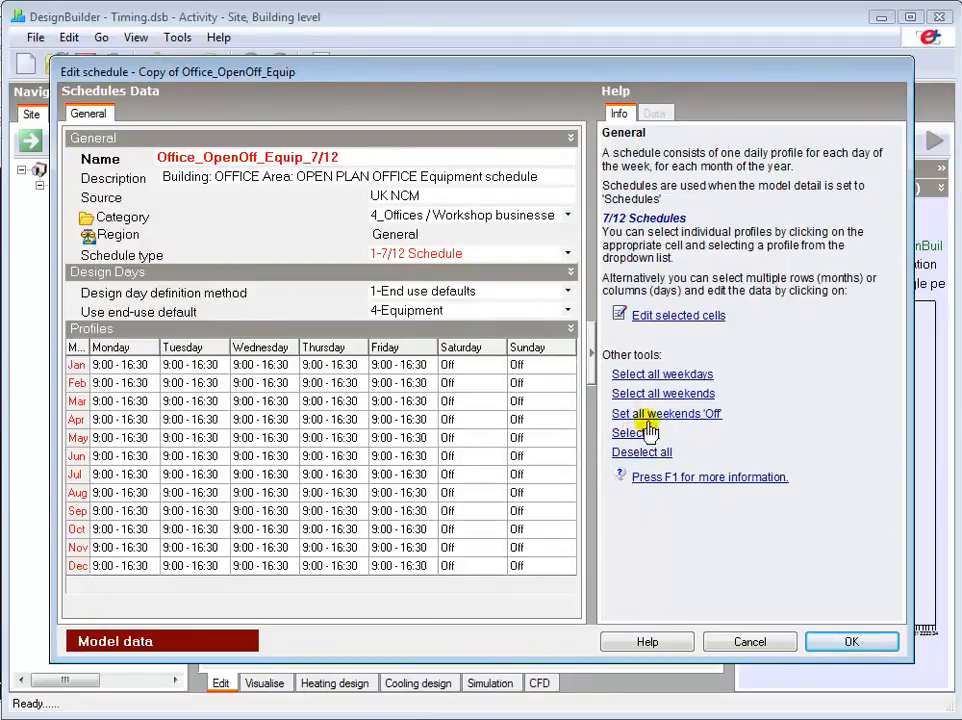
pyautogui.click(650, 378)
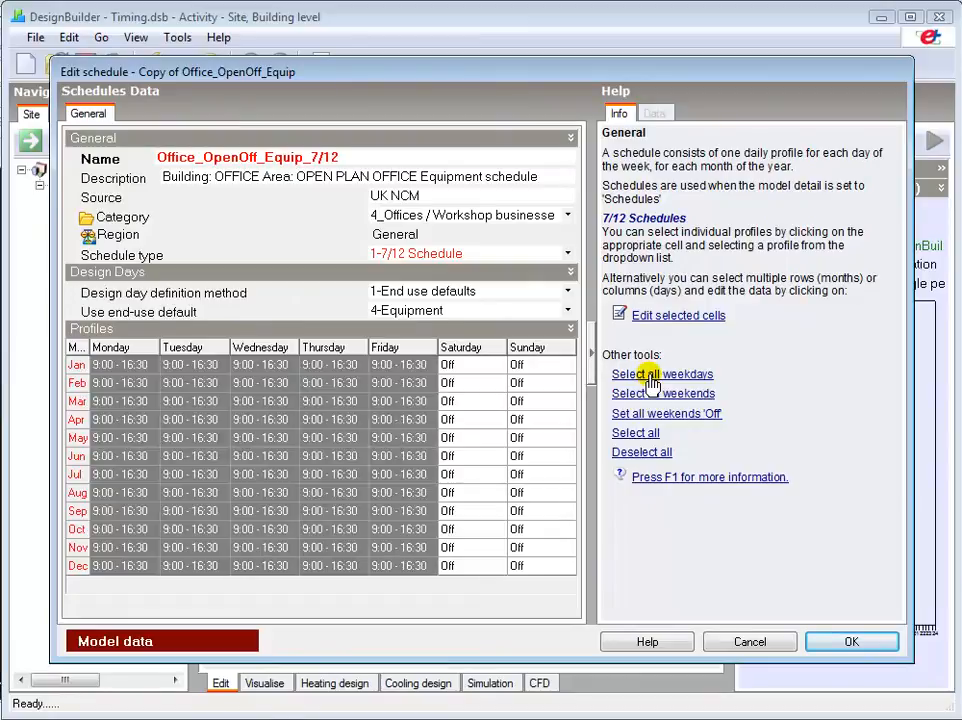
pyautogui.click(661, 318)
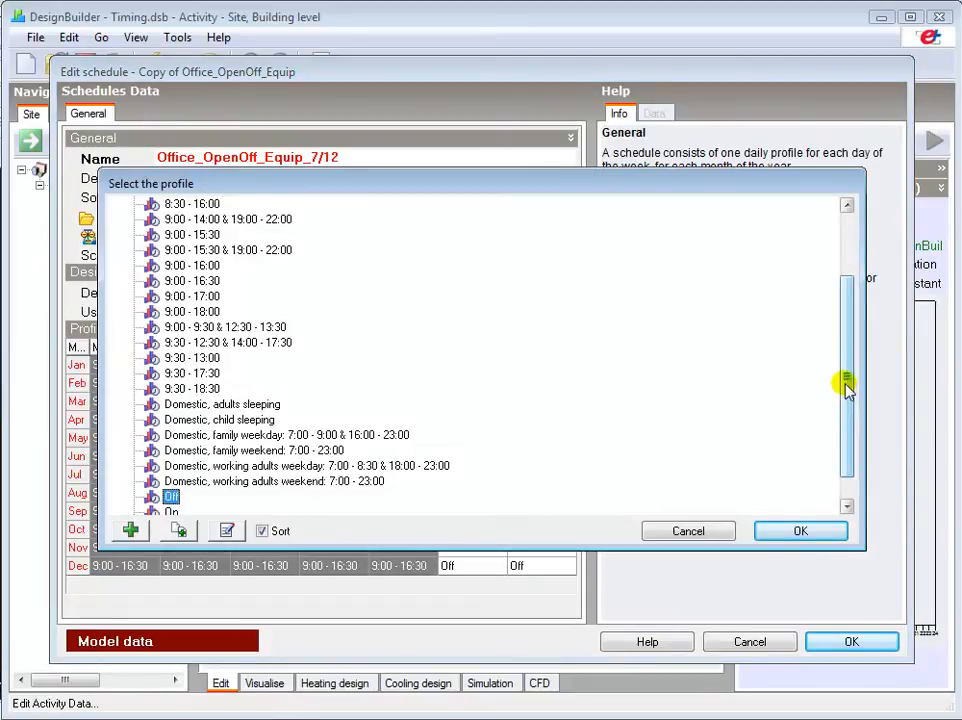
pyautogui.moveTo(848, 388); pyautogui.dragTo(848, 436)
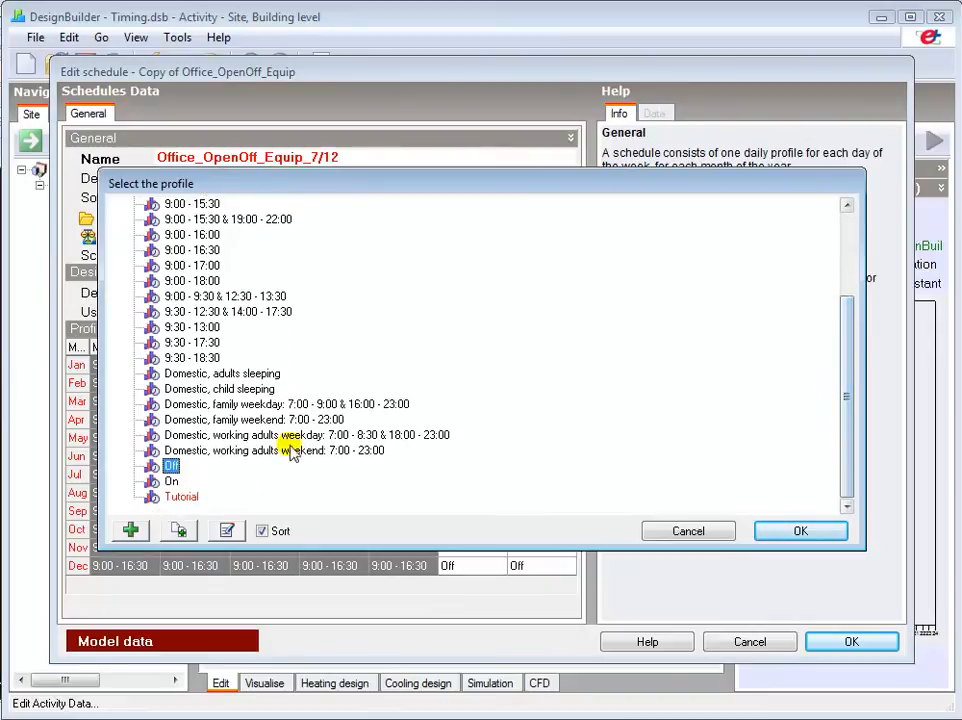
pyautogui.click(182, 500)
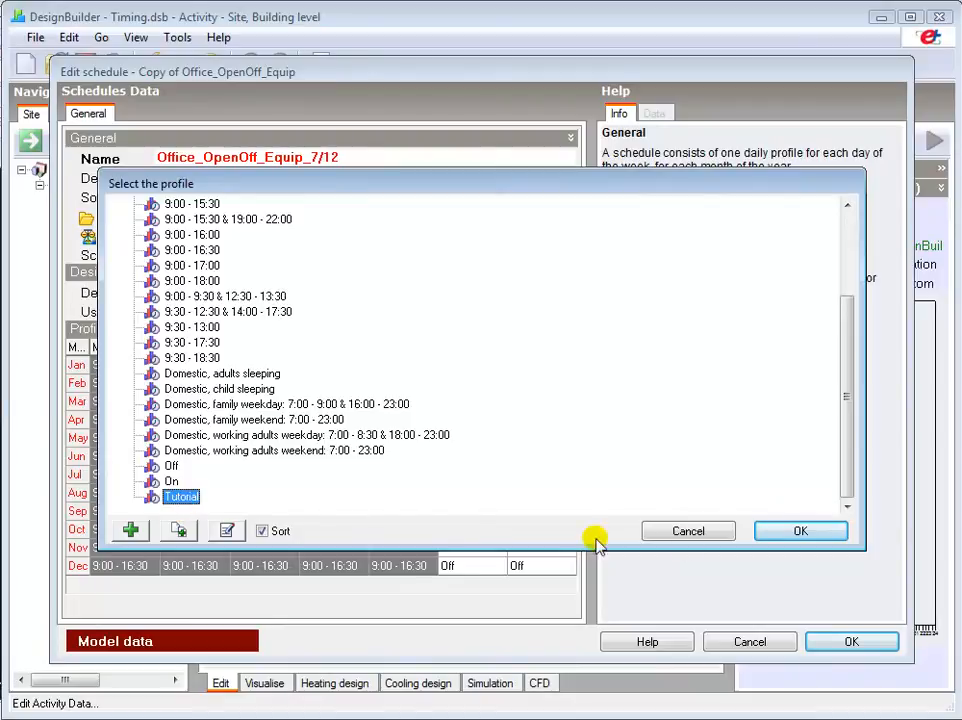
pyautogui.click(800, 532)
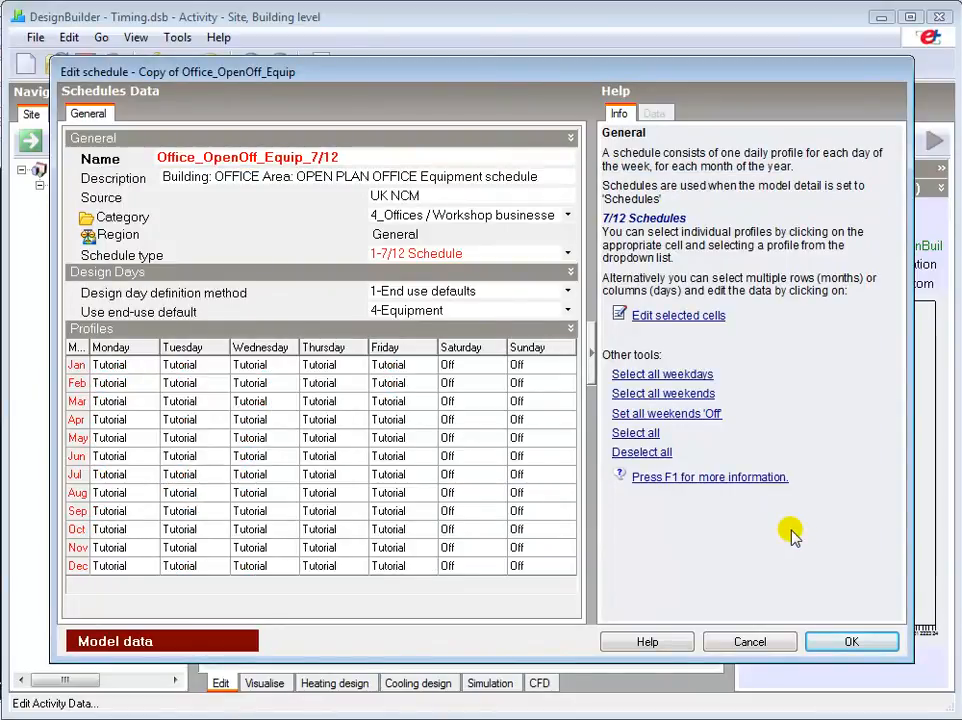
# Accept the edited schedule and apply Office_OpenOff_Equip_7/12 as the Office Equipment schedule
pyautogui.click(852, 643)
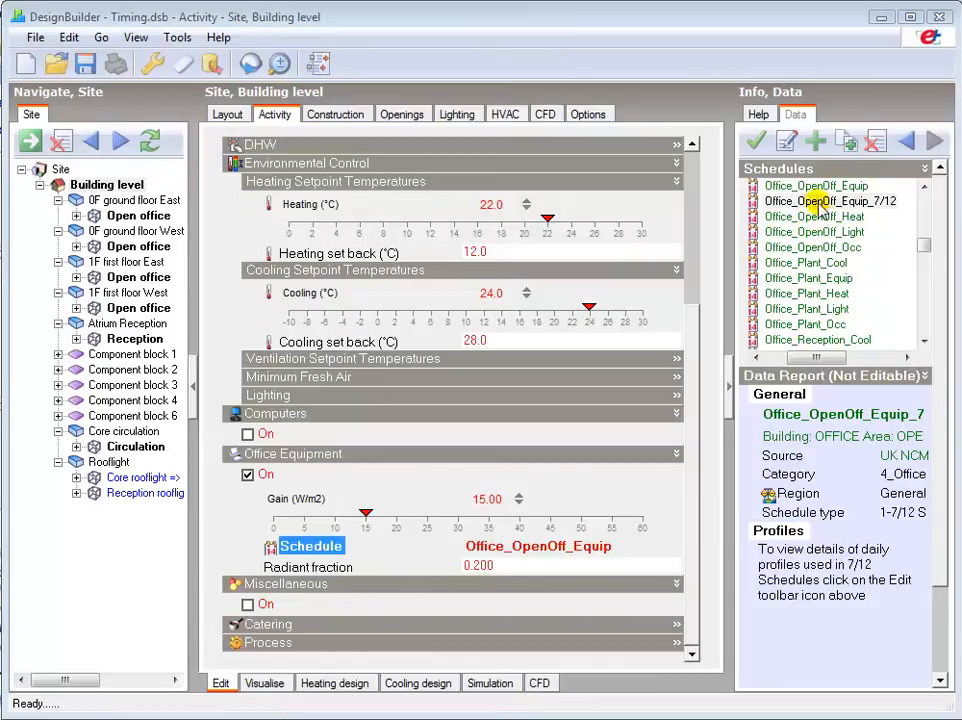
pyautogui.click(786, 203)
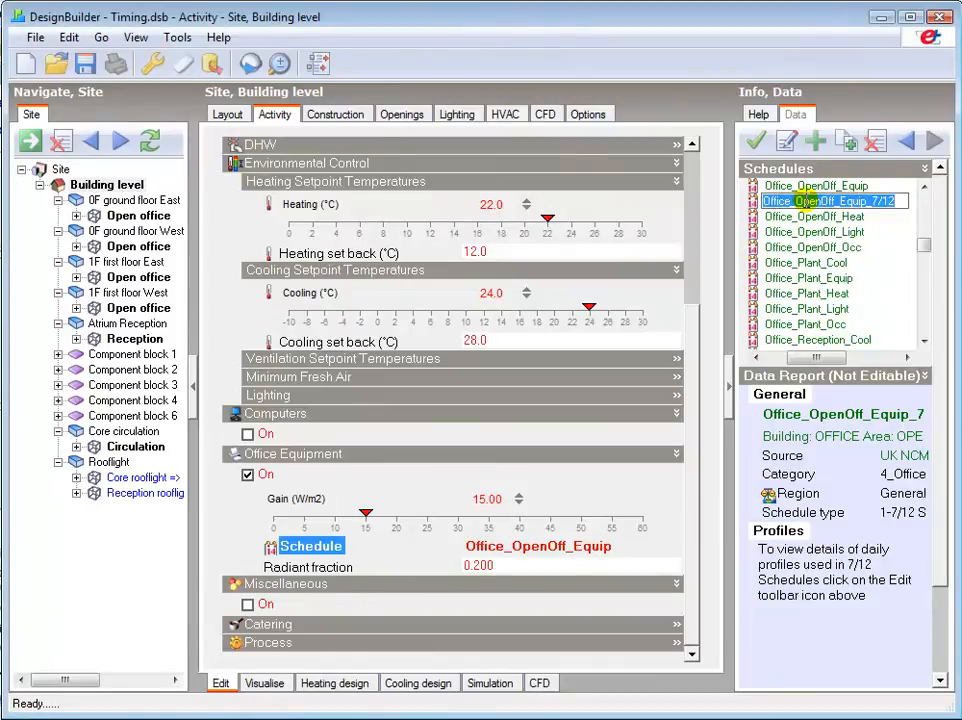
pyautogui.click(755, 143)
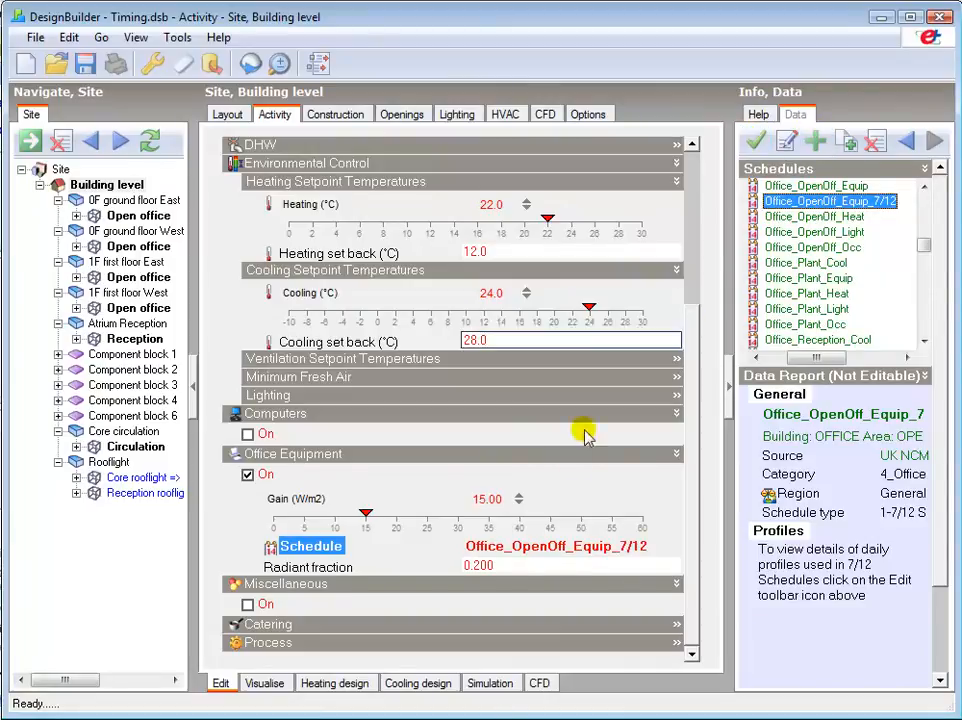
pyautogui.click(492, 565)
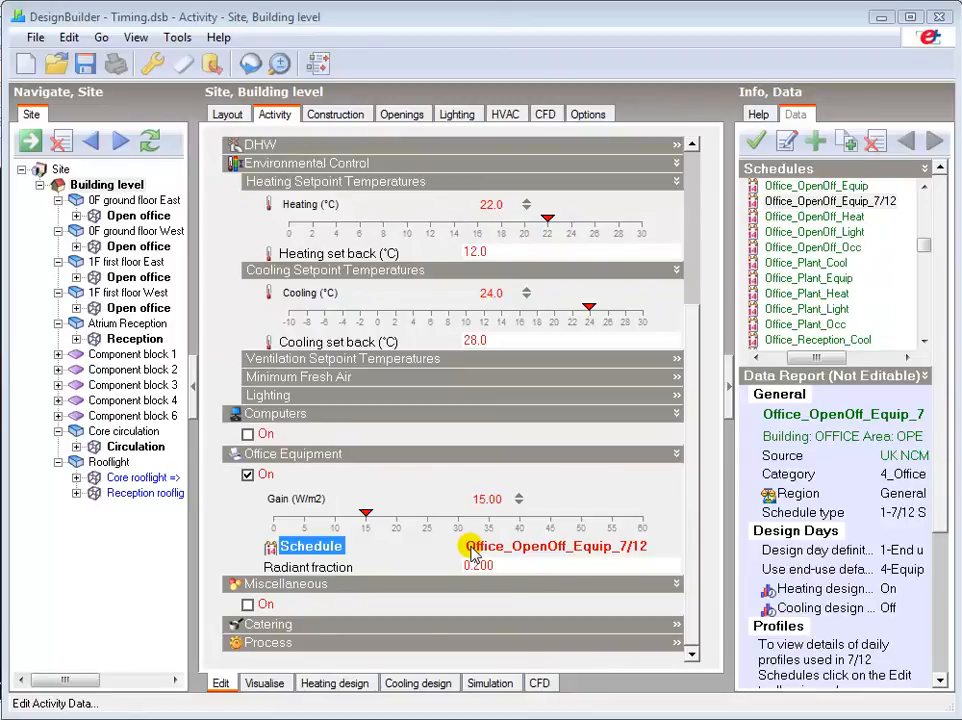
# Copy the Office_OpenOff_Occ schedule and name the copy Office_OpenOff_Occ_Compact
pyautogui.click(812, 248)
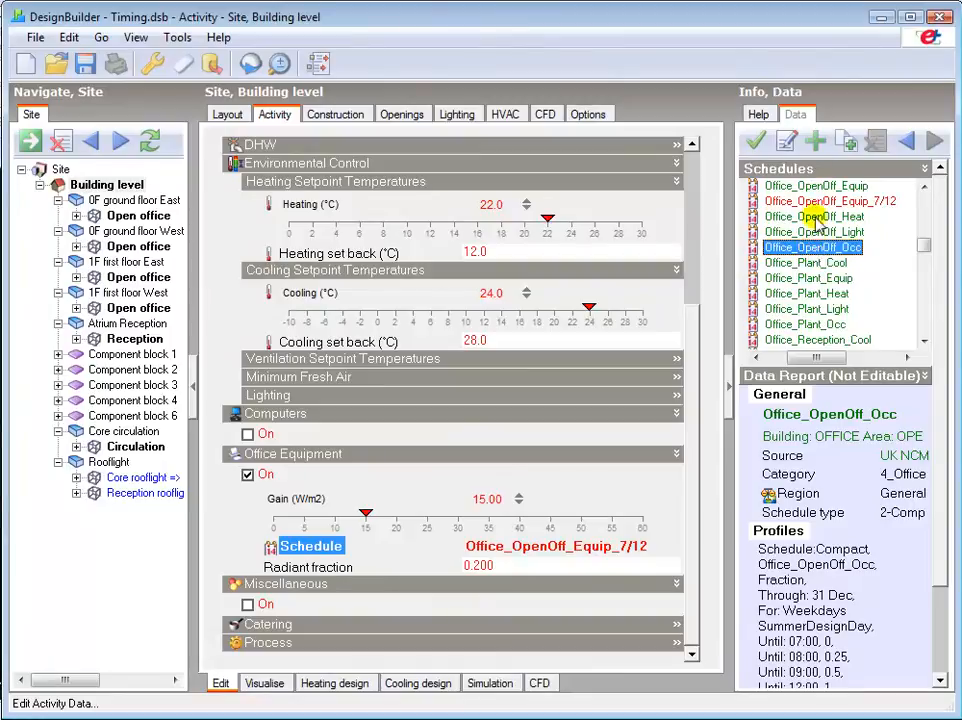
pyautogui.click(845, 143)
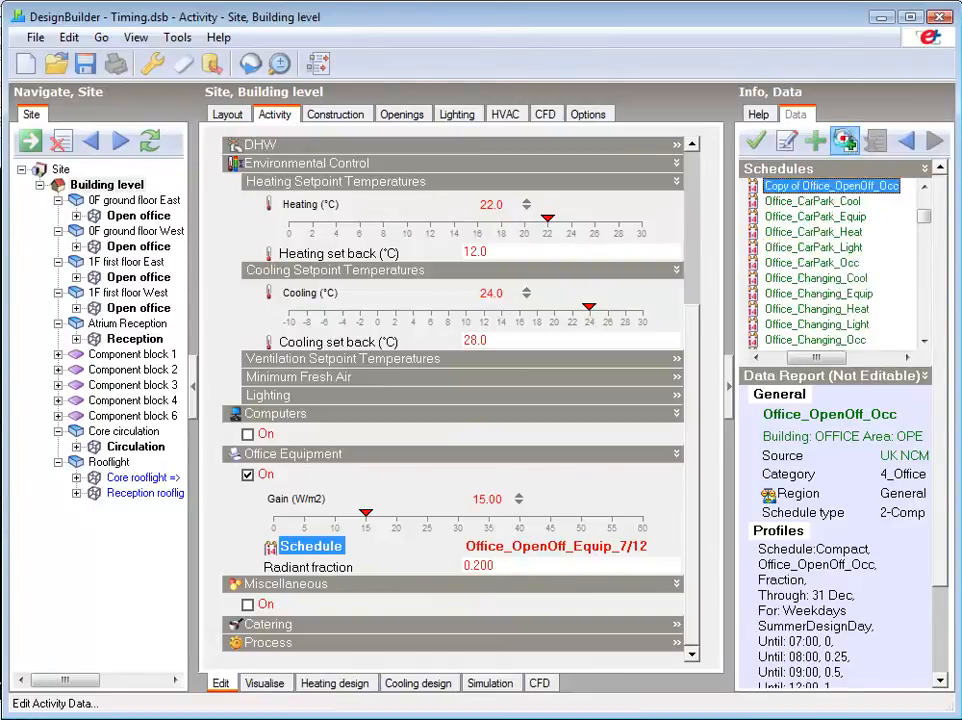
pyautogui.click(784, 145)
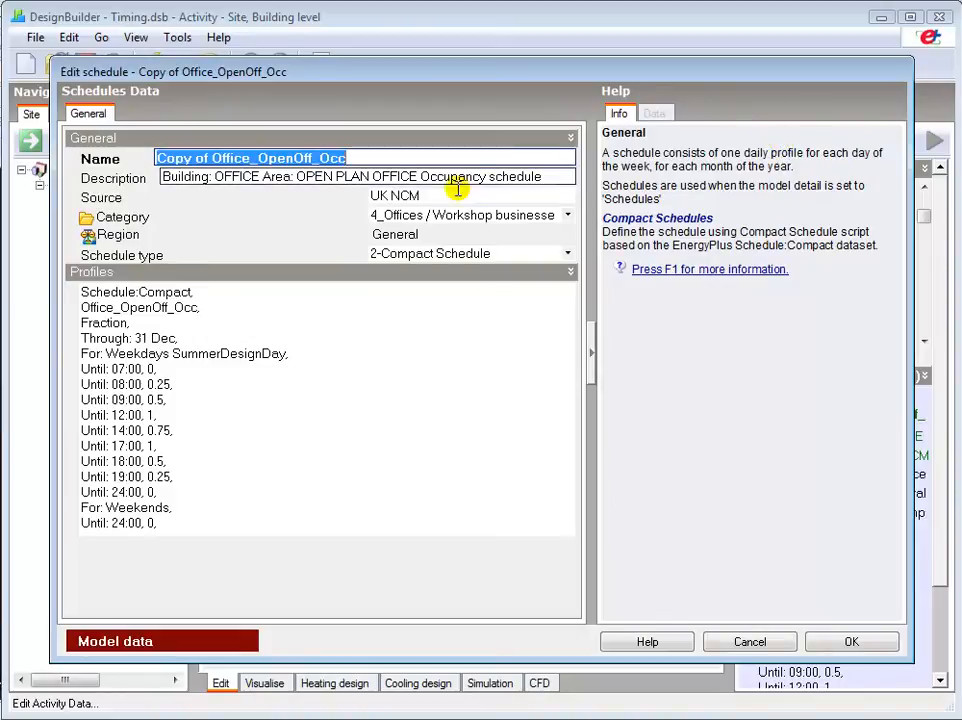
pyautogui.moveTo(211, 158); pyautogui.dragTo(137, 155)
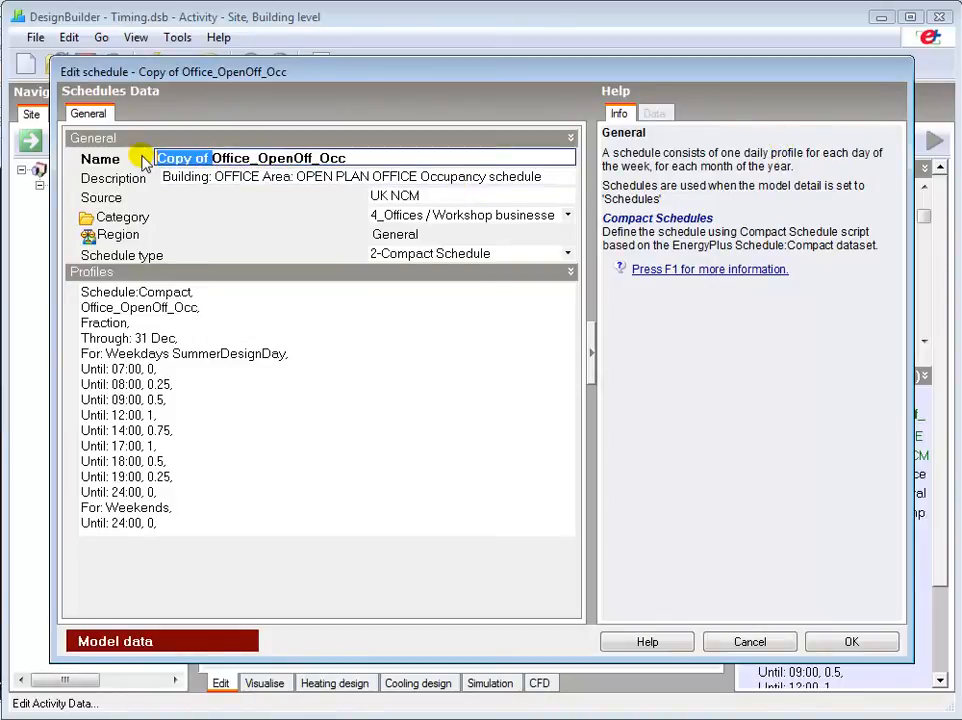
pyautogui.press('Delete')
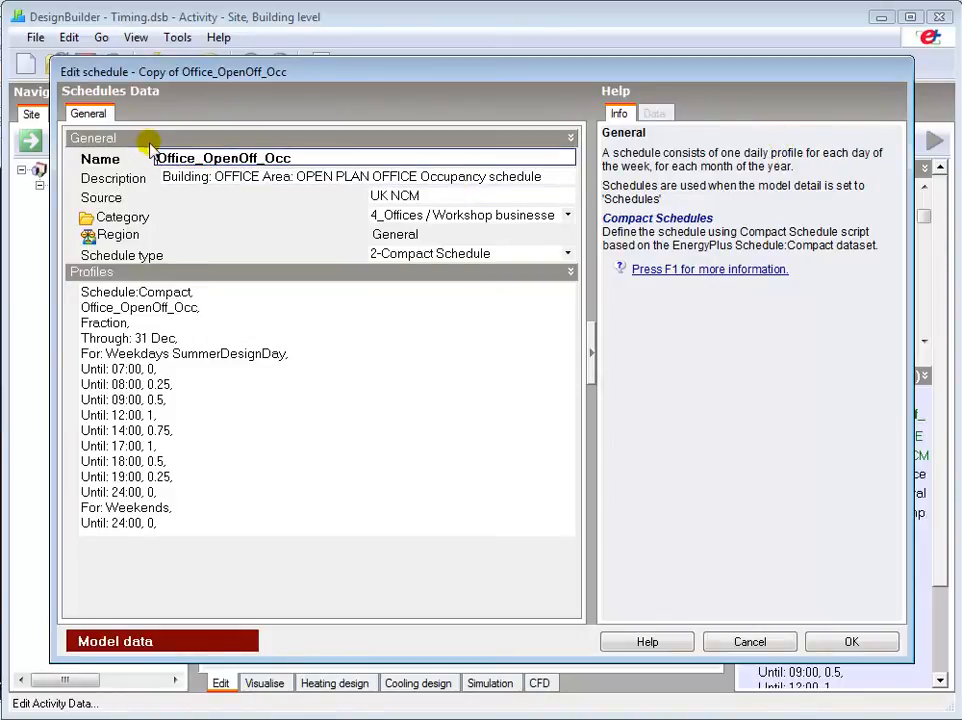
pyautogui.click(294, 158)
pyautogui.write('_')
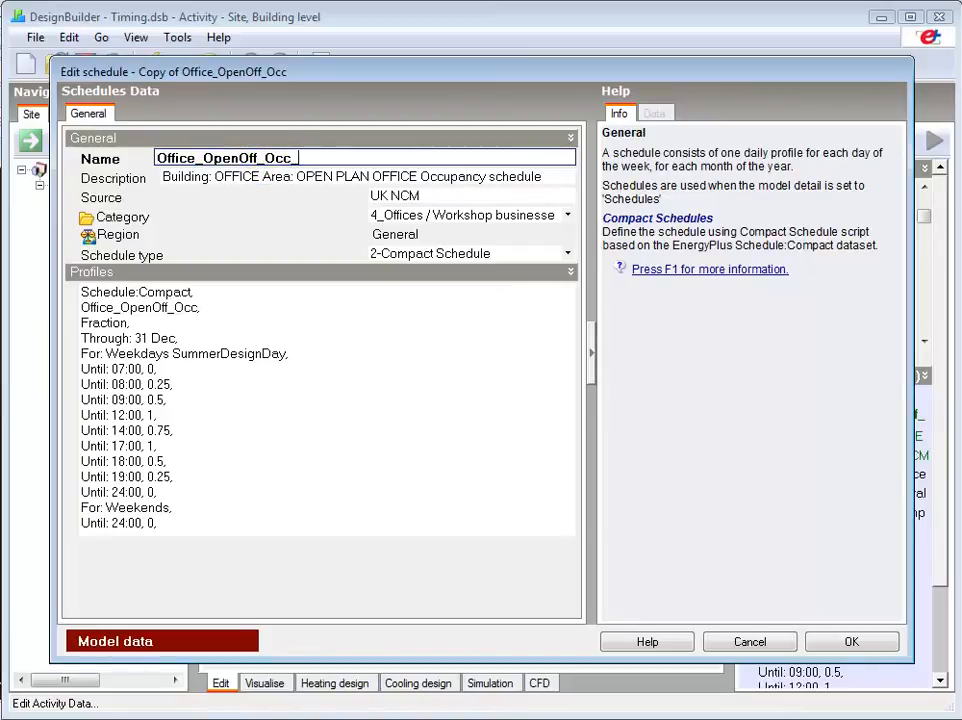
pyautogui.write('Compact')
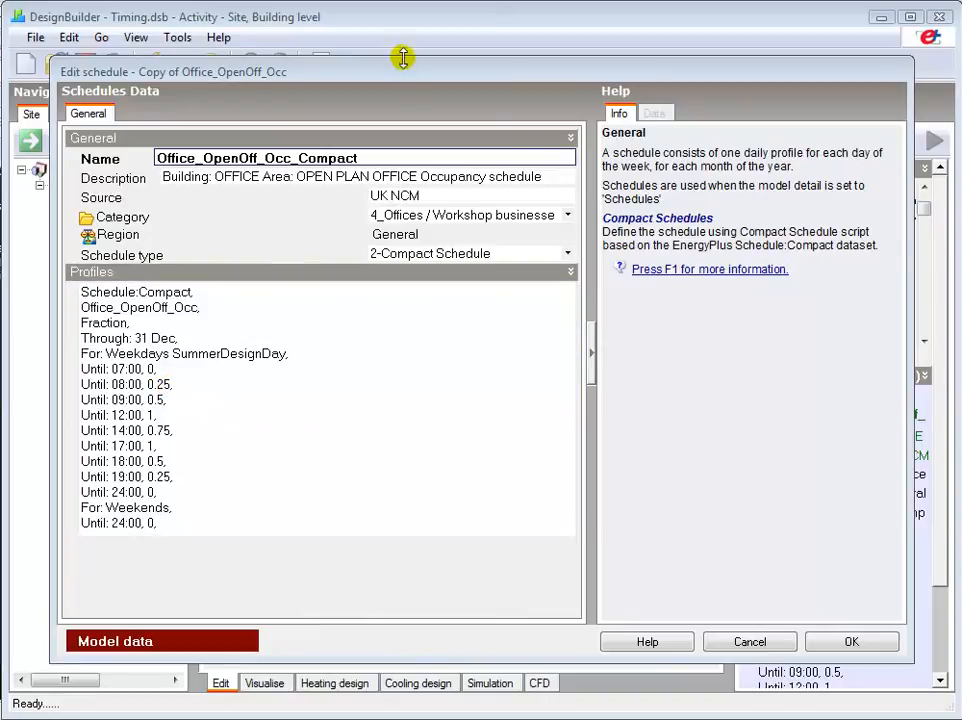
# Check the Occupancy schedule setting behind the dialog and read through the whole compact schedule script, including its weekday, weekend, holiday and WinterDesignDay sections
pyautogui.moveTo(408, 71); pyautogui.dragTo(442, 448)
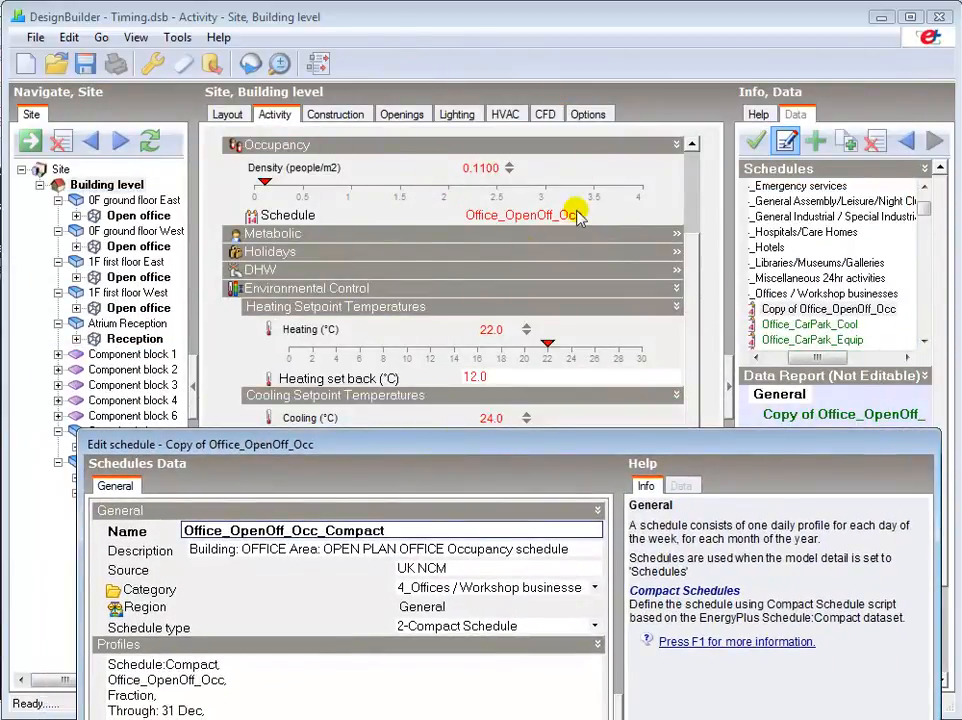
pyautogui.moveTo(444, 450); pyautogui.dragTo(444, 86)
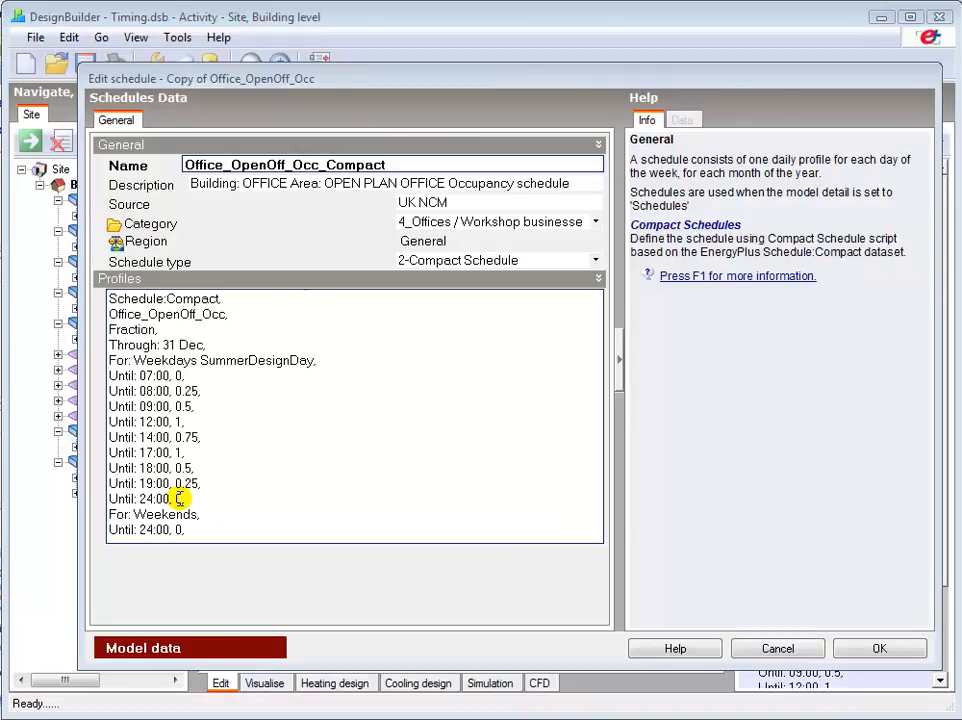
pyautogui.click(208, 514)
pyautogui.scroll(-2, 210, 514)
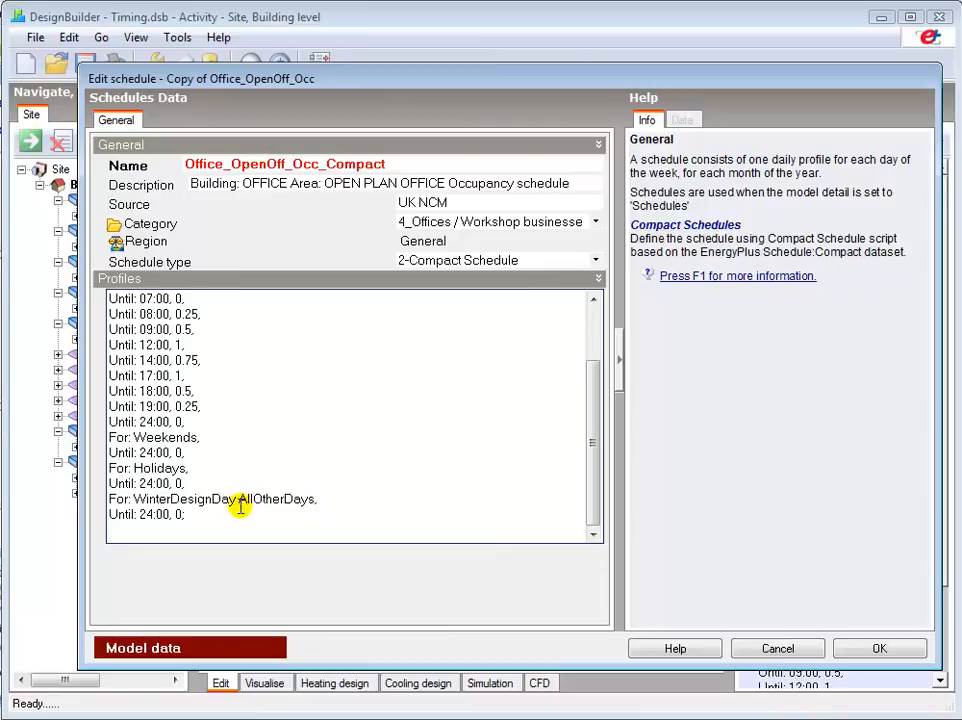
pyautogui.scroll(2, 264, 468)
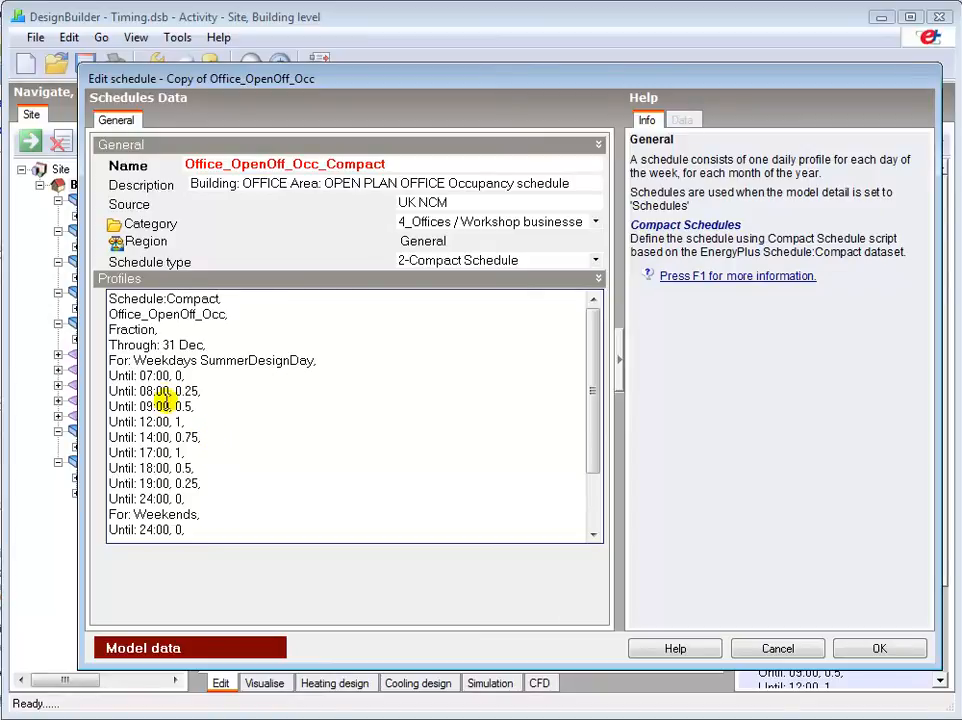
# In the weekday section of the compact script, change the first time limit to 07:30 and the 09:00 line's fraction to 0.75
pyautogui.click(160, 375)
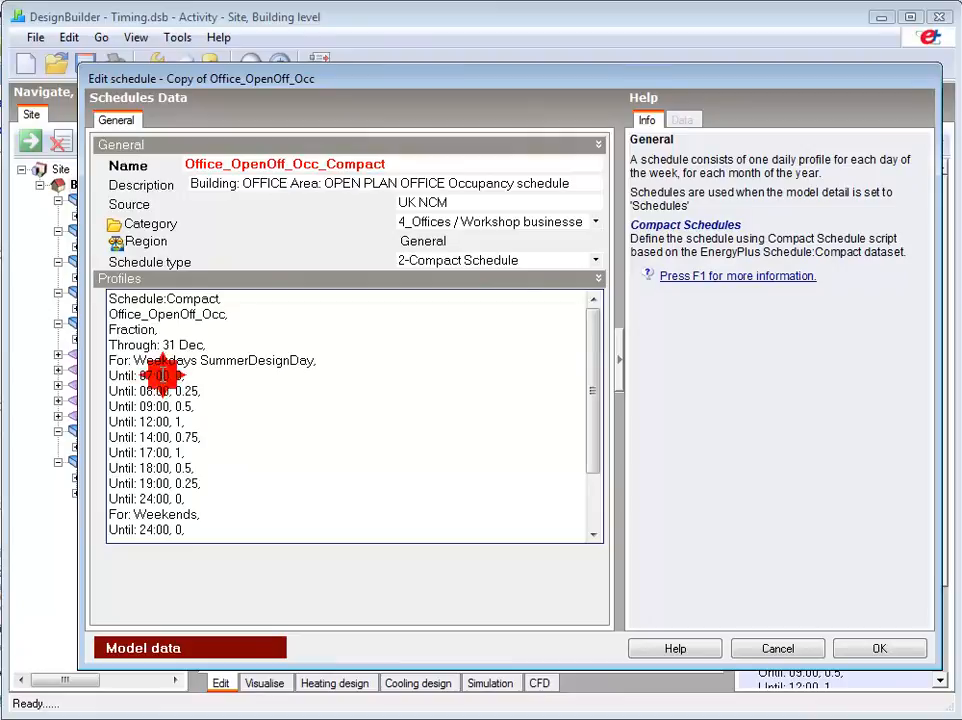
pyautogui.press('BackSpace')
pyautogui.write('3')
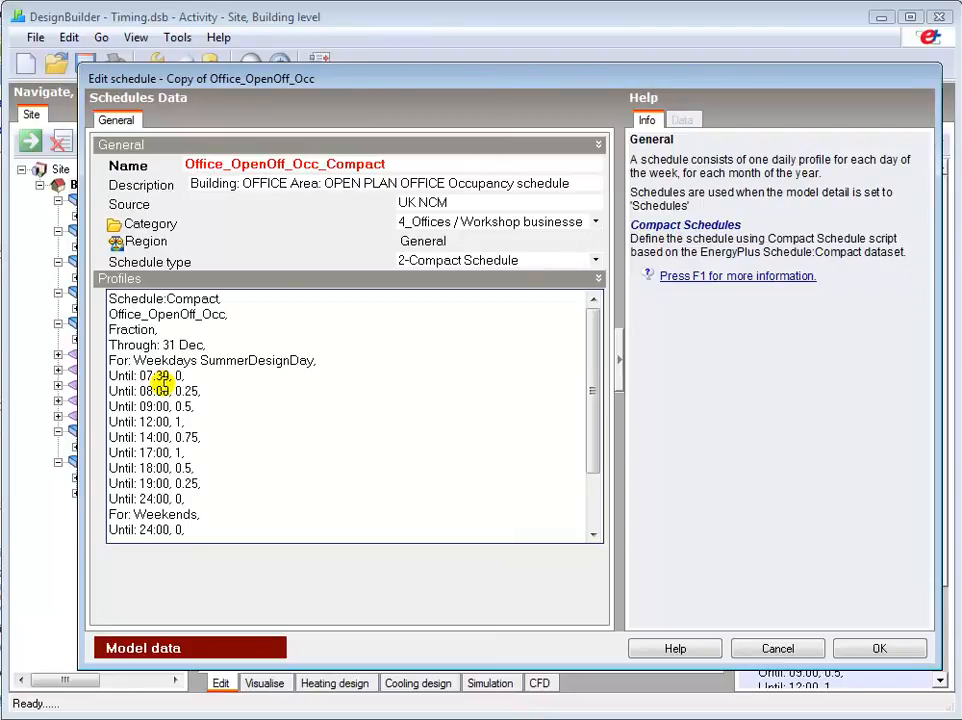
pyautogui.click(176, 405)
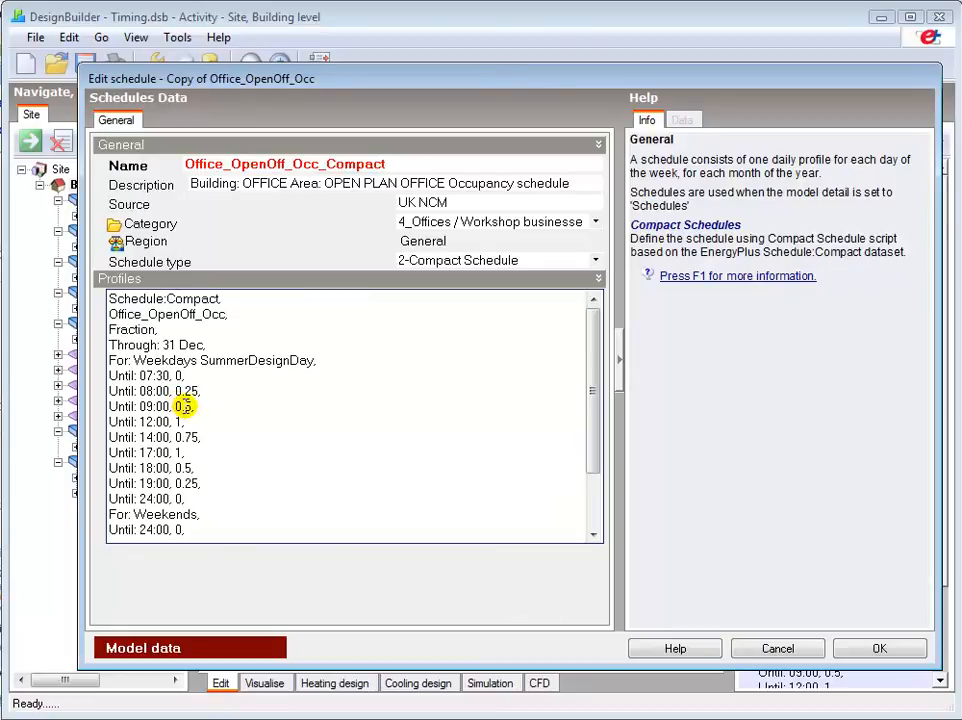
pyautogui.click(184, 406)
pyautogui.write('7')
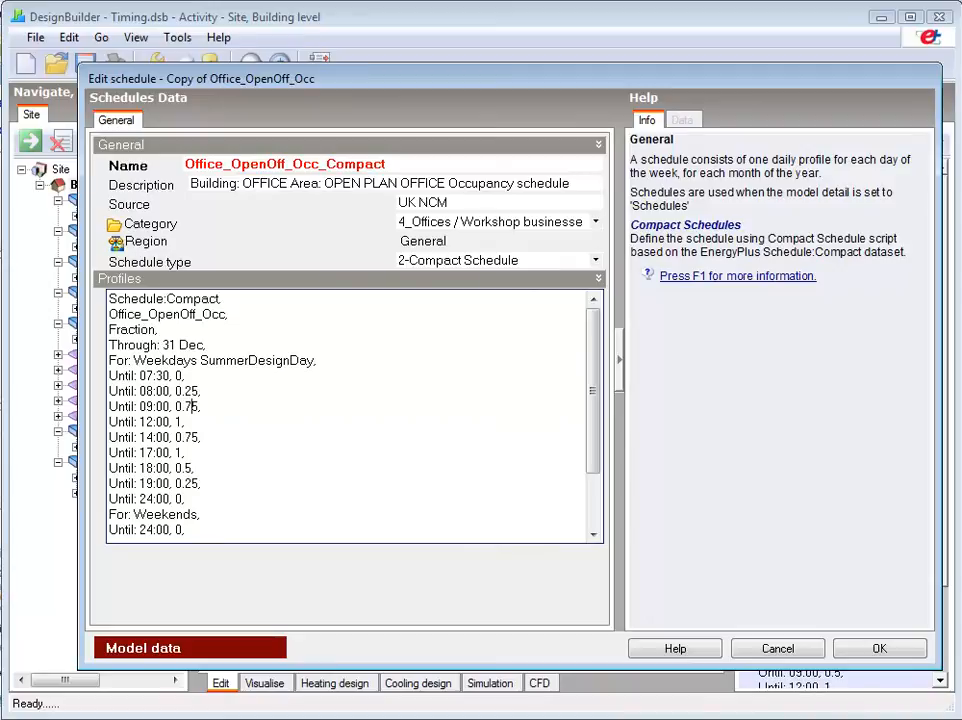
pyautogui.click(186, 406)
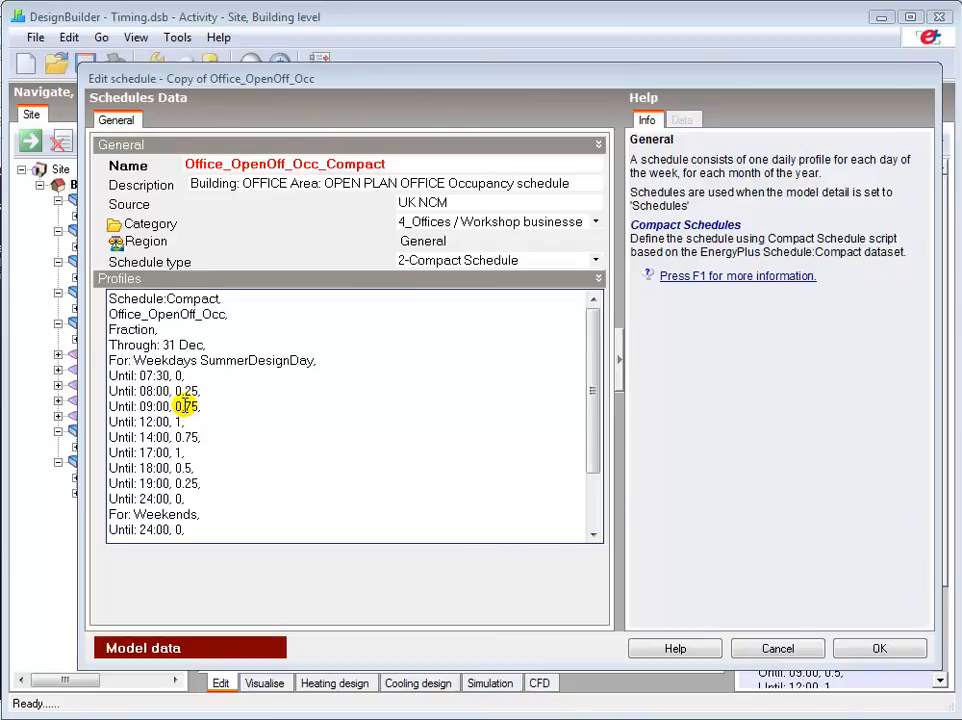
# Set the period's Through date to 24 Dec and append a copy of the script from that line onward at its end
pyautogui.doubleClick(172, 343)
pyautogui.write('24')
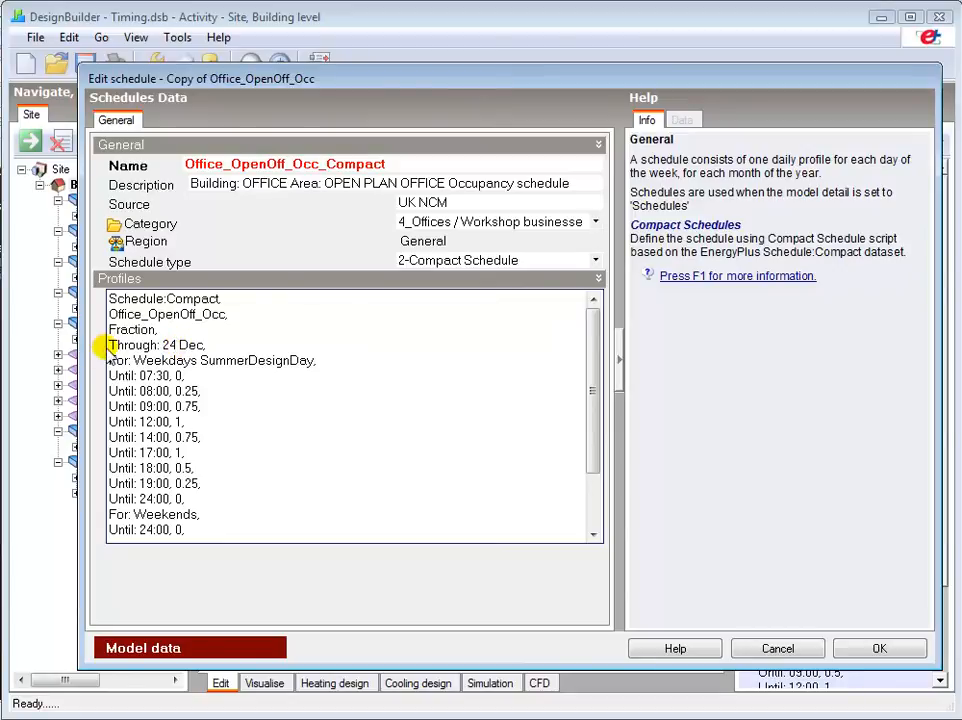
pyautogui.moveTo(107, 344); pyautogui.dragTo(231, 544)
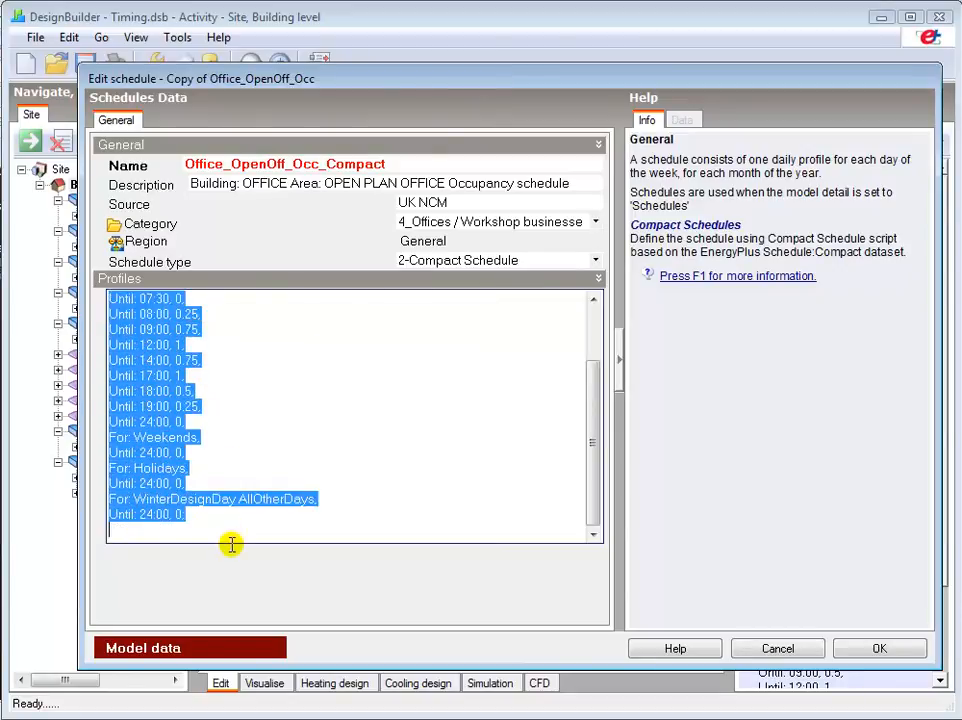
pyautogui.rightClick(158, 472)
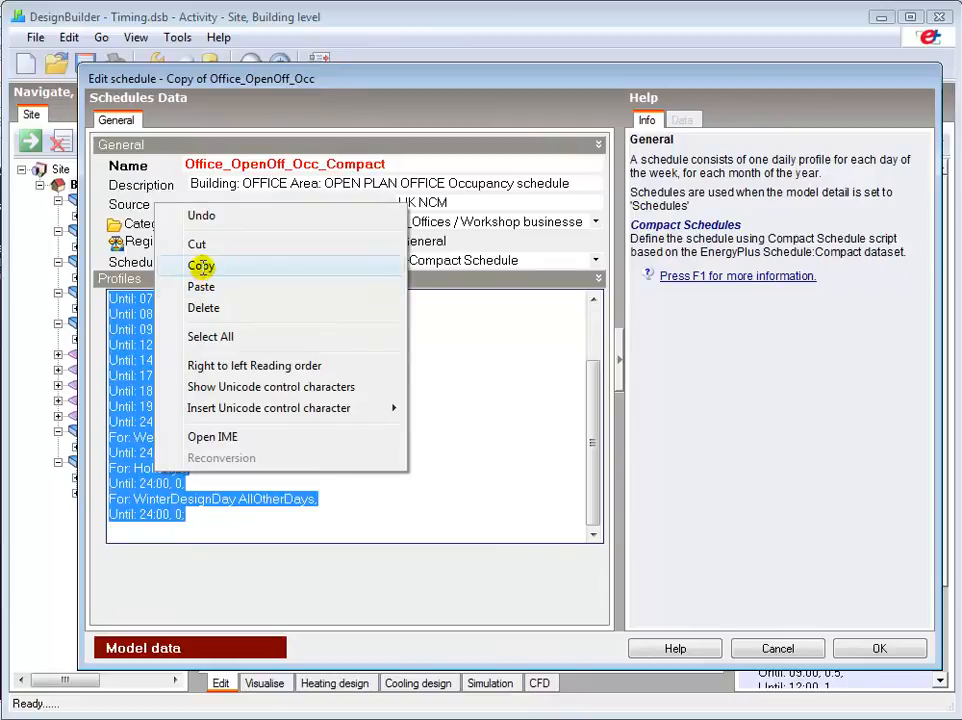
pyautogui.click(201, 265)
pyautogui.click(157, 540)
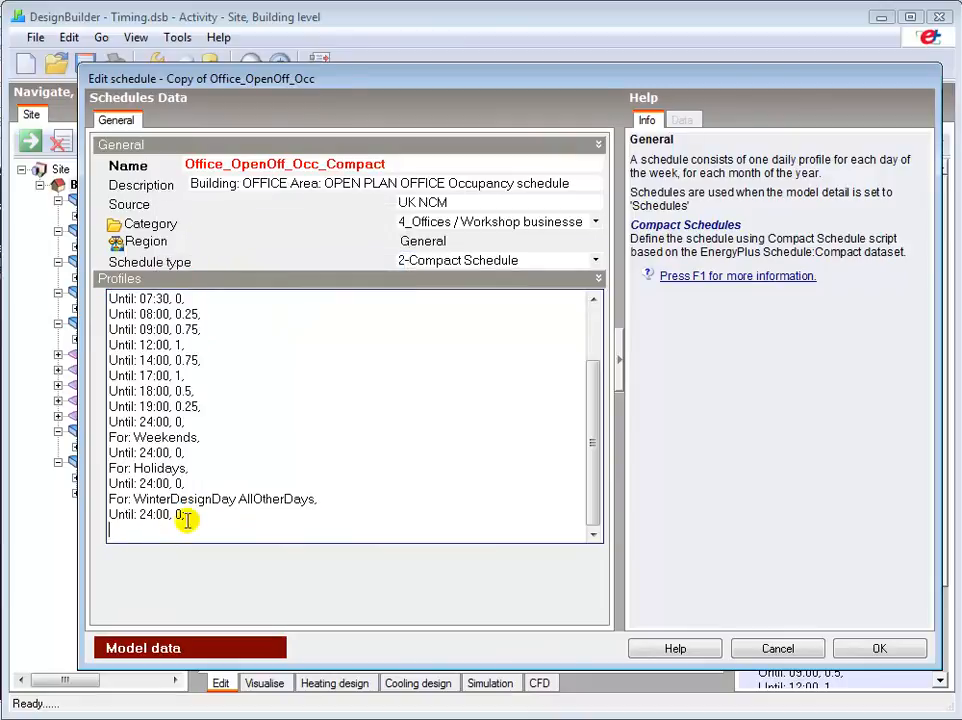
pyautogui.rightClick(205, 452)
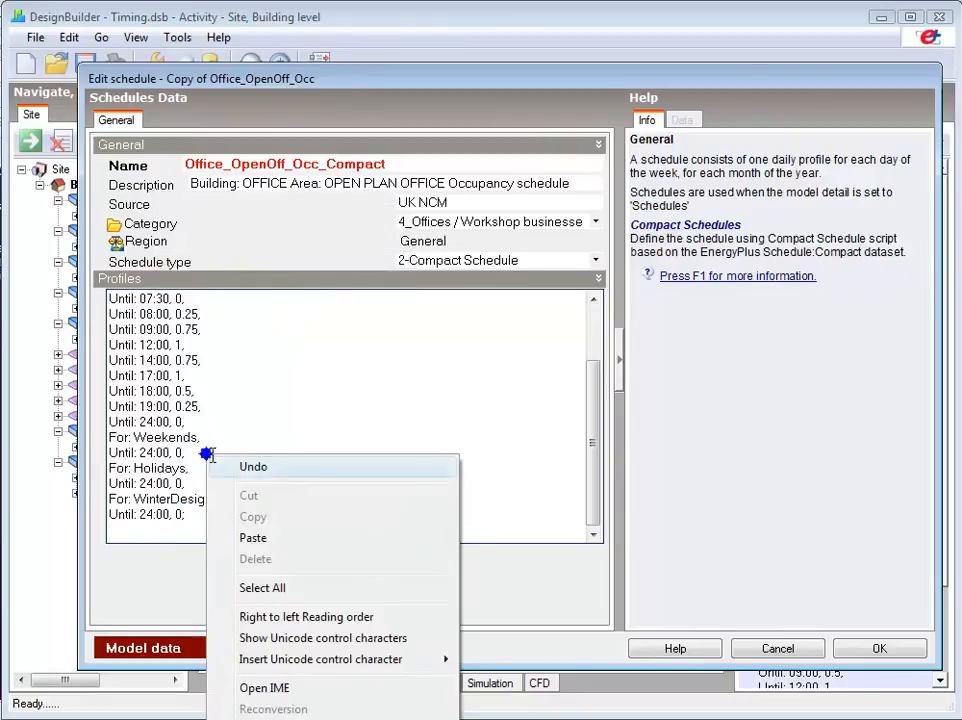
pyautogui.click(253, 540)
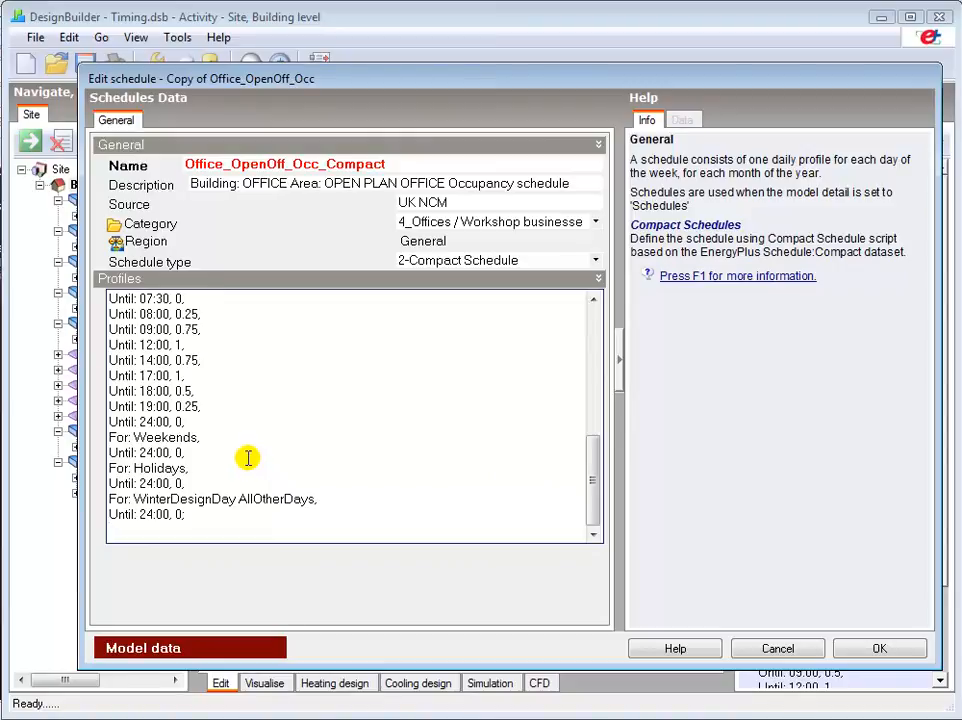
# Set the Through date of the pasted second period to 31 Dec
pyautogui.scroll(1, 247, 458)
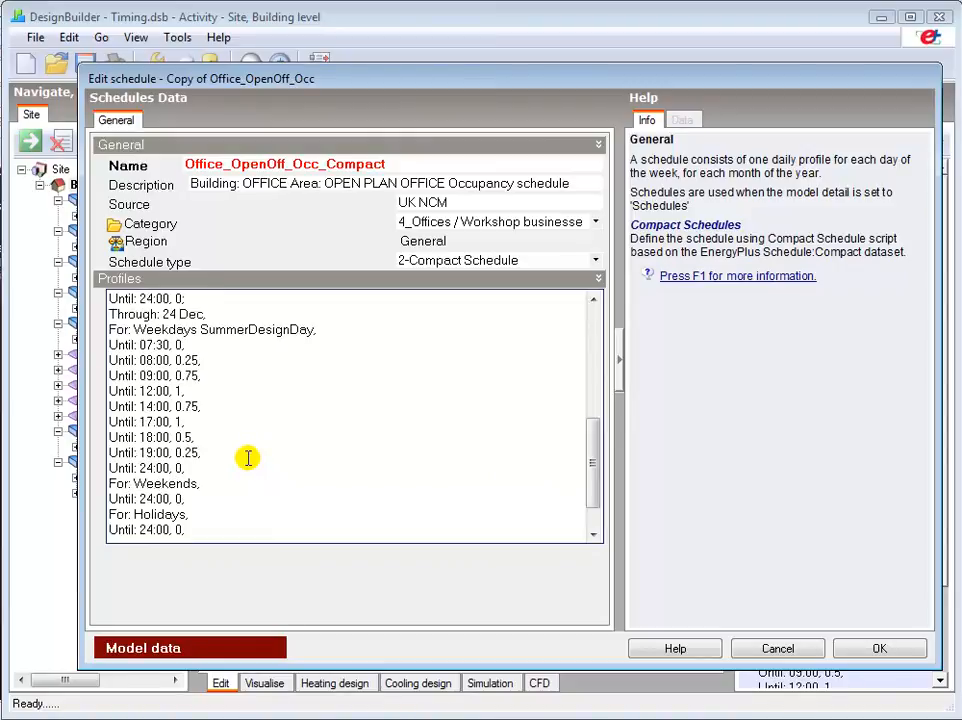
pyautogui.scroll(1, 247, 456)
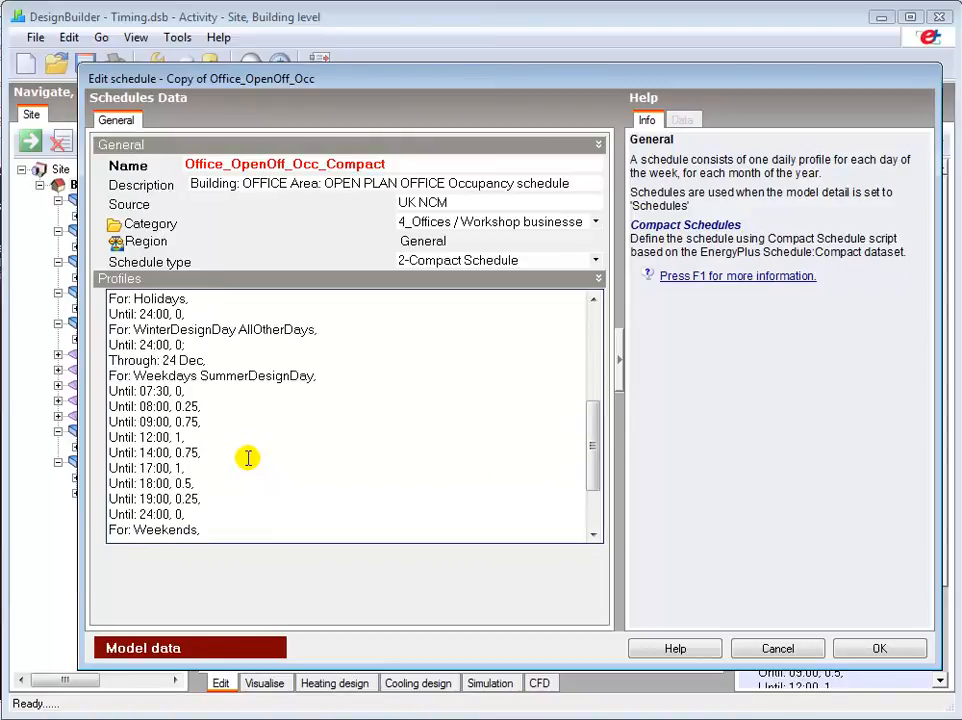
pyautogui.click(172, 365)
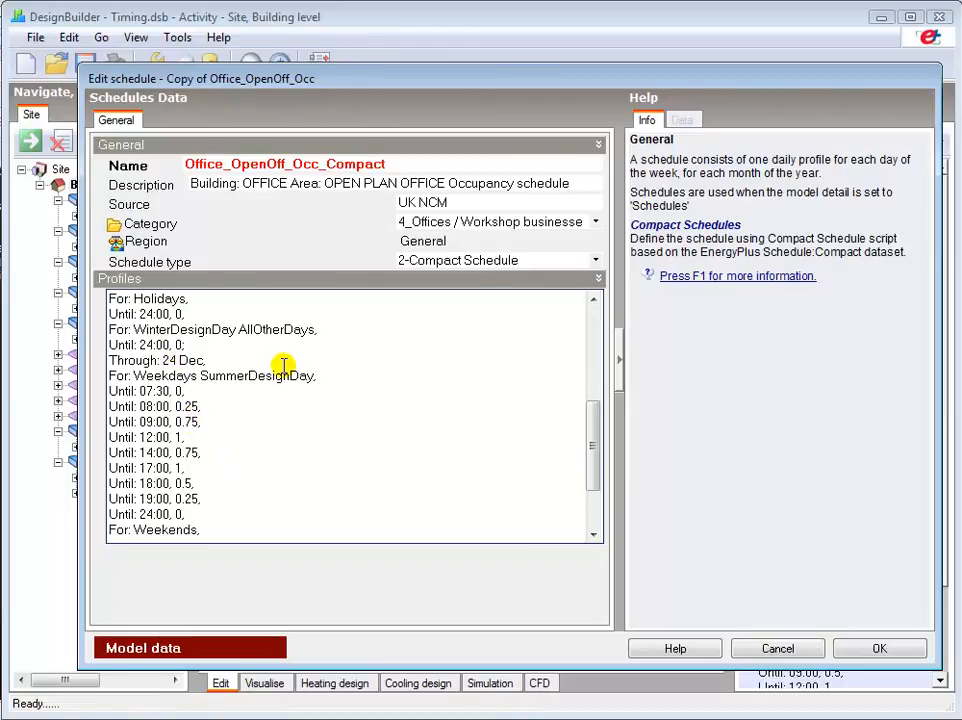
pyautogui.press('BackSpace')
pyautogui.press('BackSpace')
pyautogui.write('31')
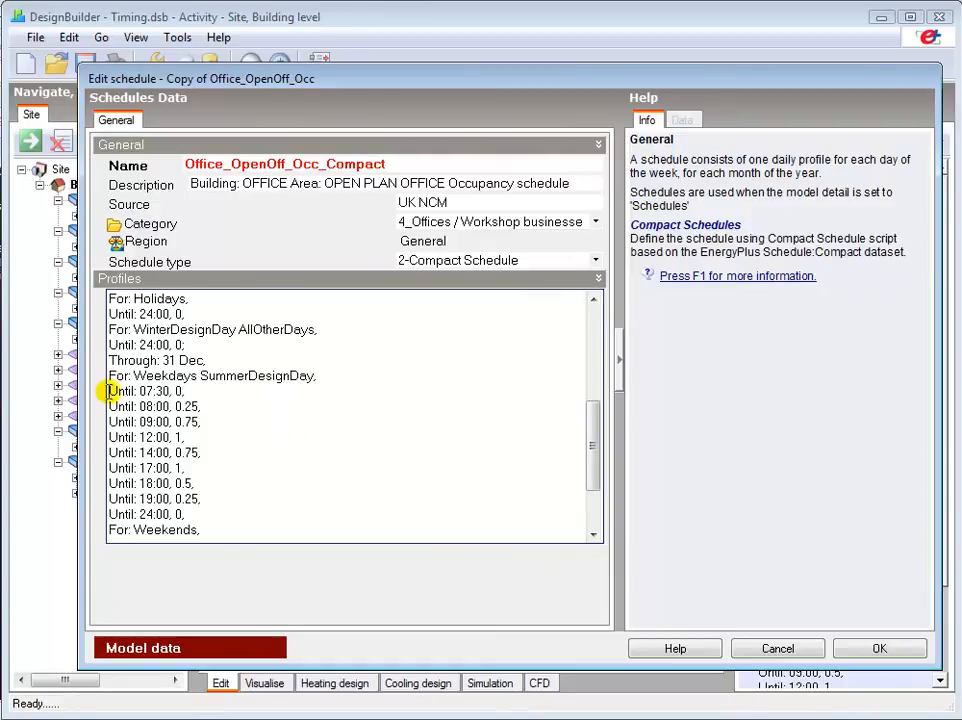
# Delete the second period's weekday lines from Until: 07:30 through Until: 19:00, together with the leftover blank line
pyautogui.moveTo(109, 391); pyautogui.dragTo(207, 494)
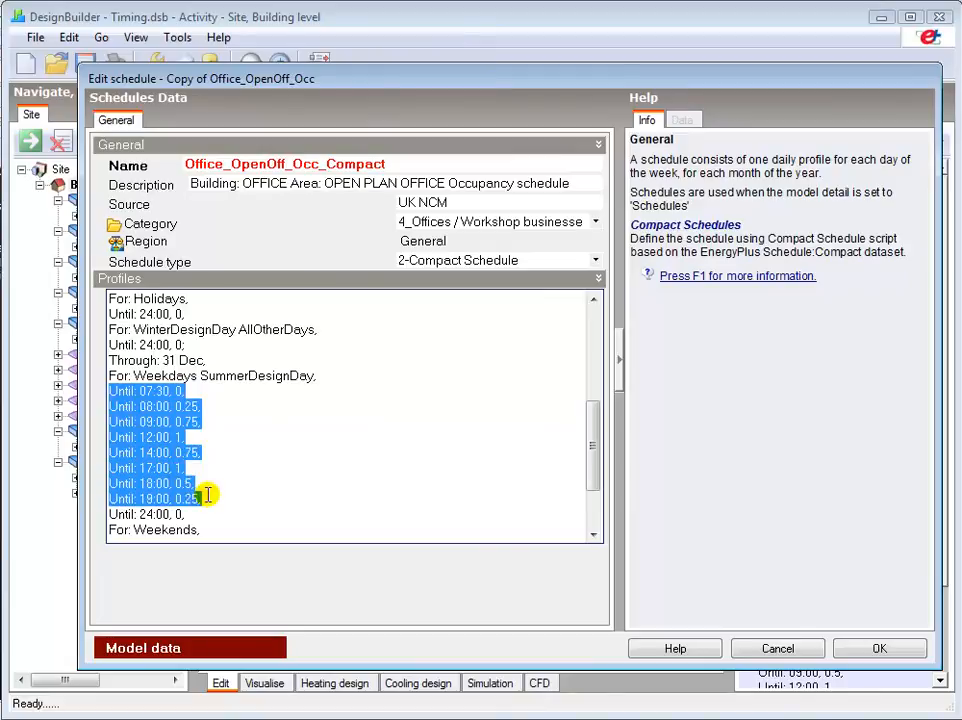
pyautogui.press('Delete')
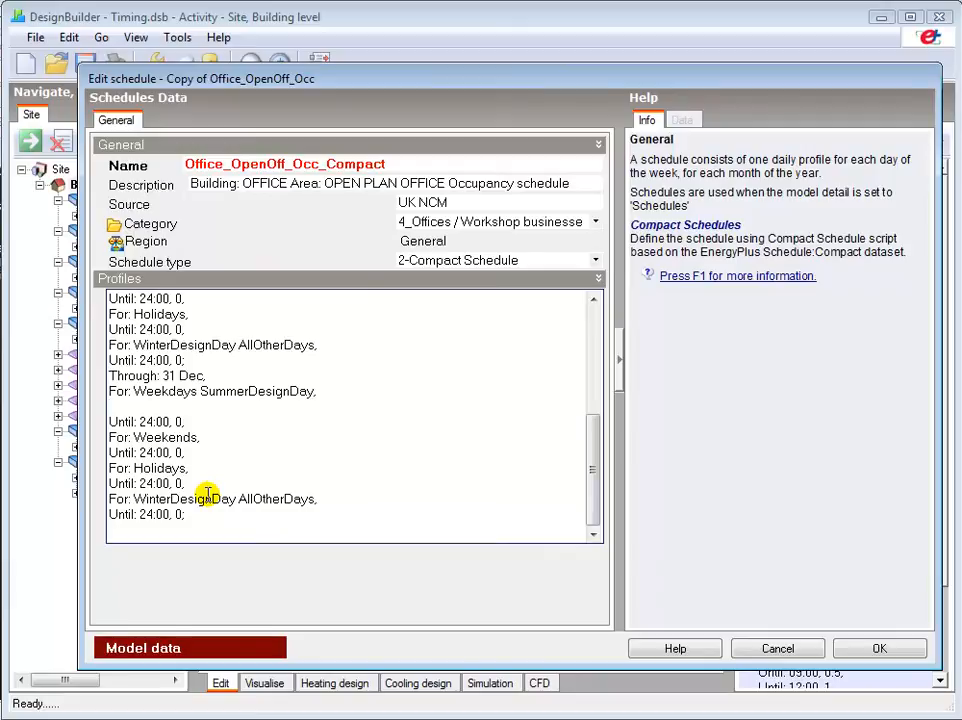
pyautogui.press('Delete')
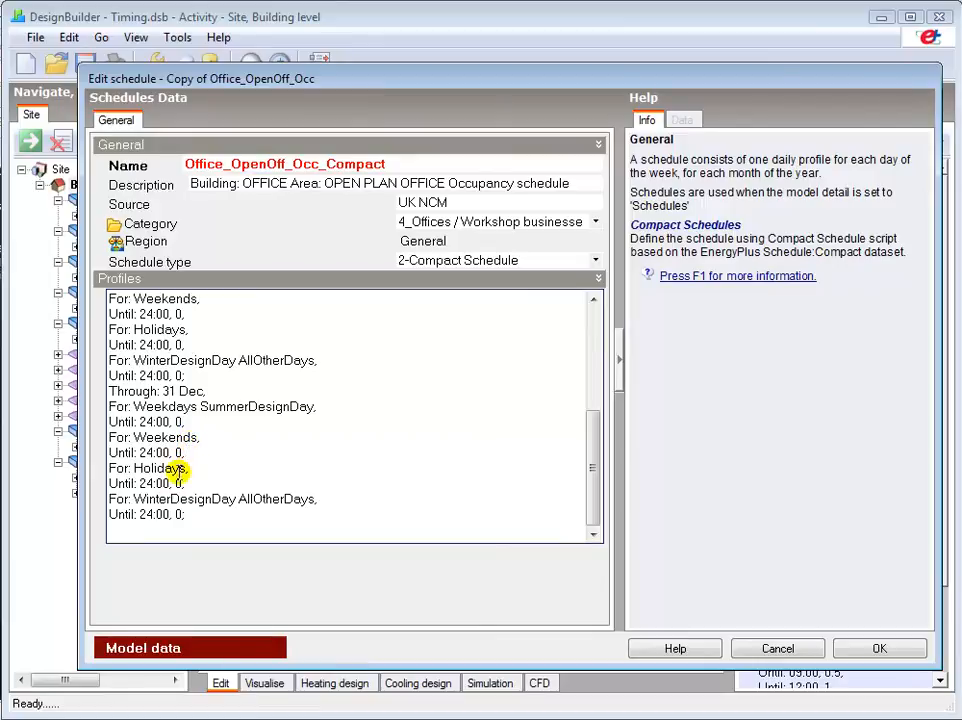
# Try to accept the compact schedule with a semicolon still ending the first period
pyautogui.click(181, 515)
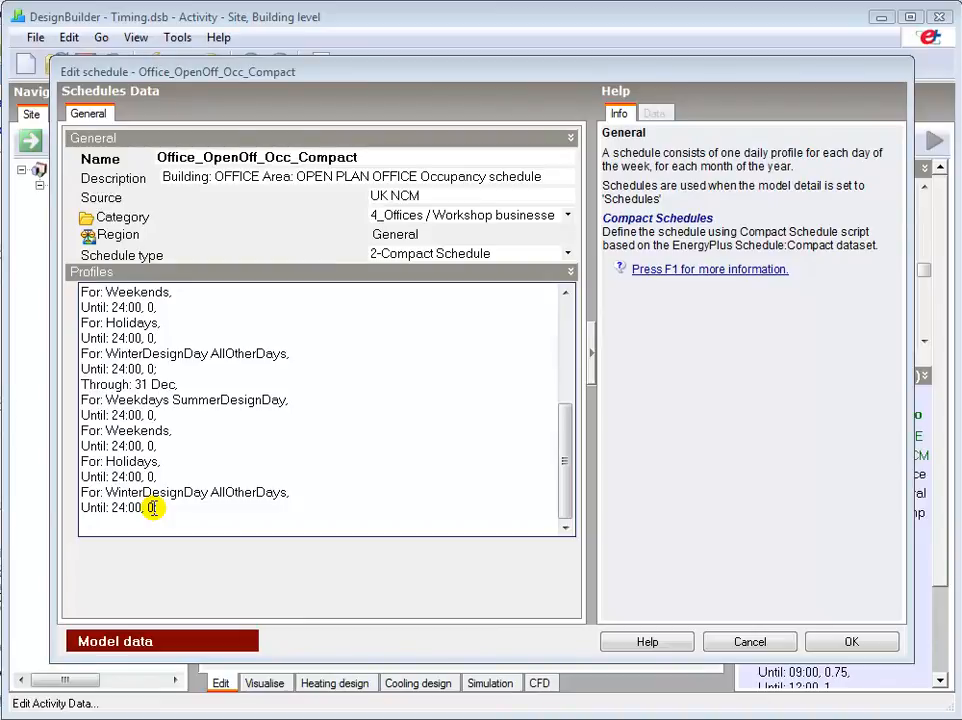
pyautogui.click(845, 641)
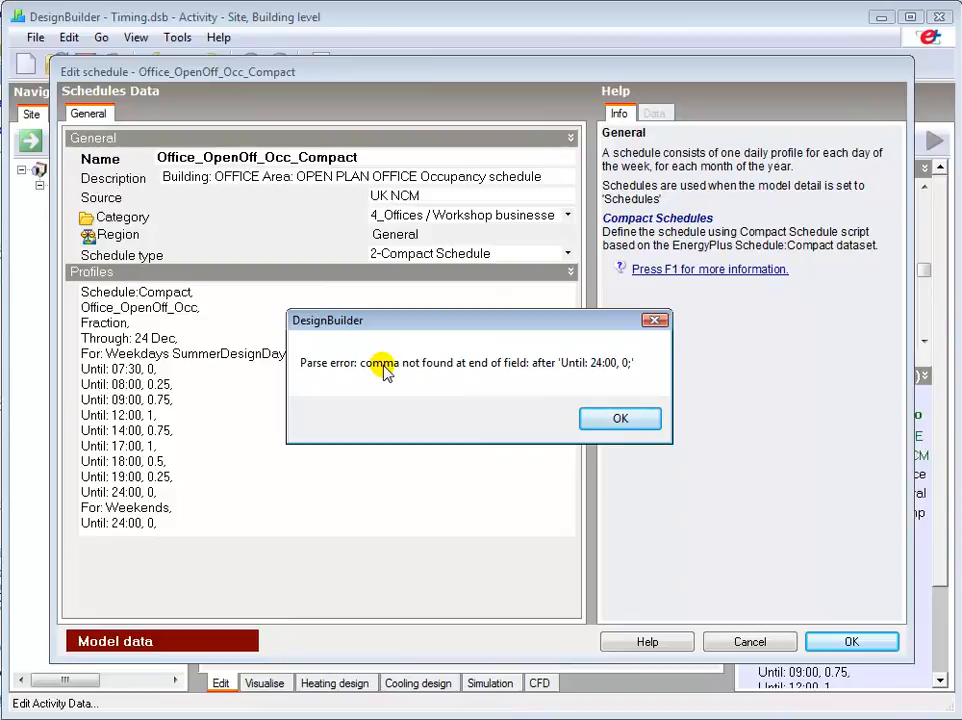
pyautogui.click(617, 420)
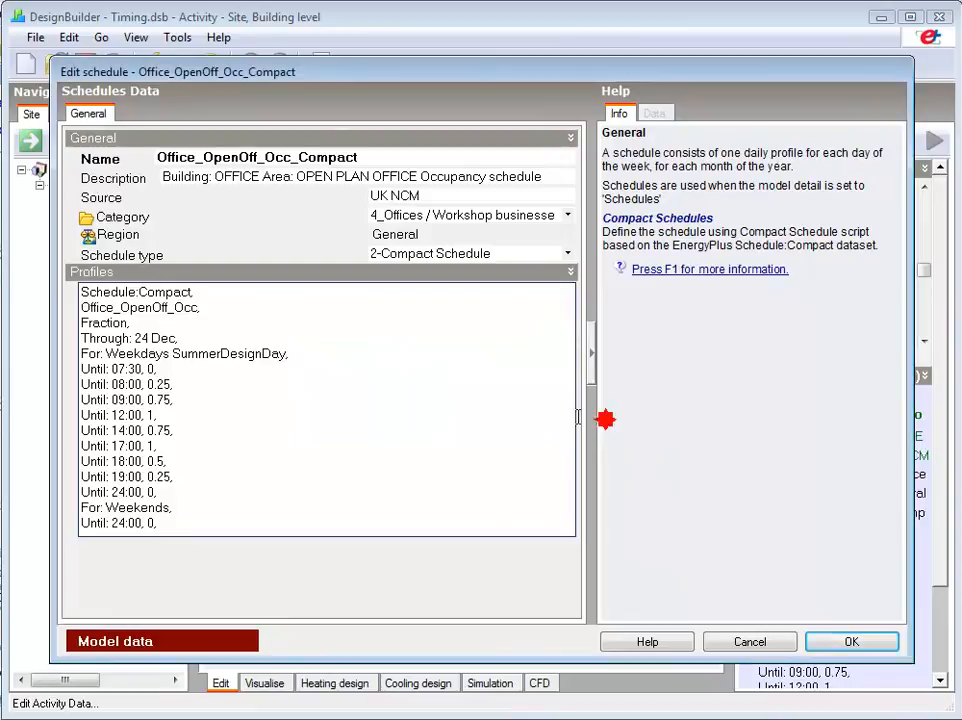
# Replace the semicolon at the end of the first period's WinterDesignDay section with a comma and accept the schedule
pyautogui.click(185, 414)
pyautogui.scroll(-5, 207, 417)
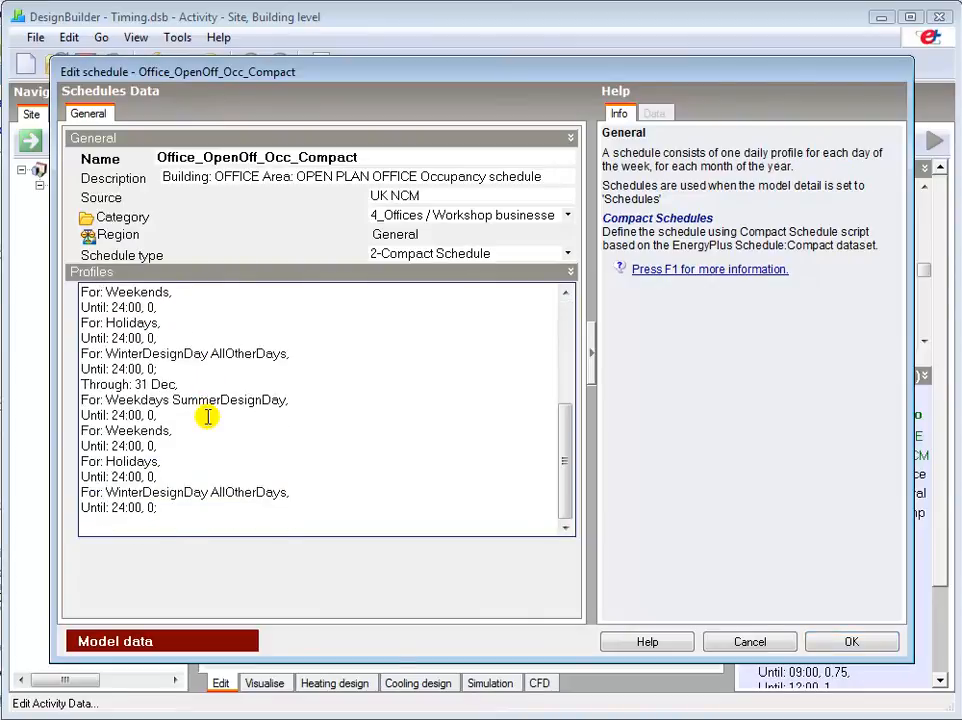
pyautogui.click(160, 369)
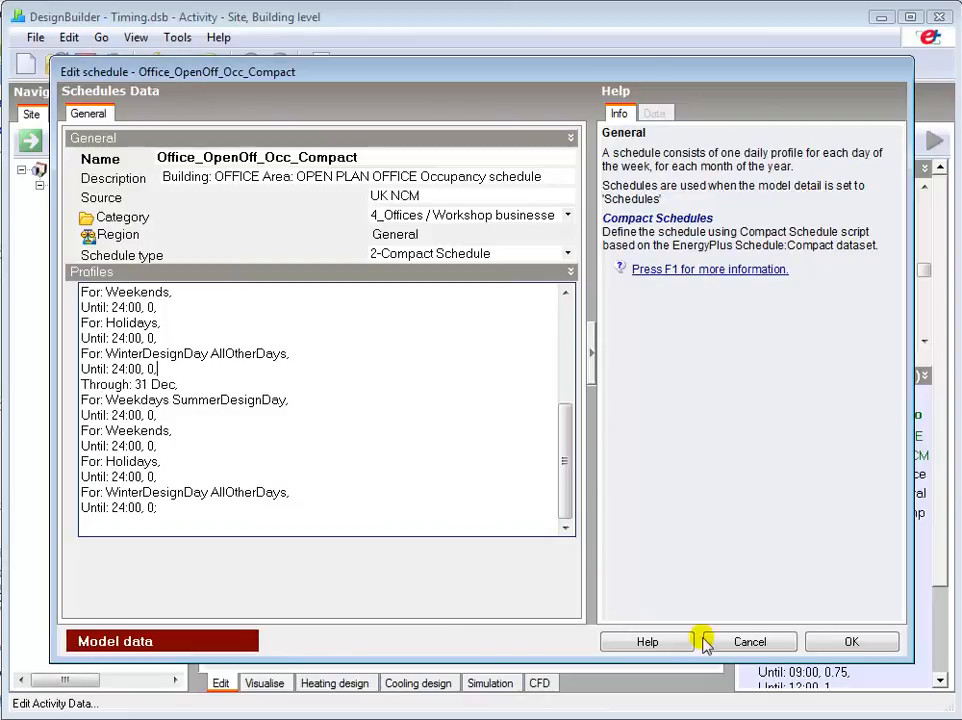
pyautogui.click(845, 642)
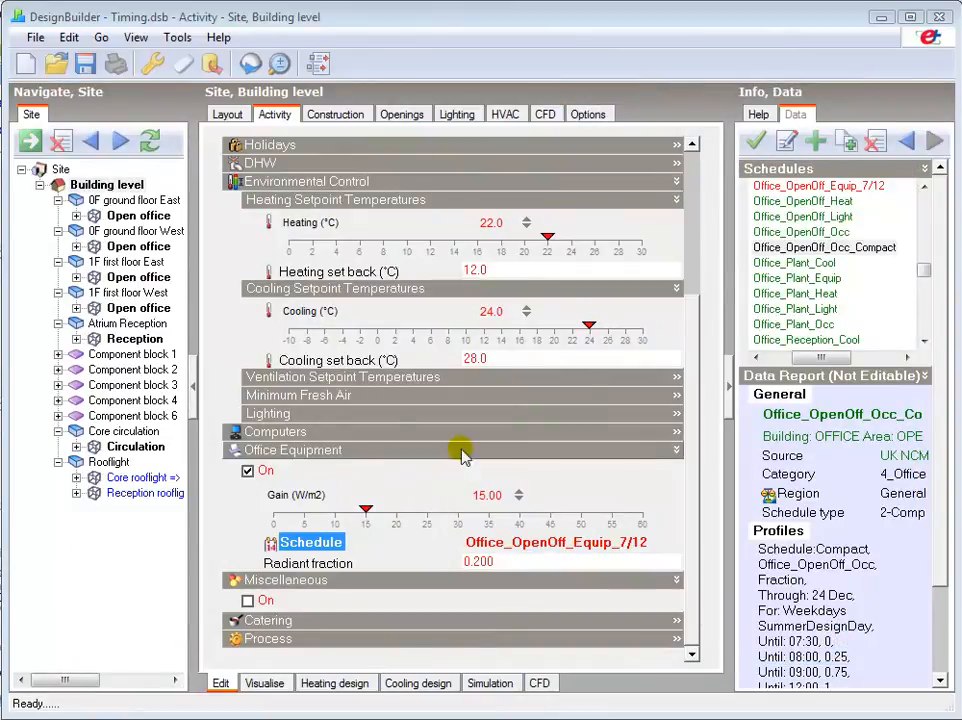
# Assign Office_OpenOff_Occ_Compact from the 4_Offices / Workshop businesses category as the building's Occupancy schedule
pyautogui.click(691, 161)
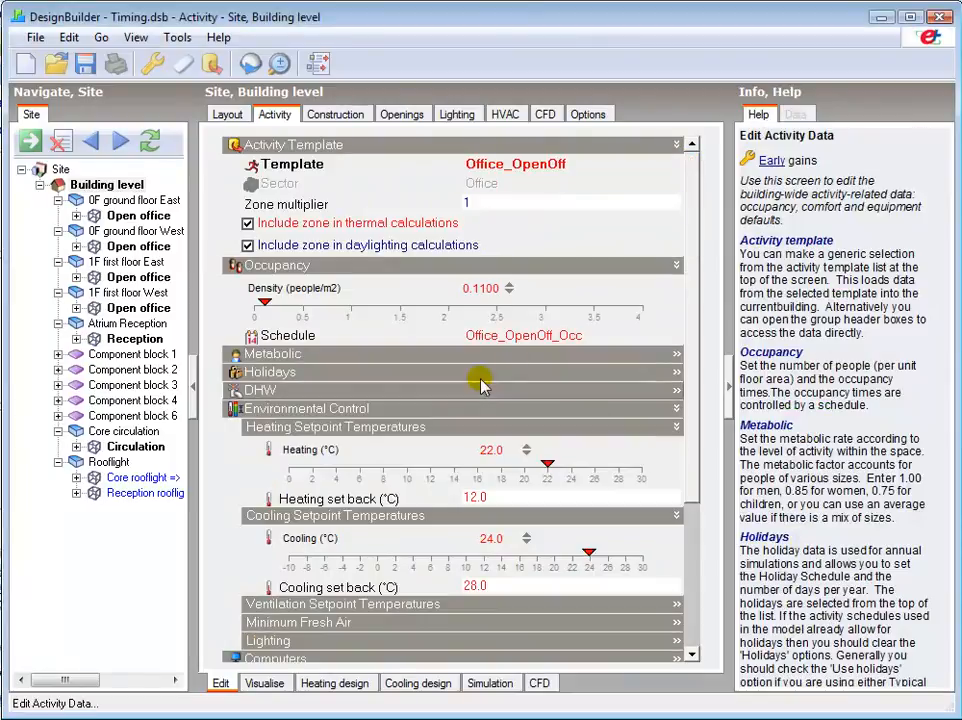
pyautogui.click(502, 338)
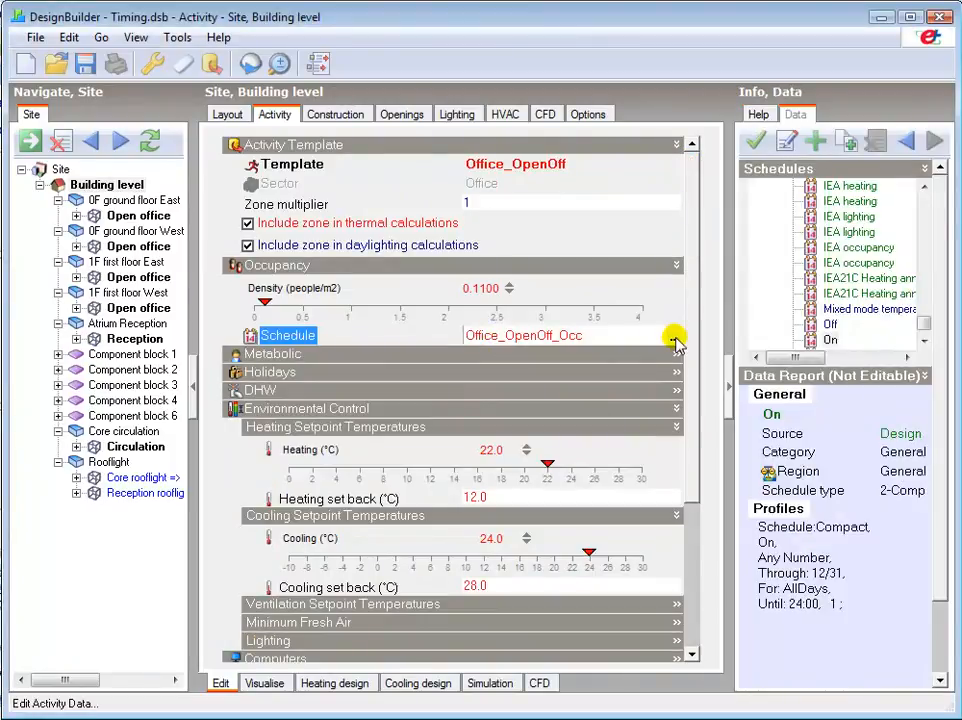
pyautogui.click(674, 340)
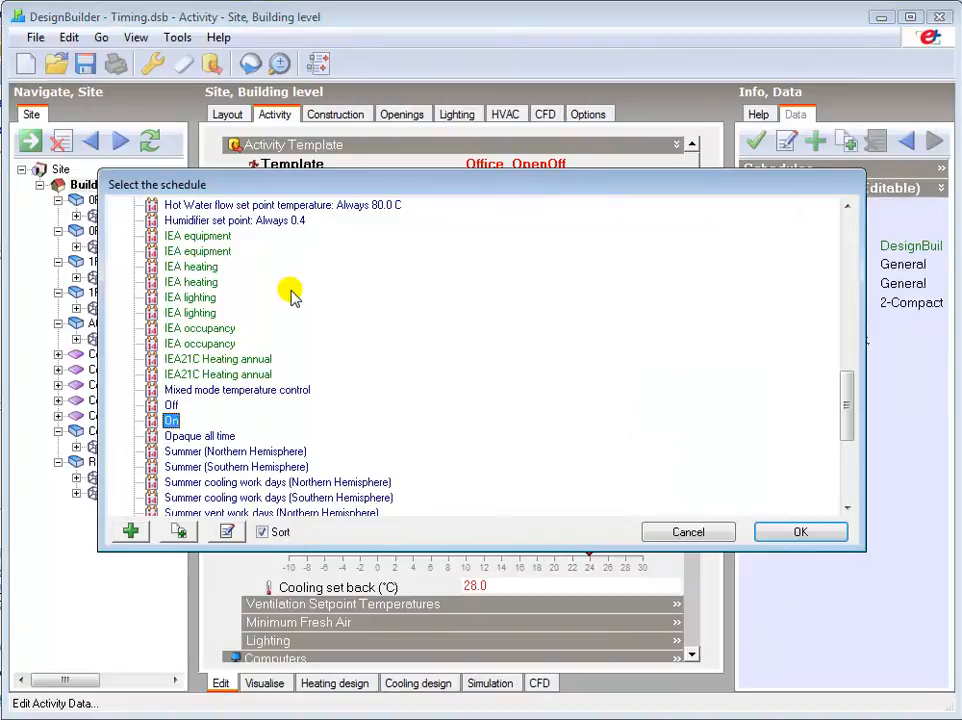
pyautogui.click(850, 227)
pyautogui.click(850, 227)
pyautogui.click(850, 227)
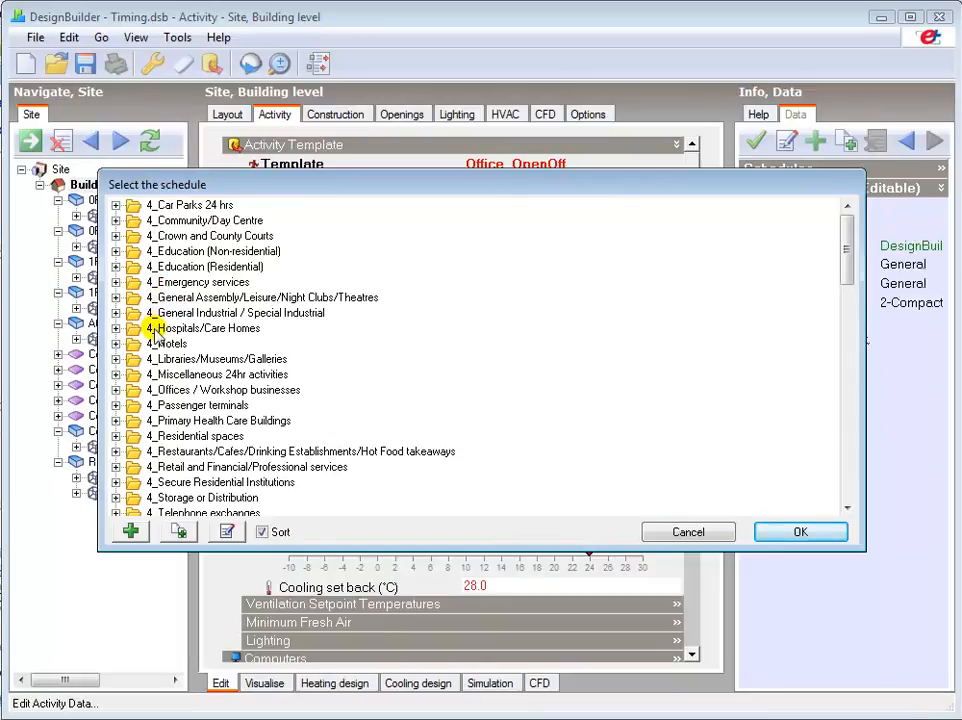
pyautogui.click(116, 390)
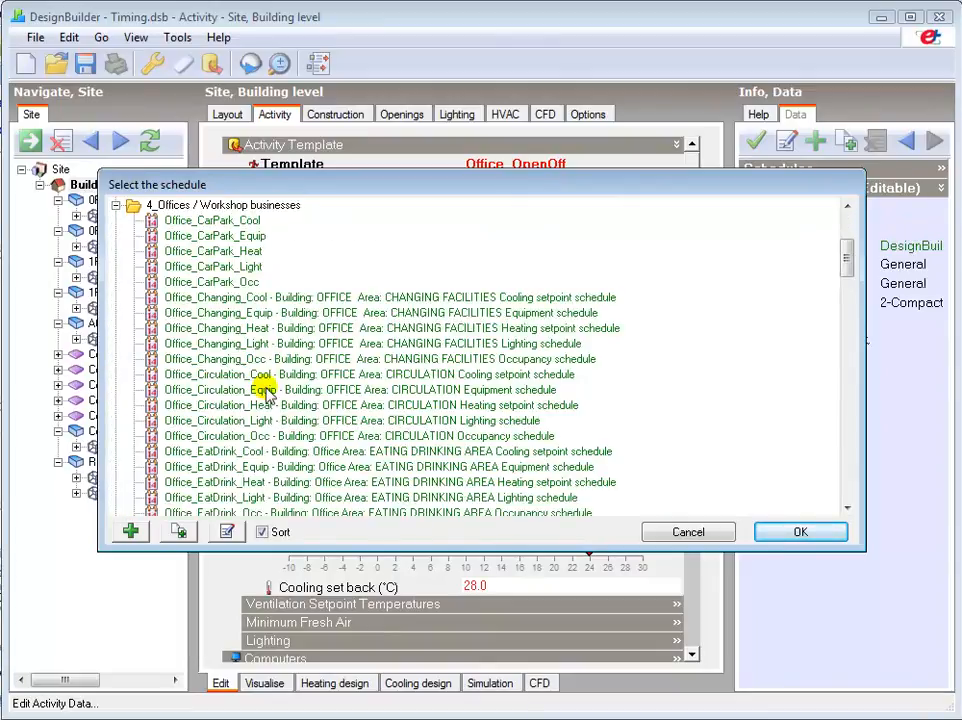
pyautogui.scroll(-5, 265, 392)
pyautogui.scroll(-4, 265, 390)
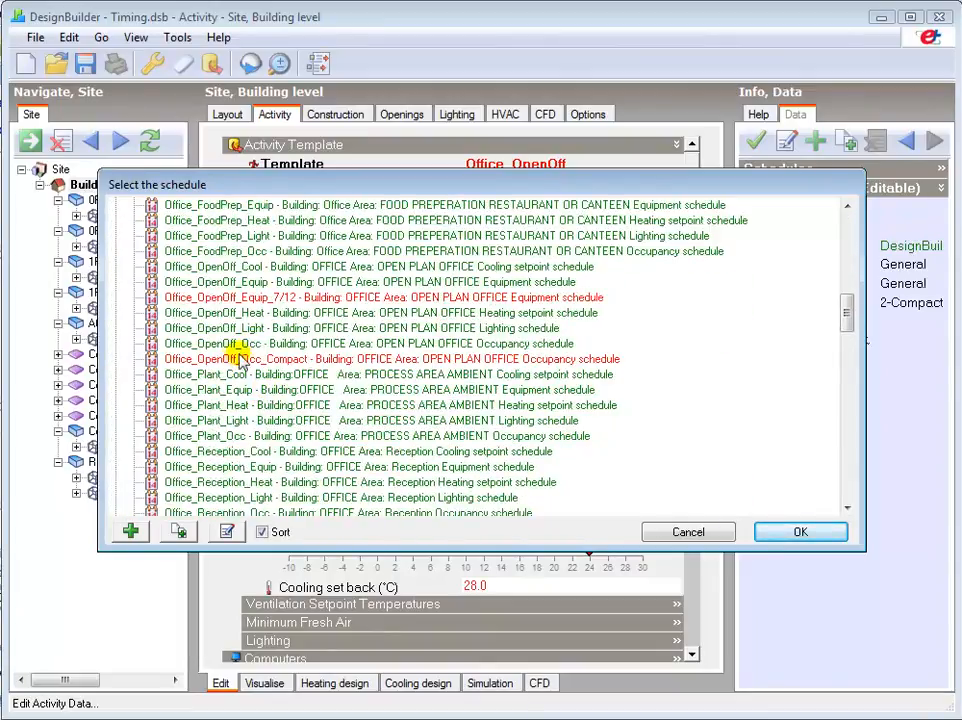
pyautogui.click(278, 362)
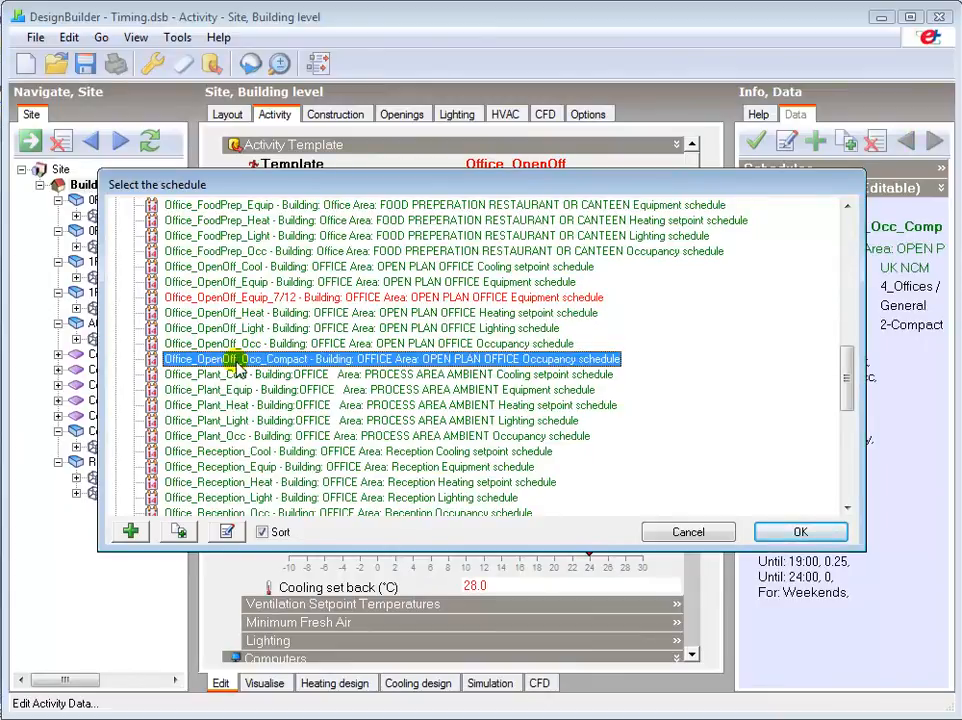
pyautogui.click(797, 530)
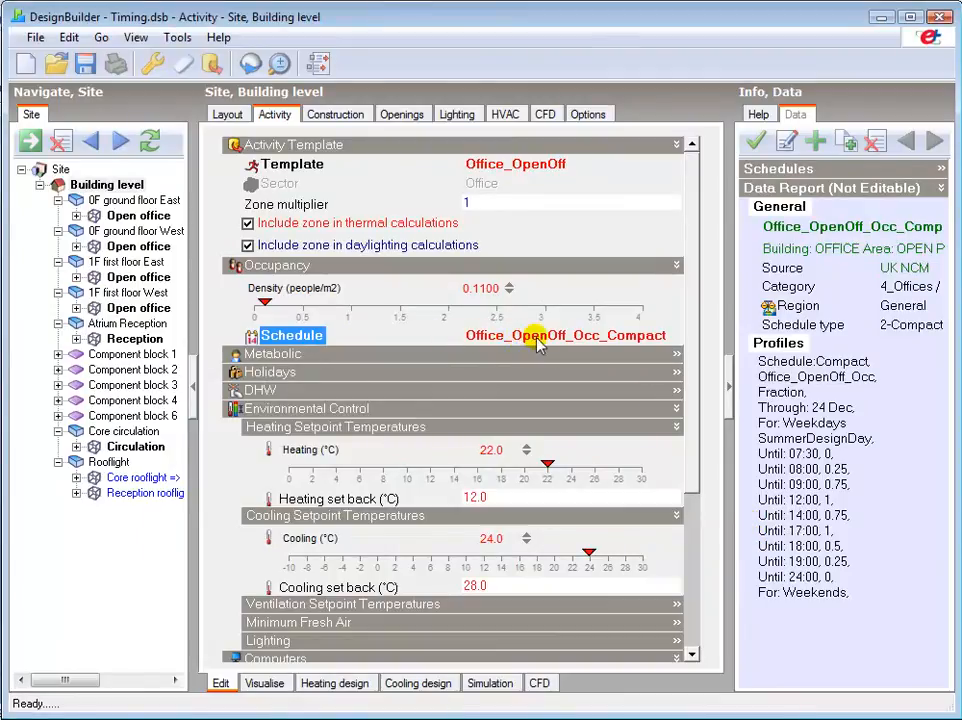
# In the building's HVAC data, open the cooling operation schedule Office_OpenOff_Cool to examine it
pyautogui.click(506, 116)
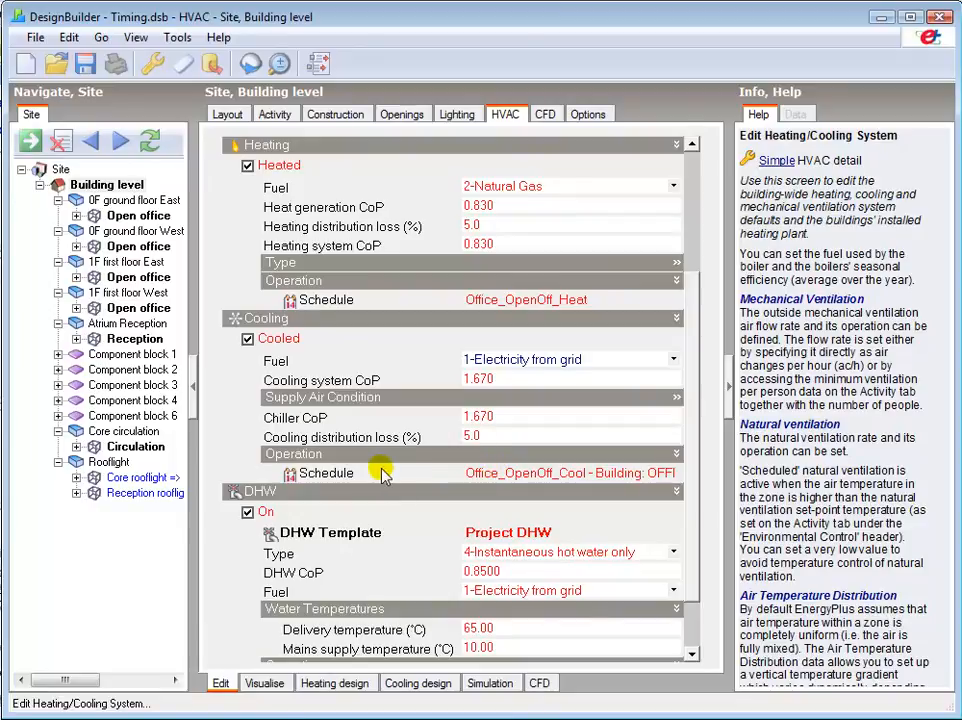
pyautogui.click(344, 474)
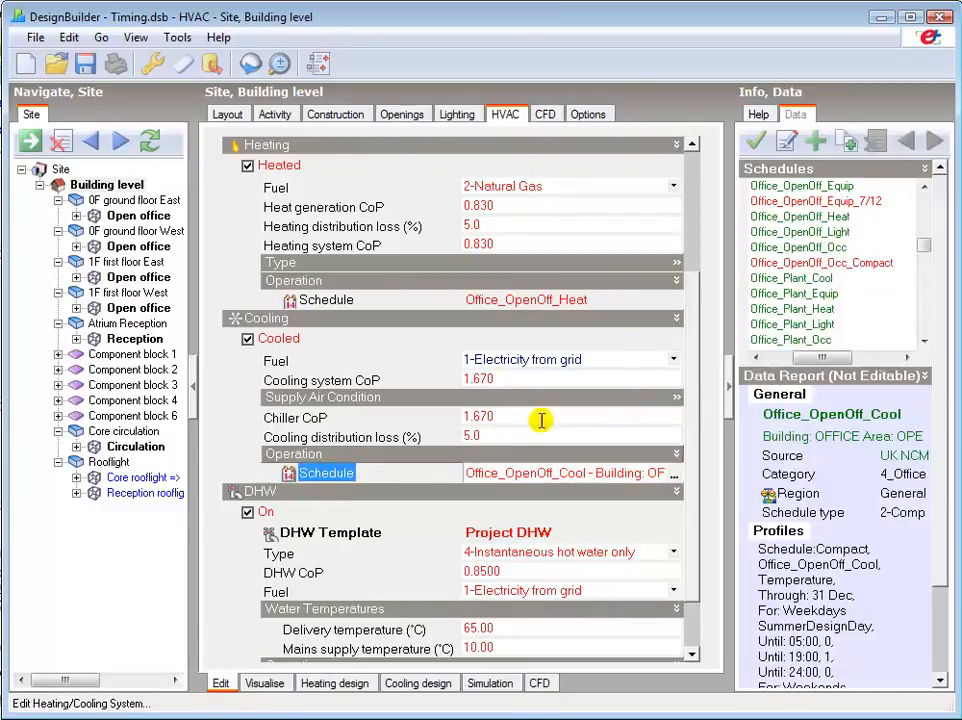
pyautogui.click(784, 143)
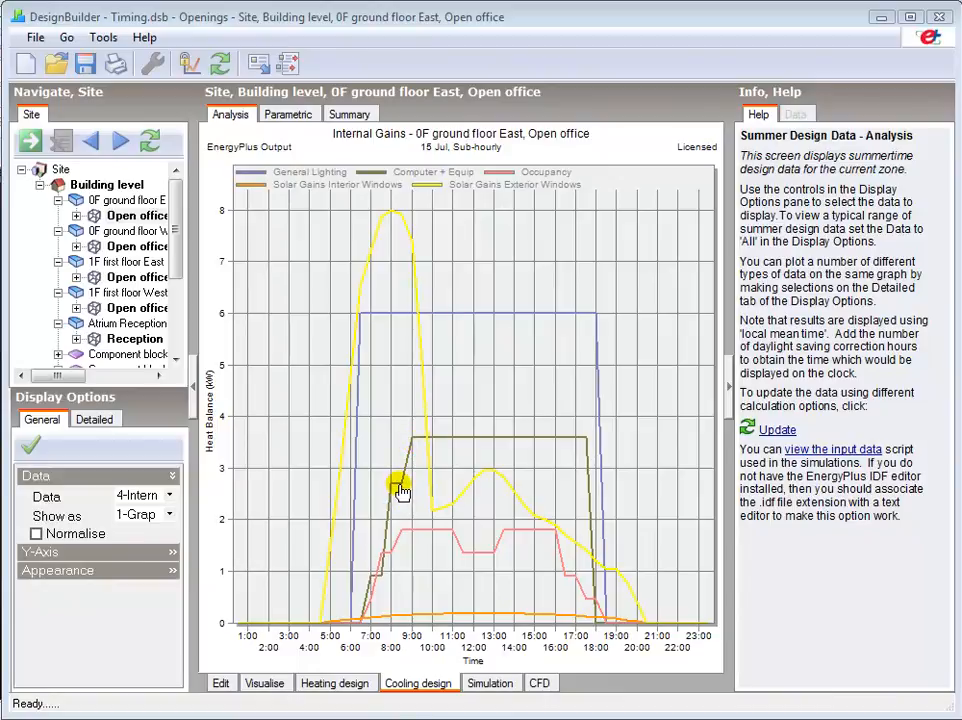
# In the building-level activity data, turn on the Holidays option
pyautogui.moveTo(401, 490)
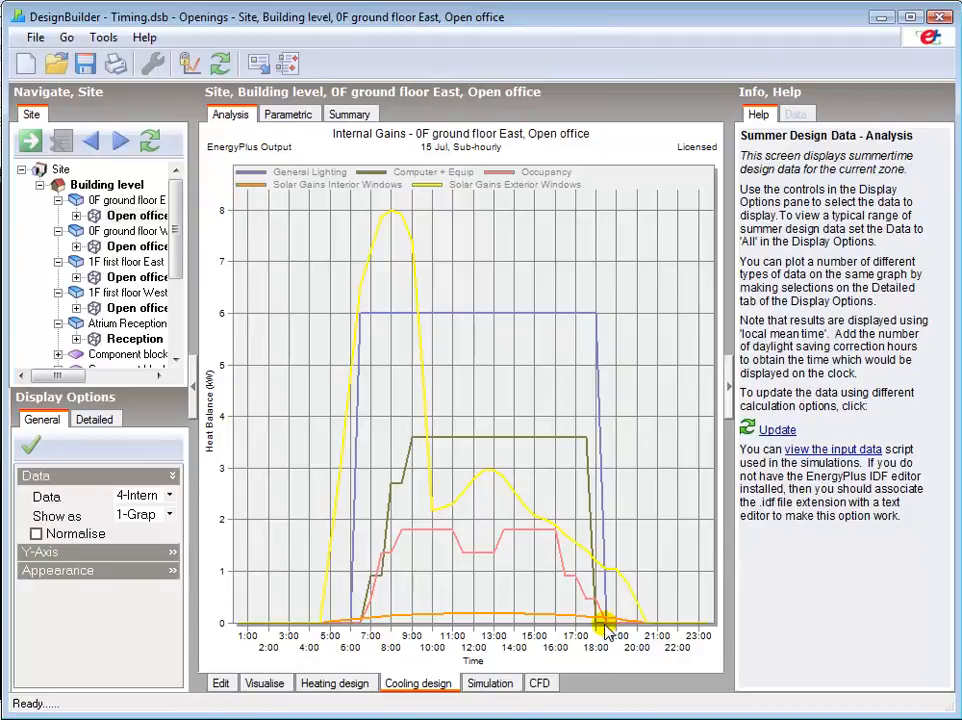
pyautogui.click(275, 115)
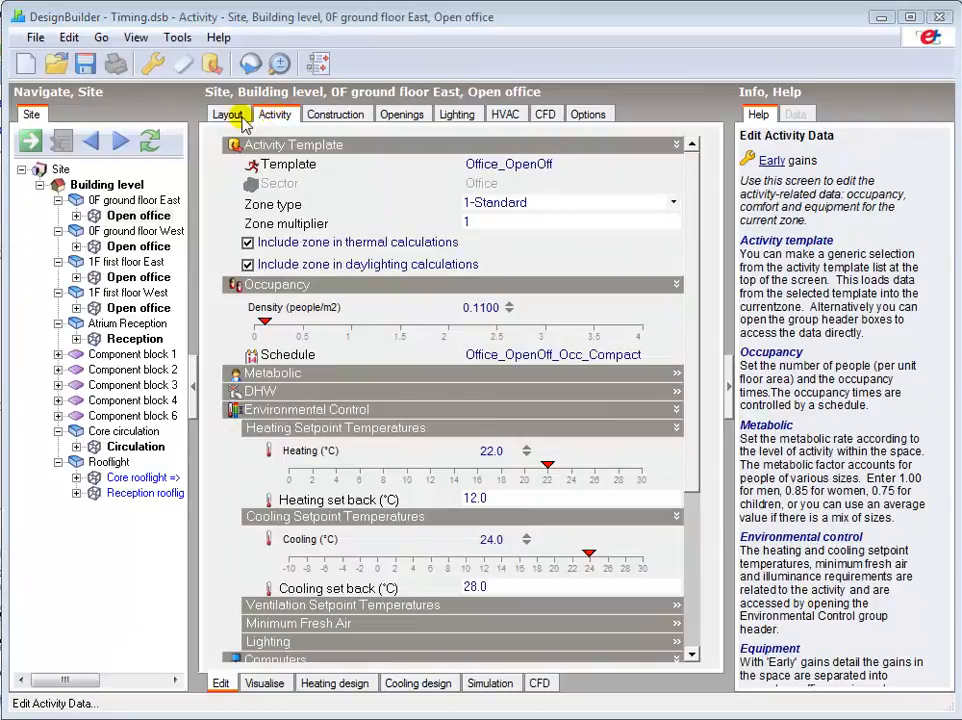
pyautogui.click(108, 187)
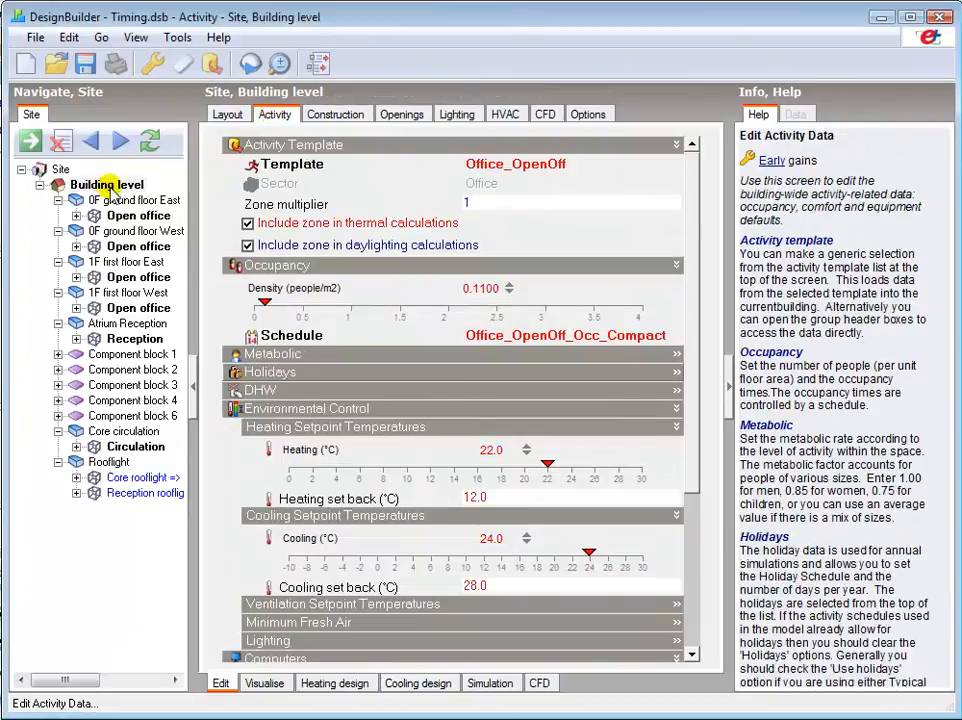
pyautogui.click(270, 376)
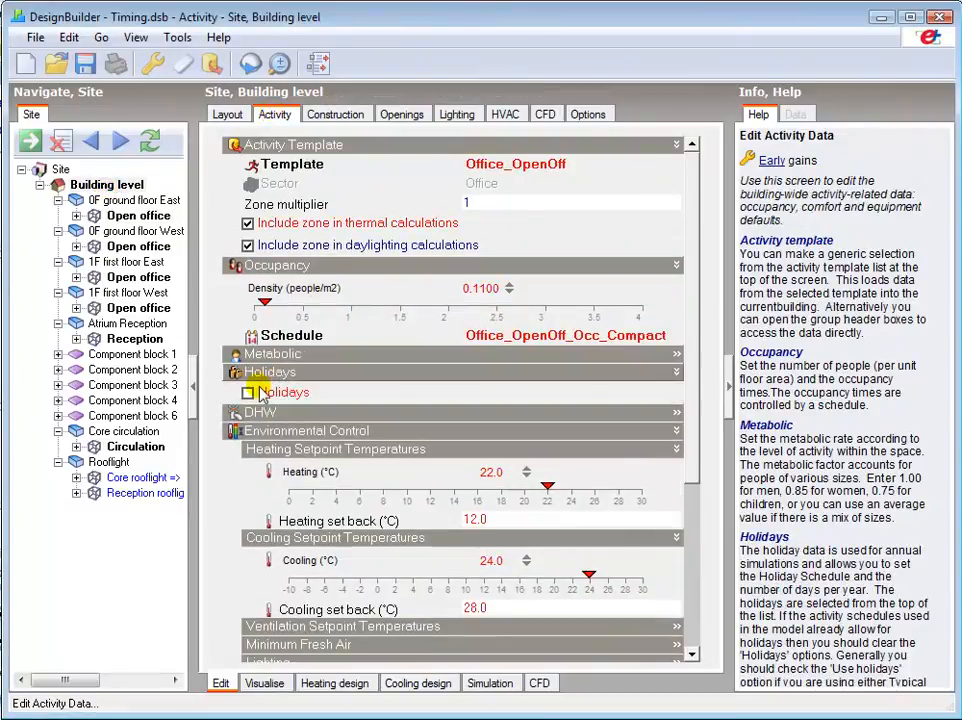
pyautogui.click(248, 393)
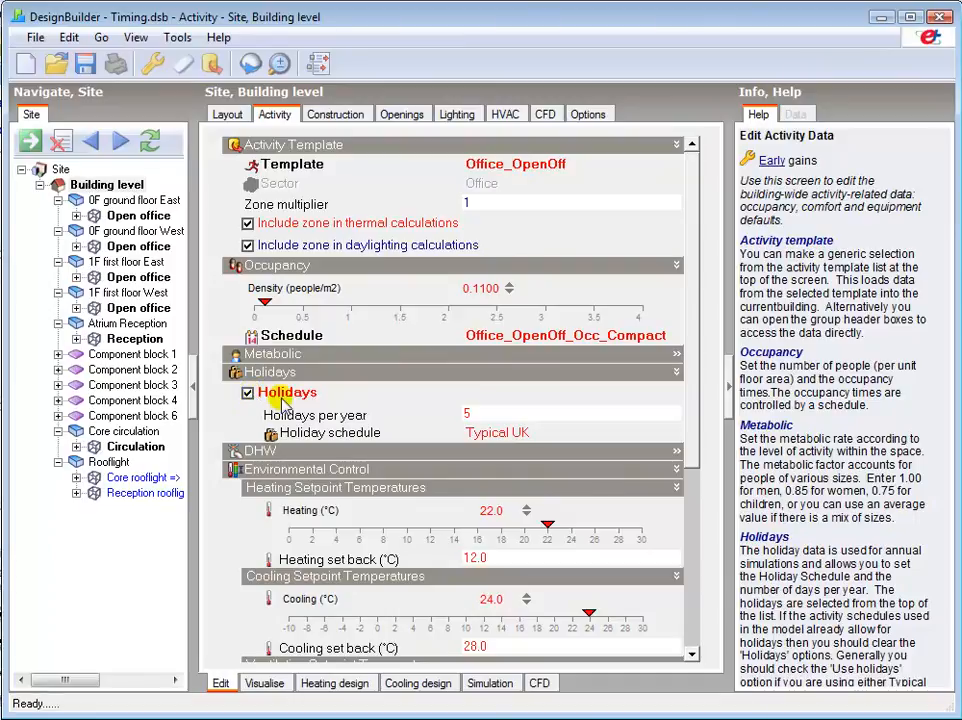
# Open the Typical UK holiday schedule and examine its list of holidays alongside the building's holidays-per-year setting
pyautogui.click(445, 435)
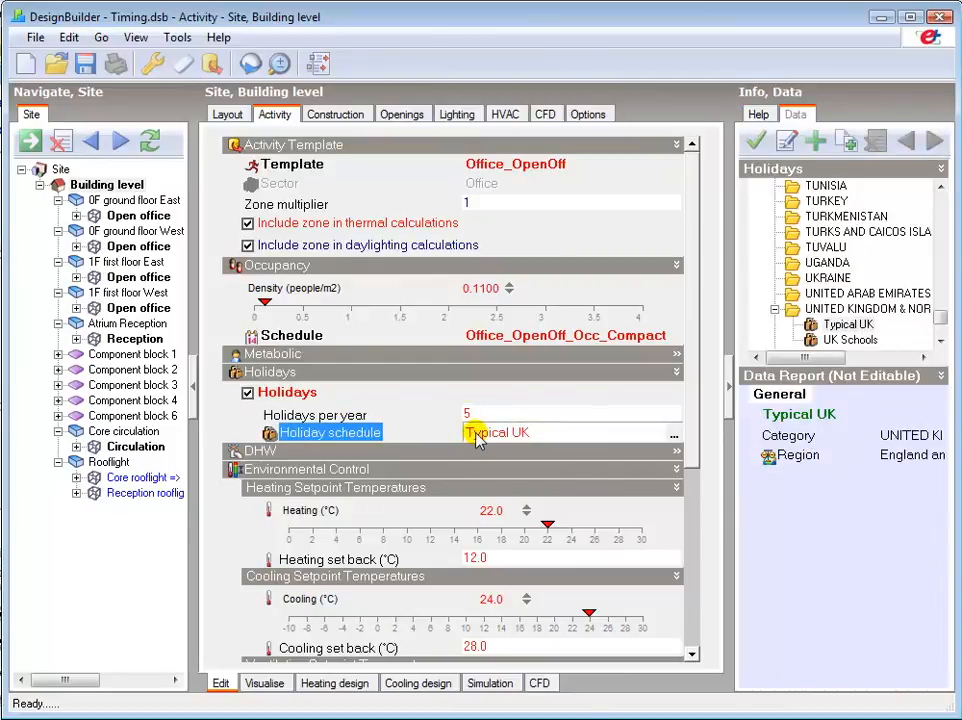
pyautogui.click(785, 142)
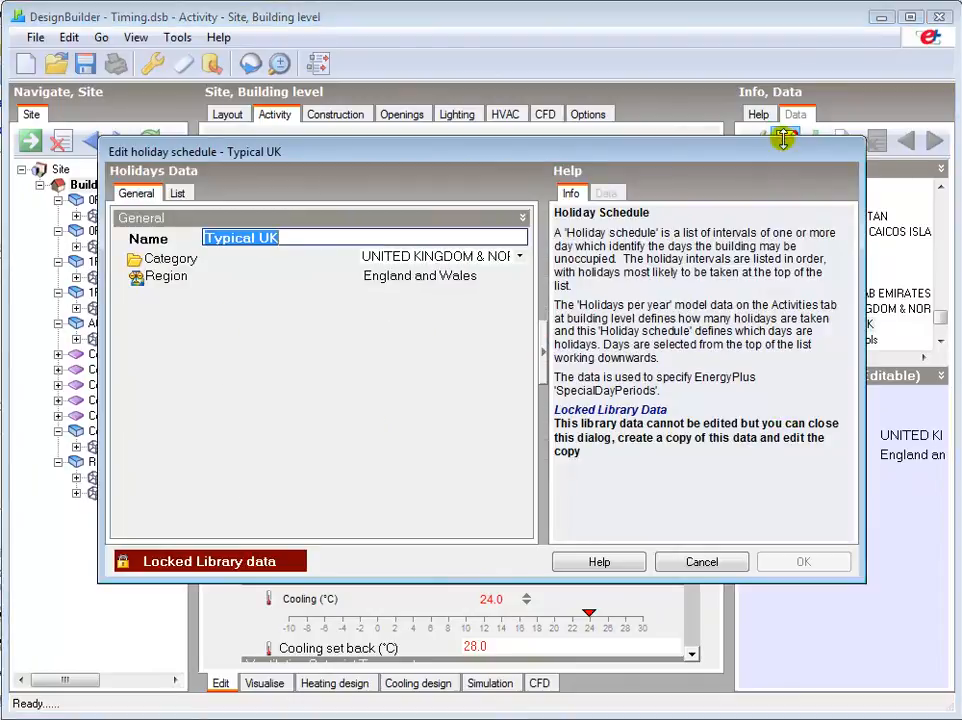
pyautogui.click(178, 195)
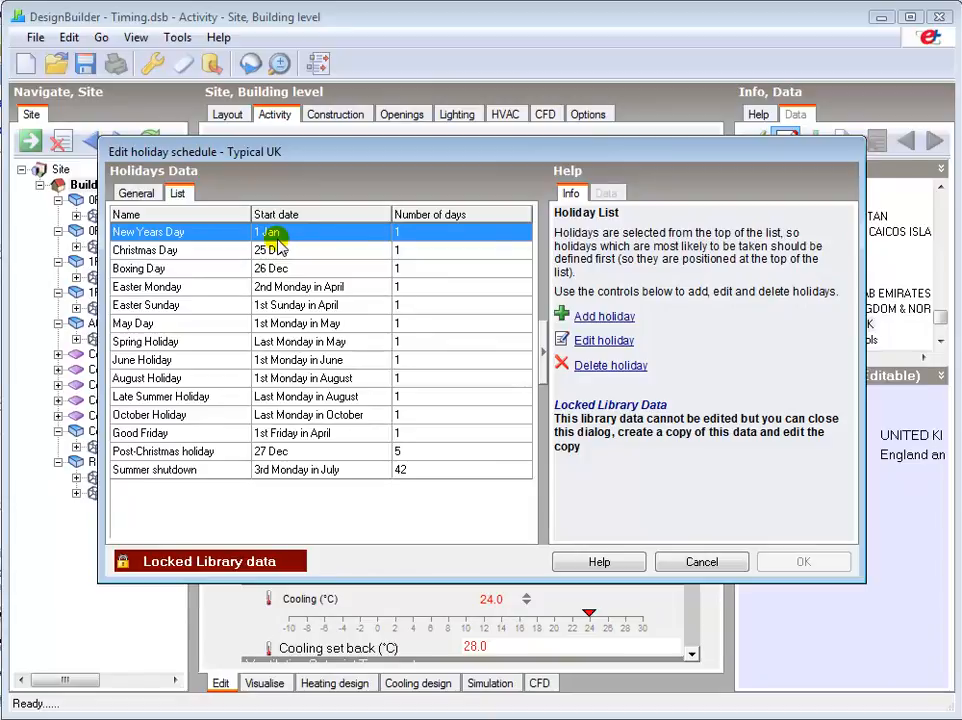
pyautogui.moveTo(326, 150); pyautogui.dragTo(330, 589)
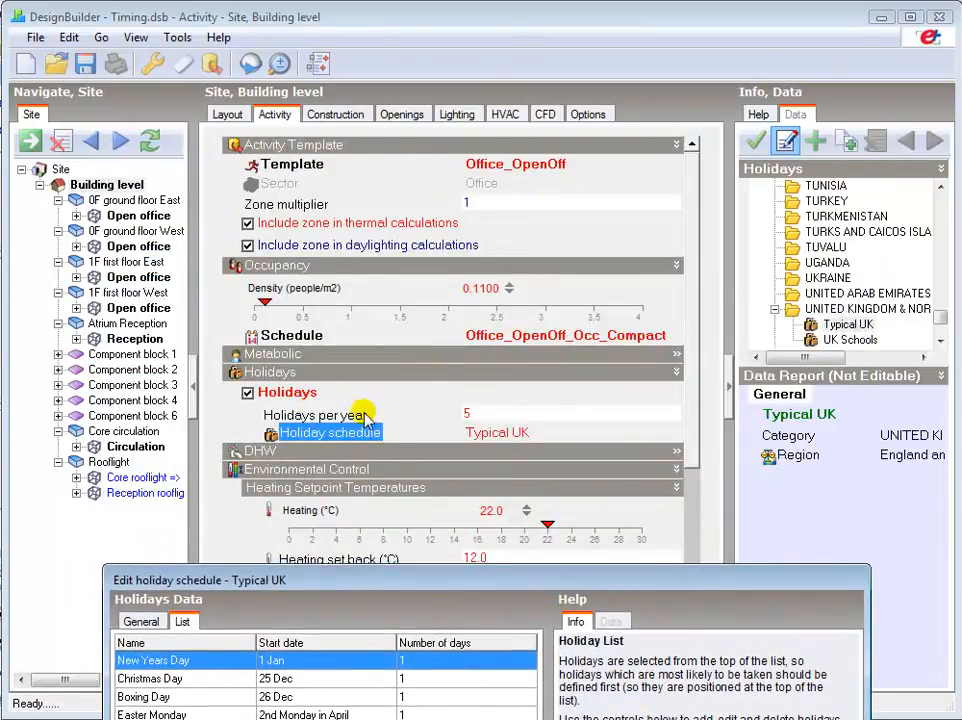
pyautogui.moveTo(476, 580); pyautogui.dragTo(460, 155)
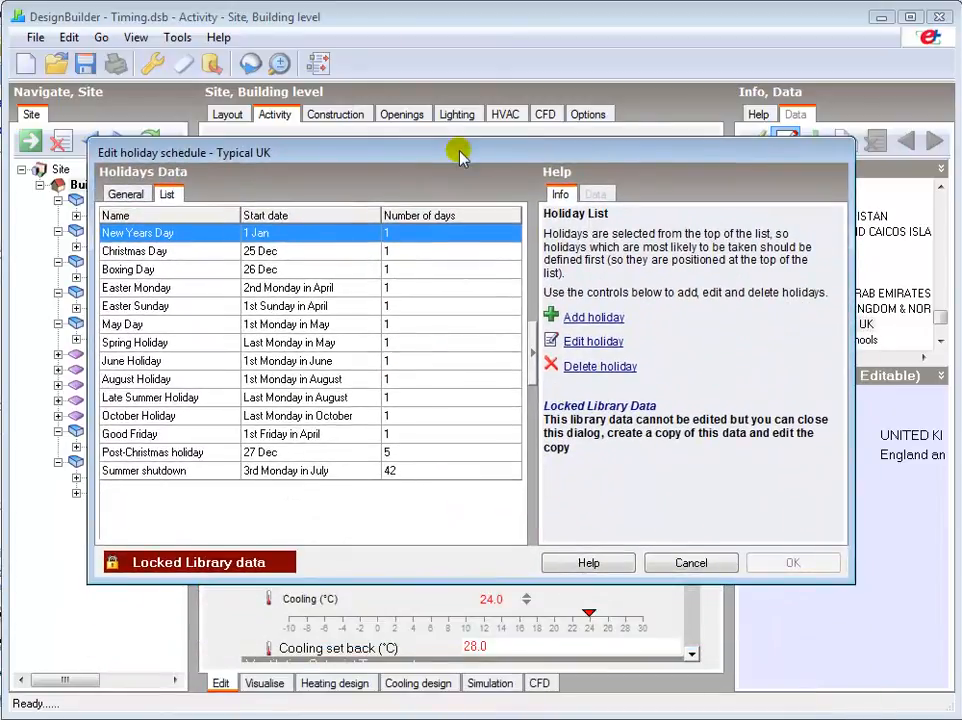